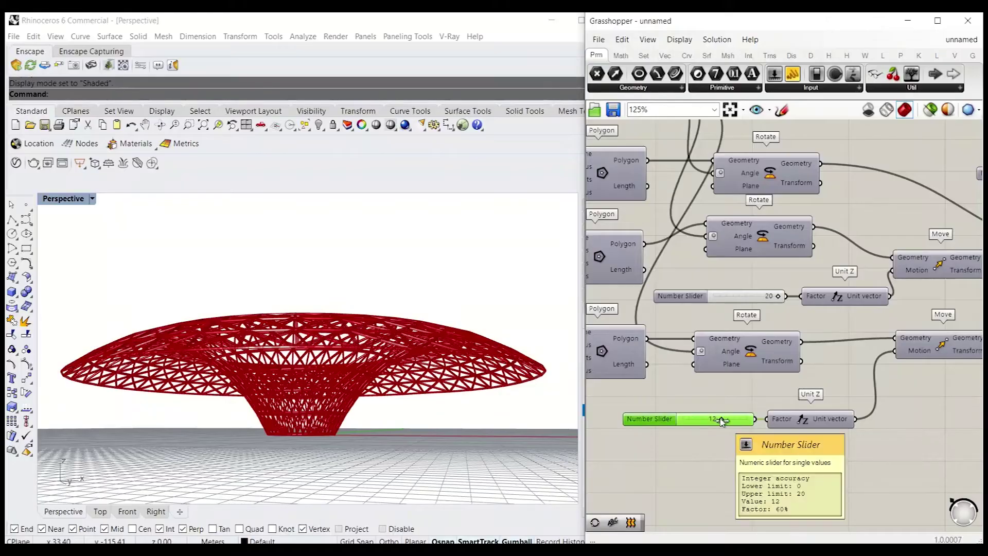
Set the number slider driving the lowest Unit Z factor to 0
{"action": "left_click_drag", "start_coordinate": [722, 421], "coordinate": [716, 420]}
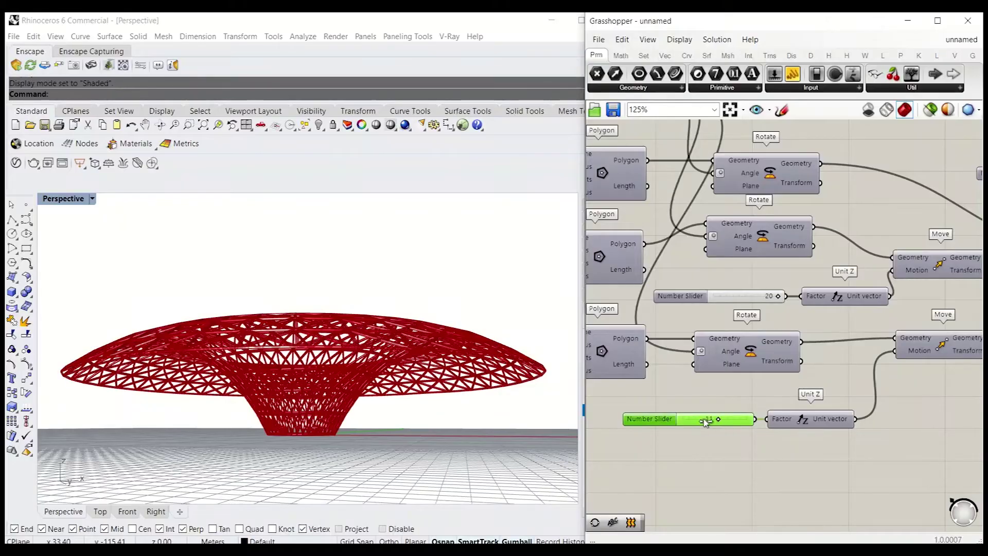
{"action": "left_click", "coordinate": [703, 421]}
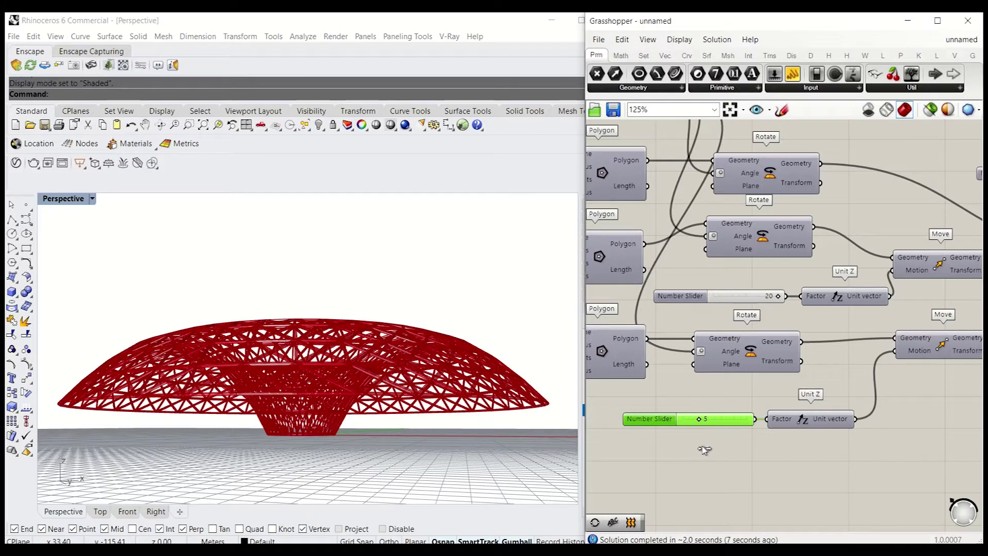
{"action": "key", "text": "alt+Tab"}
{"action": "double_click", "coordinate": [703, 422]}
{"action": "type", "text": "0"}
{"action": "key", "text": "Return"}
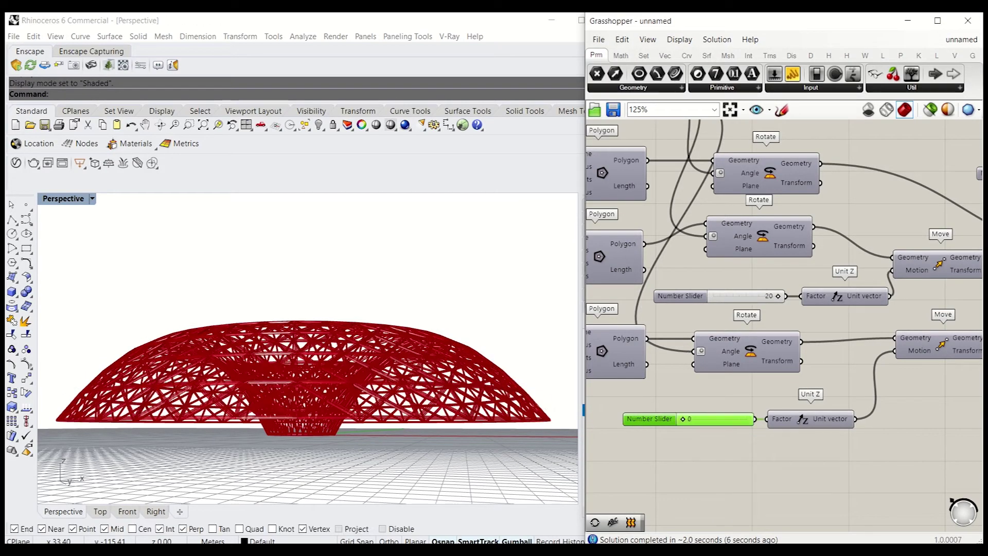
Inspect the reshaped roof from several angles and raise the lowest Unit Z factor slider above zero
{"action": "right_click_drag", "start_coordinate": [344, 292], "coordinate": [251, 398]}
{"action": "scroll", "coordinate": [251, 399], "scroll_direction": "up", "scroll_amount": 5}
{"action": "scroll", "coordinate": [251, 399], "scroll_direction": "down", "scroll_amount": 5}
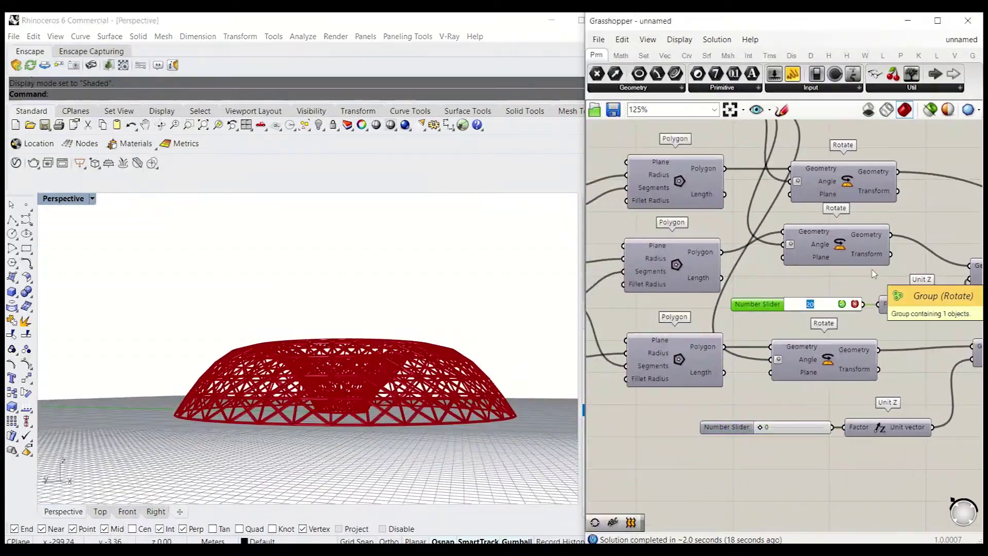
{"action": "right_click_drag", "start_coordinate": [389, 392], "coordinate": [380, 453]}
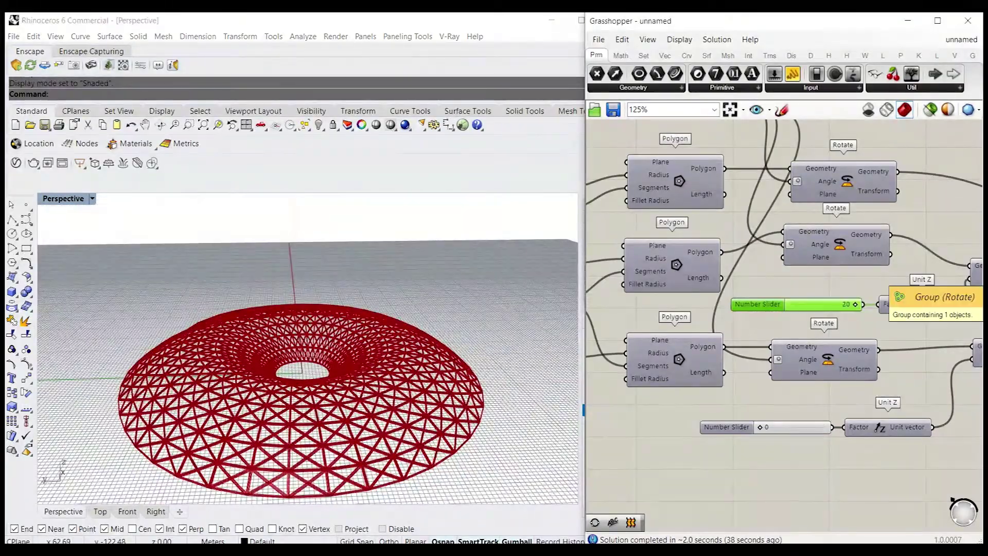
{"action": "left_click_drag", "start_coordinate": [760, 426], "coordinate": [823, 426]}
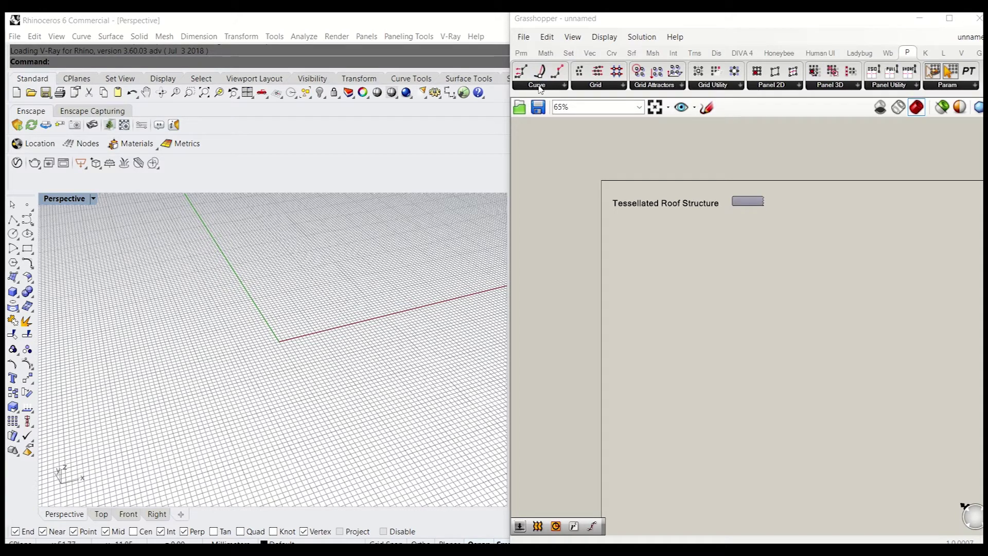
Examine the paneling component lists for Curve, Grid, Grid Attractors, Grid Utility, Panel 2D, Panel 3D, Panel Utility and Param
{"action": "left_click", "coordinate": [555, 88]}
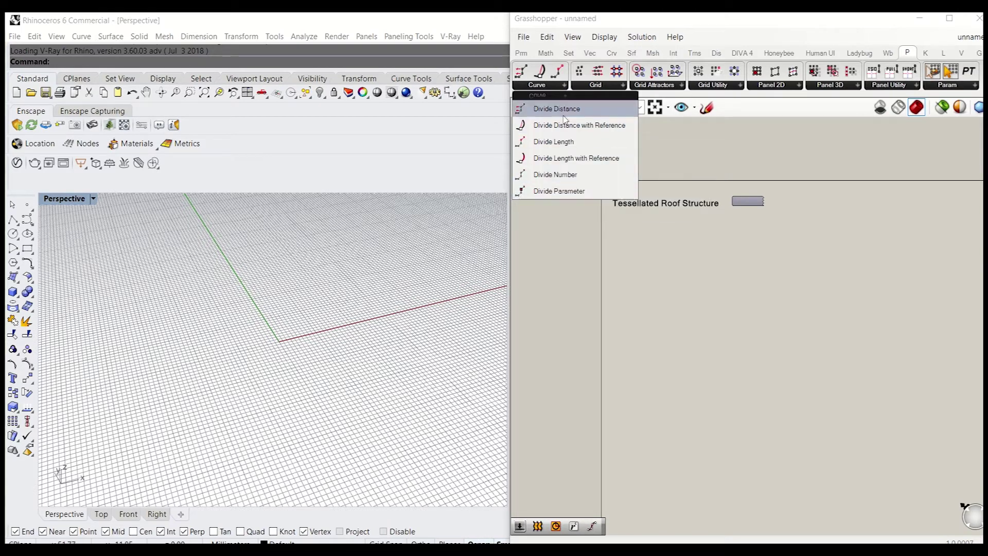
{"action": "left_click", "coordinate": [599, 86]}
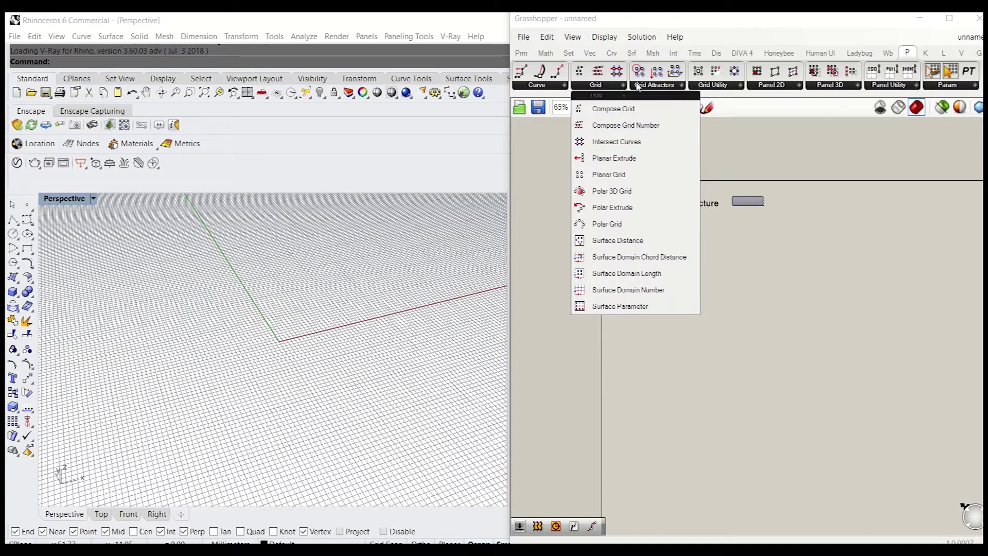
{"action": "left_click", "coordinate": [659, 88]}
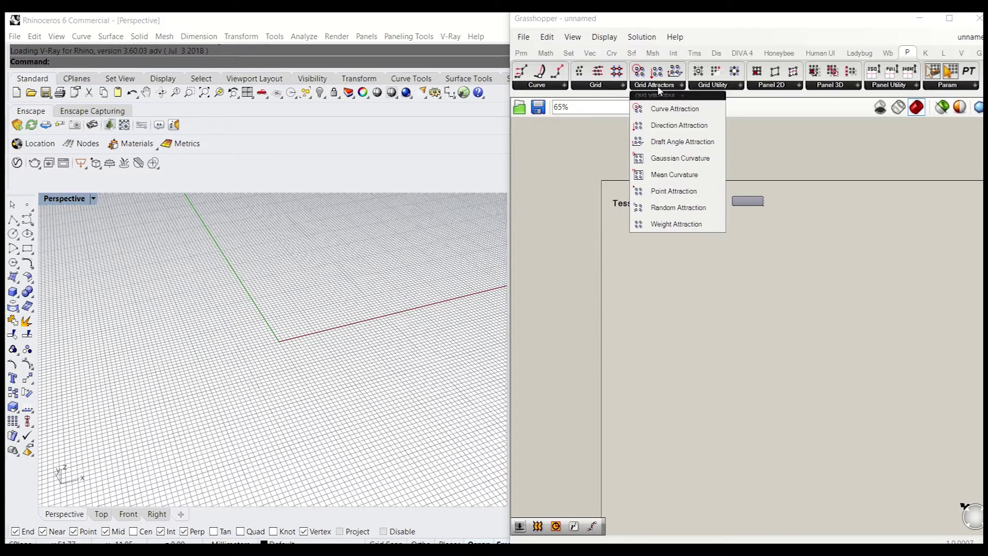
{"action": "left_click", "coordinate": [716, 86]}
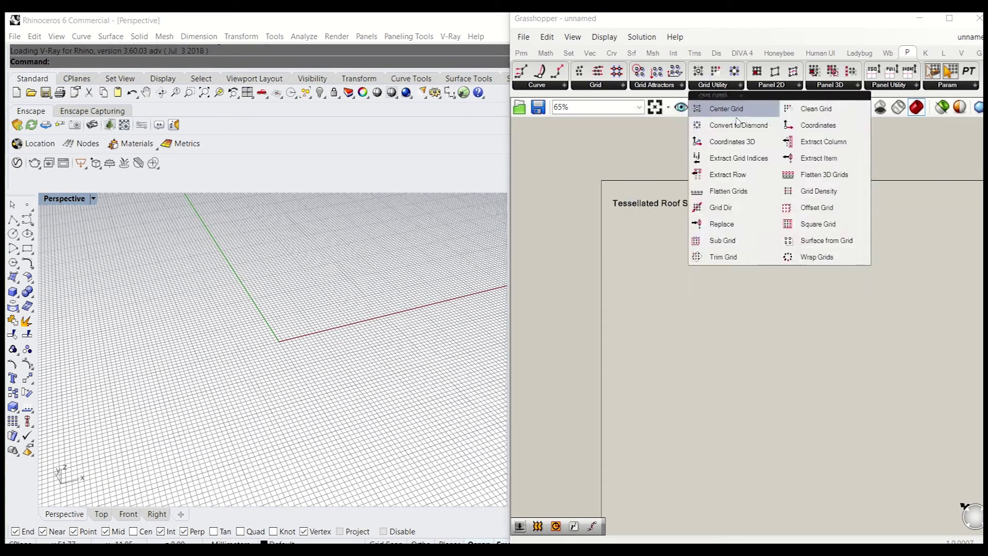
{"action": "left_click", "coordinate": [786, 85]}
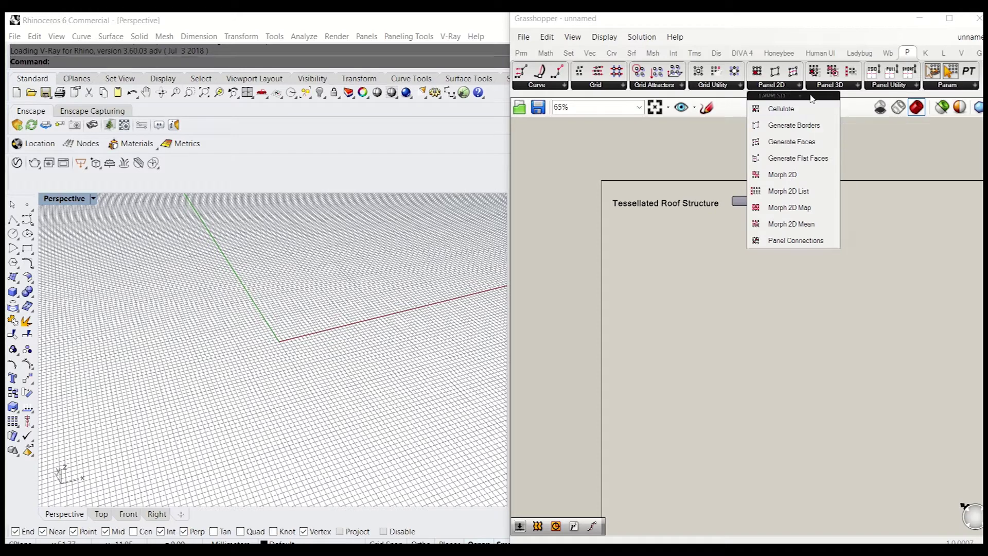
{"action": "left_click", "coordinate": [827, 86]}
{"action": "left_click", "coordinate": [880, 85]}
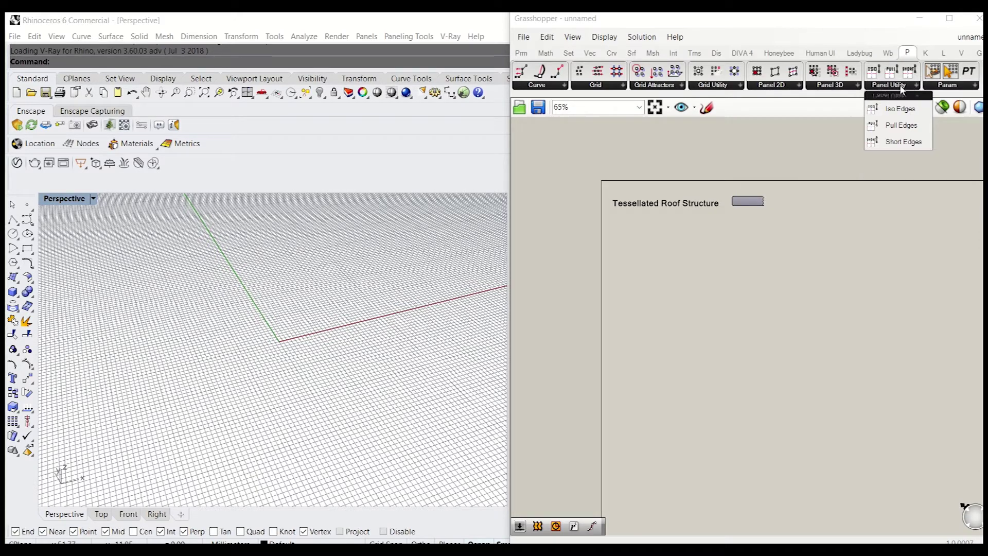
{"action": "left_click", "coordinate": [950, 87]}
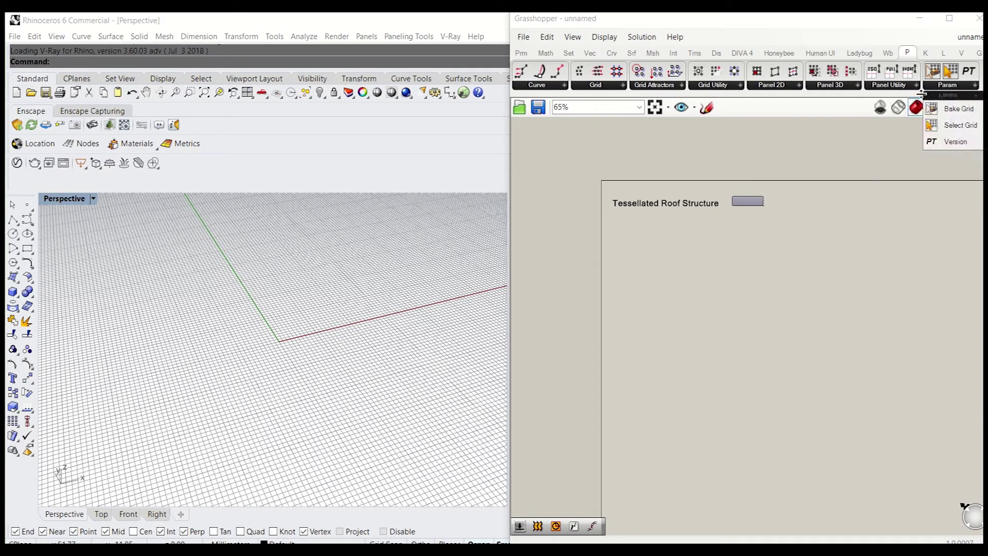
{"action": "scroll", "coordinate": [757, 220], "scroll_direction": "up", "scroll_amount": 5}
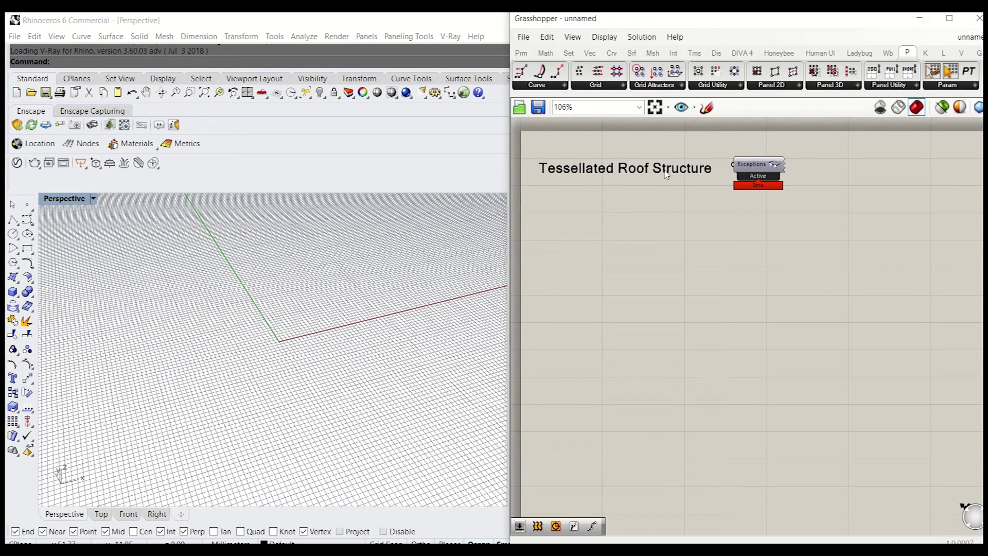
{"action": "left_click", "coordinate": [601, 90]}
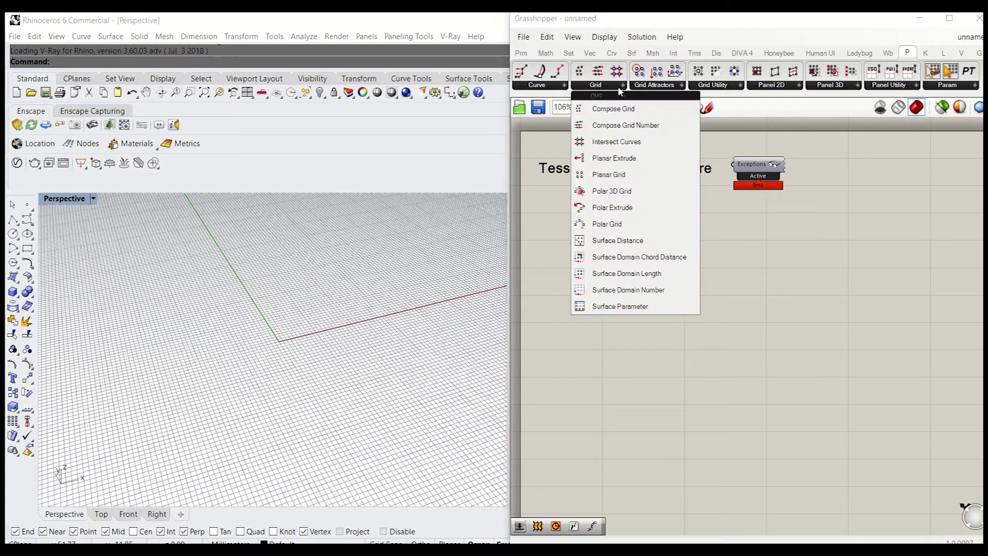
{"action": "left_click", "coordinate": [773, 88]}
{"action": "left_click", "coordinate": [831, 87]}
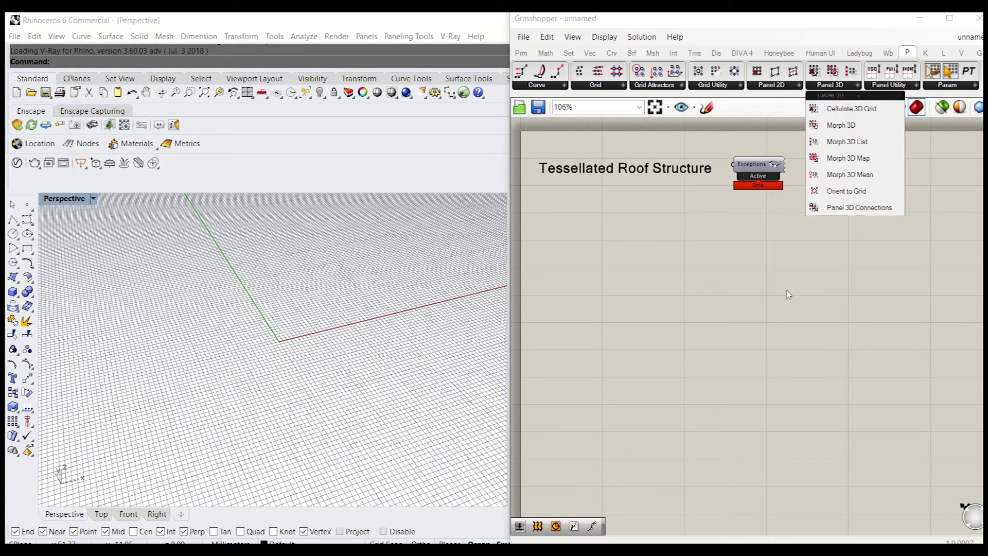
{"action": "left_click", "coordinate": [608, 317]}
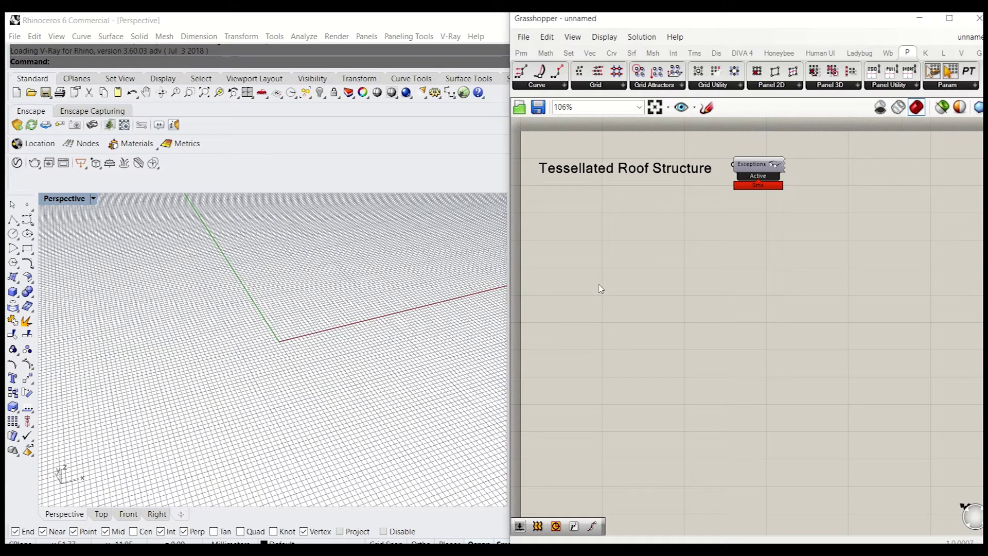
Add a Polygon component to the canvas below the Tessellated Roof Structure title
{"action": "double_click", "coordinate": [625, 282]}
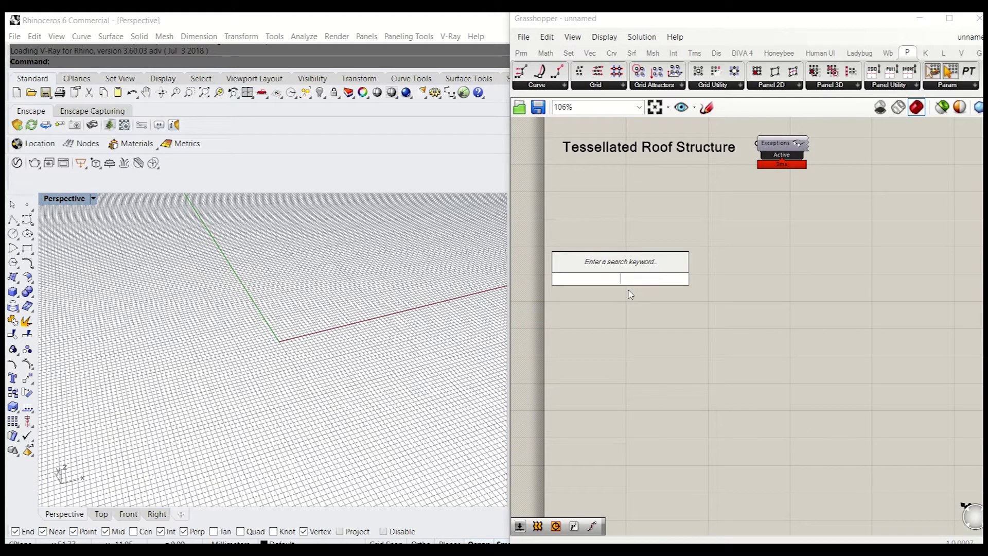
{"action": "type", "text": "poly"}
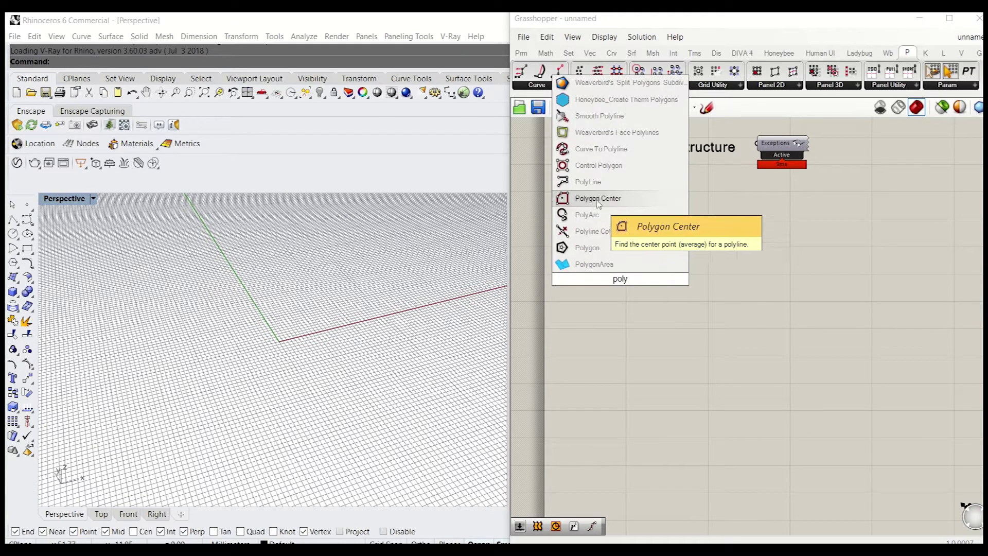
{"action": "left_click", "coordinate": [600, 247]}
{"action": "left_click_drag", "start_coordinate": [627, 281], "coordinate": [689, 288]}
{"action": "left_click", "coordinate": [622, 368]}
{"action": "double_click", "coordinate": [648, 361]}
{"action": "key", "text": "Escape"}
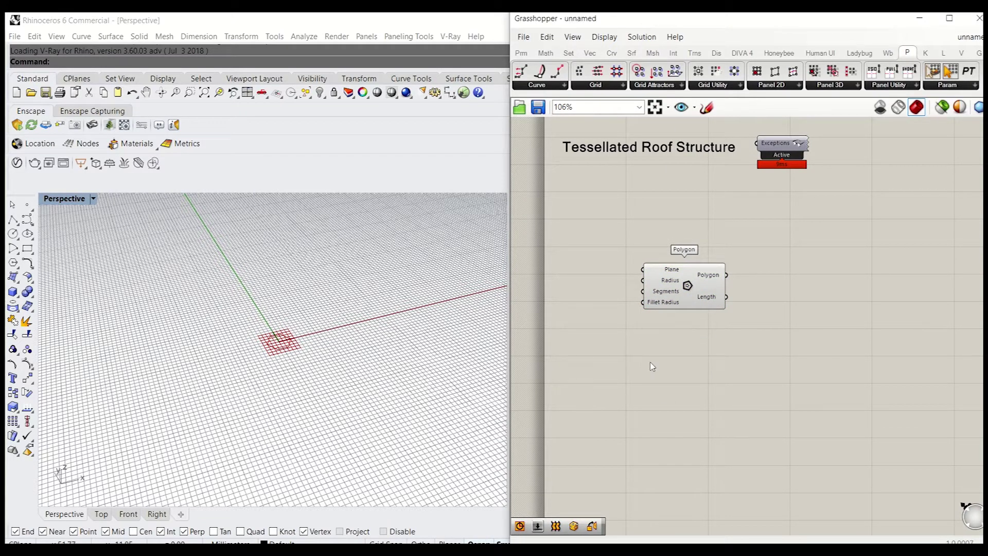
Create a number slider with value 20 and connect it to the Polygon's Segments input
{"action": "double_click", "coordinate": [727, 369]}
{"action": "type", "text": "20"}
{"action": "key", "text": "Return"}
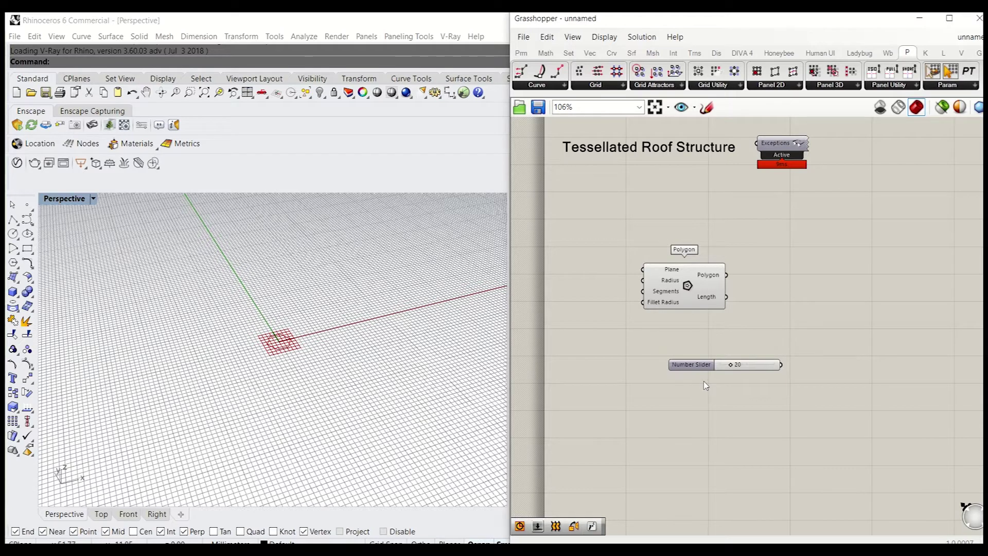
{"action": "left_click_drag", "start_coordinate": [691, 364], "coordinate": [549, 302]}
{"action": "left_click_drag", "start_coordinate": [684, 288], "coordinate": [664, 309]}
{"action": "left_click_drag", "start_coordinate": [550, 302], "coordinate": [550, 311]}
Create a number slider with value 5, connect it to the Polygon's Radius input and place it above the Segments slider
{"action": "double_click", "coordinate": [633, 370]}
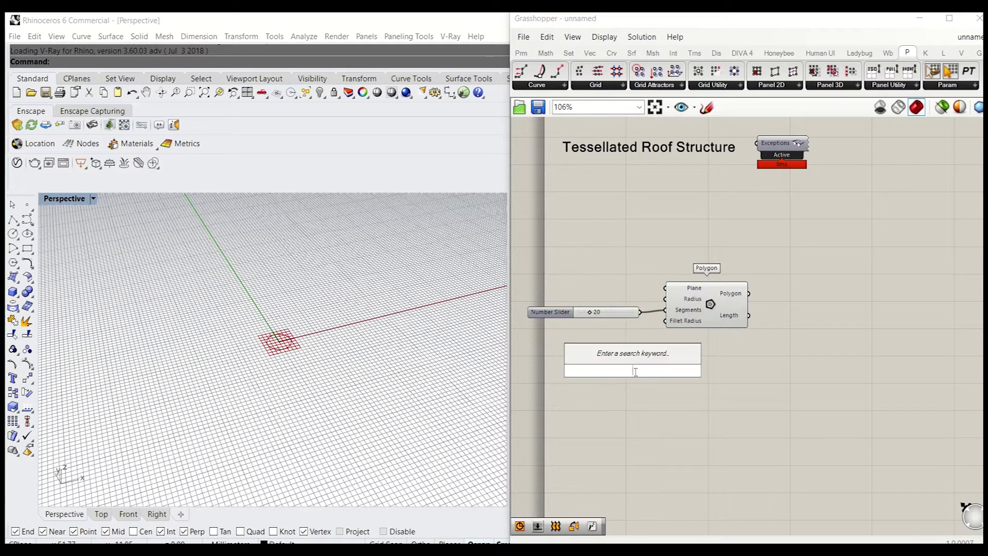
{"action": "type", "text": "5"}
{"action": "key", "text": "Return"}
{"action": "left_click_drag", "start_coordinate": [689, 370], "coordinate": [666, 299]}
{"action": "left_click_drag", "start_coordinate": [600, 370], "coordinate": [551, 294]}
{"action": "left_click", "coordinate": [661, 345]}
{"action": "right_click_drag", "start_coordinate": [358, 330], "coordinate": [346, 379]}
{"action": "scroll", "coordinate": [261, 332], "scroll_direction": "up", "scroll_amount": 2}
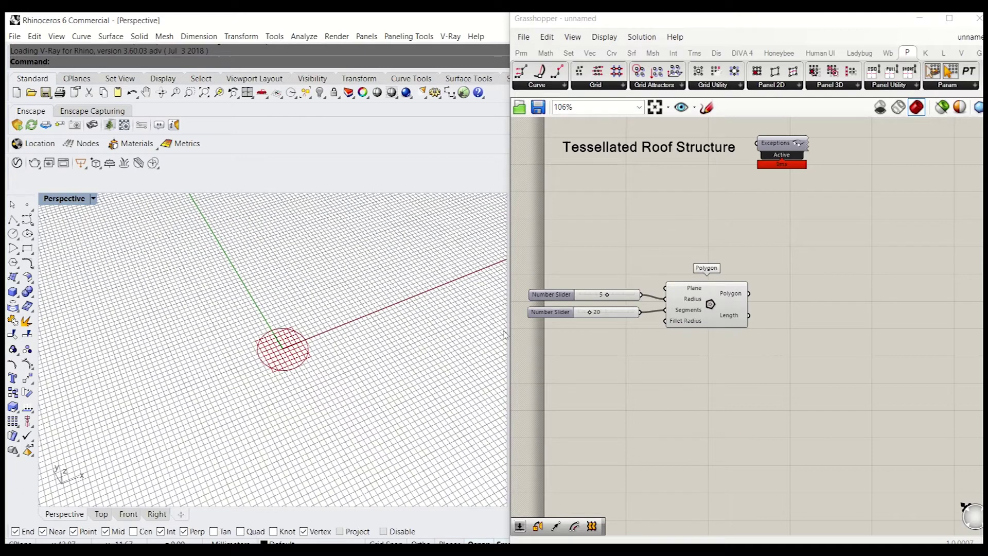
{"action": "scroll", "coordinate": [330, 351], "scroll_direction": "down", "scroll_amount": 2}
Add an Offset Curve component beside the Polygon and feed the Polygon output into its Curve input
{"action": "double_click", "coordinate": [710, 380]}
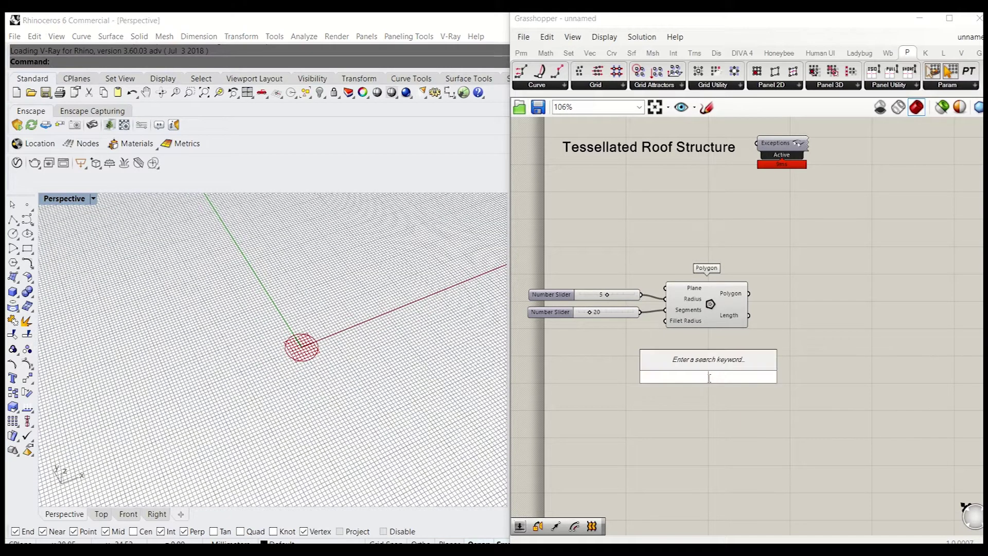
{"action": "type", "text": "c"}
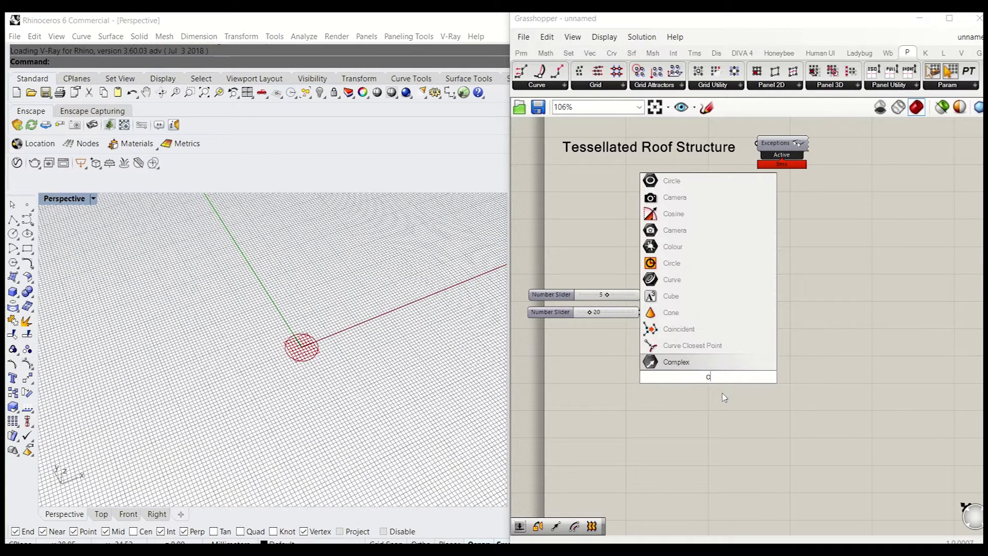
{"action": "key", "text": "BackSpace"}
{"action": "type", "text": "off"}
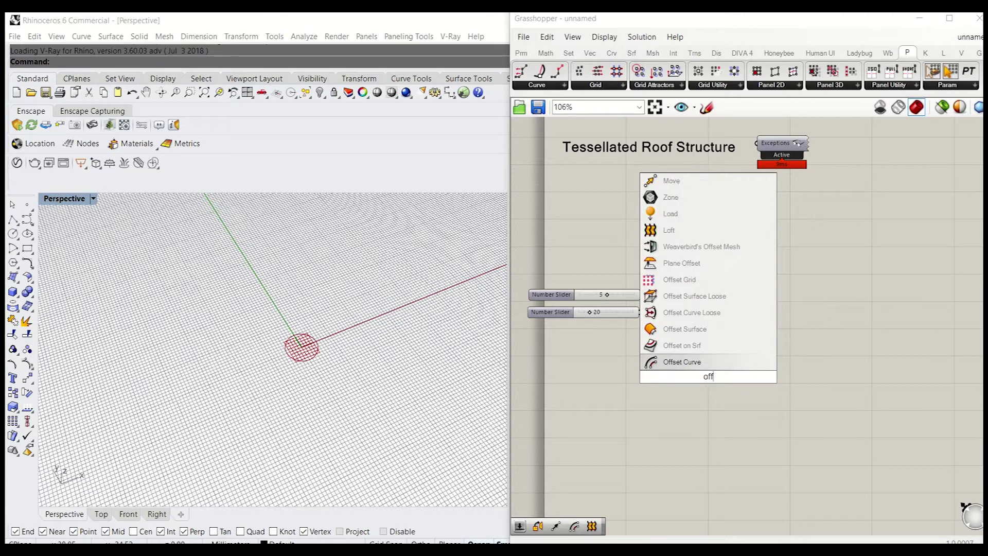
{"action": "type", "text": "set"}
{"action": "key", "text": "Return"}
{"action": "left_click_drag", "start_coordinate": [726, 380], "coordinate": [852, 368]}
{"action": "mouse_move", "coordinate": [749, 294]}
{"action": "left_mouse_down"}
{"action": "mouse_move", "coordinate": [795, 337]}
{"action": "mouse_move", "coordinate": [748, 293]}
{"action": "left_mouse_up"}
{"action": "left_click_drag", "start_coordinate": [837, 362], "coordinate": [830, 331]}
{"action": "left_click", "coordinate": [725, 387]}
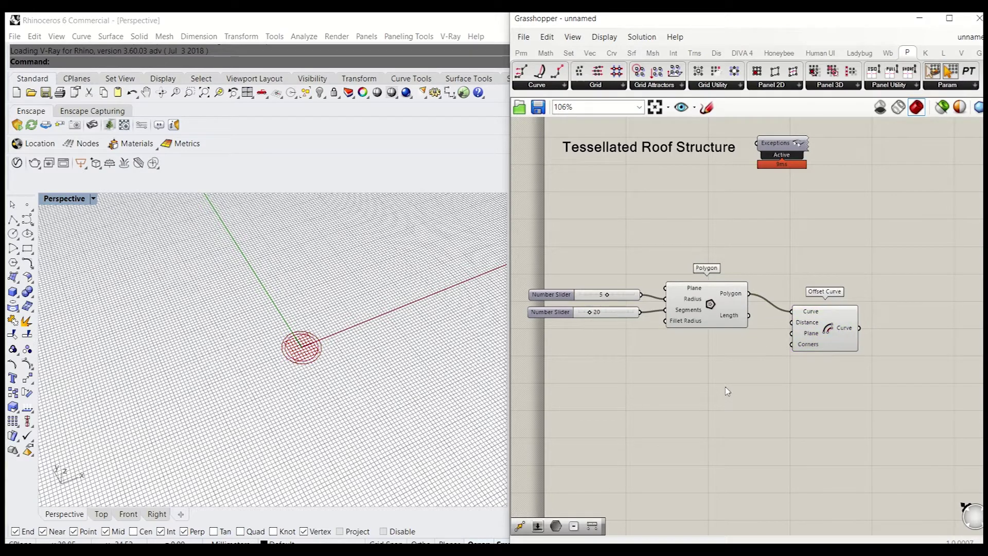
Create a number slider with value 5 and connect it to the Offset Curve's Distance input
{"action": "double_click", "coordinate": [727, 391]}
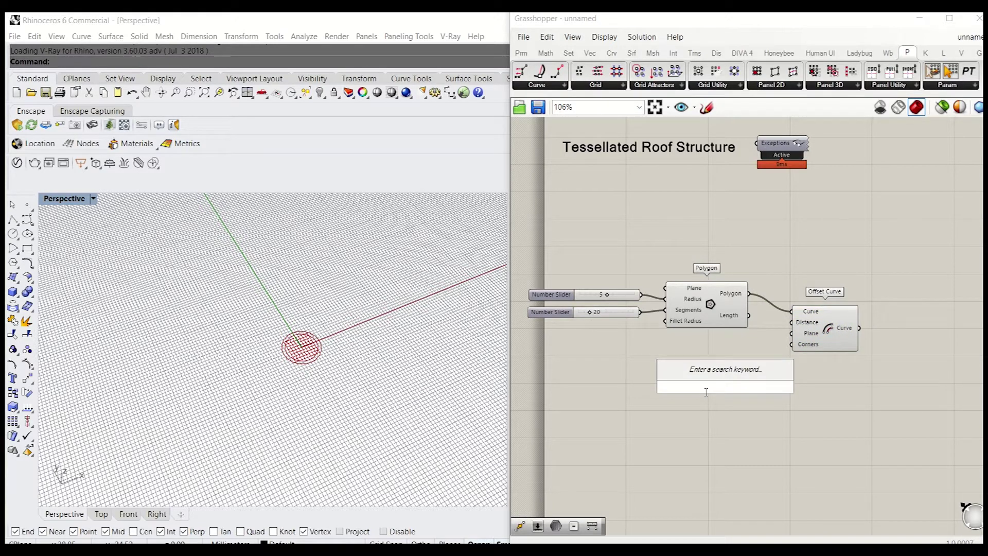
{"action": "type", "text": "5"}
{"action": "key", "text": "Return"}
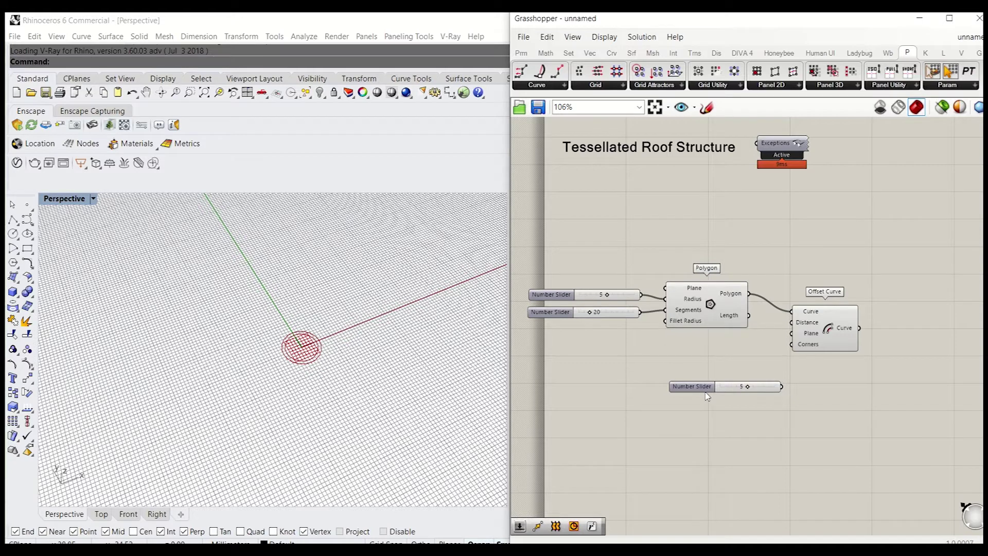
{"action": "left_click_drag", "start_coordinate": [823, 346], "coordinate": [860, 354]}
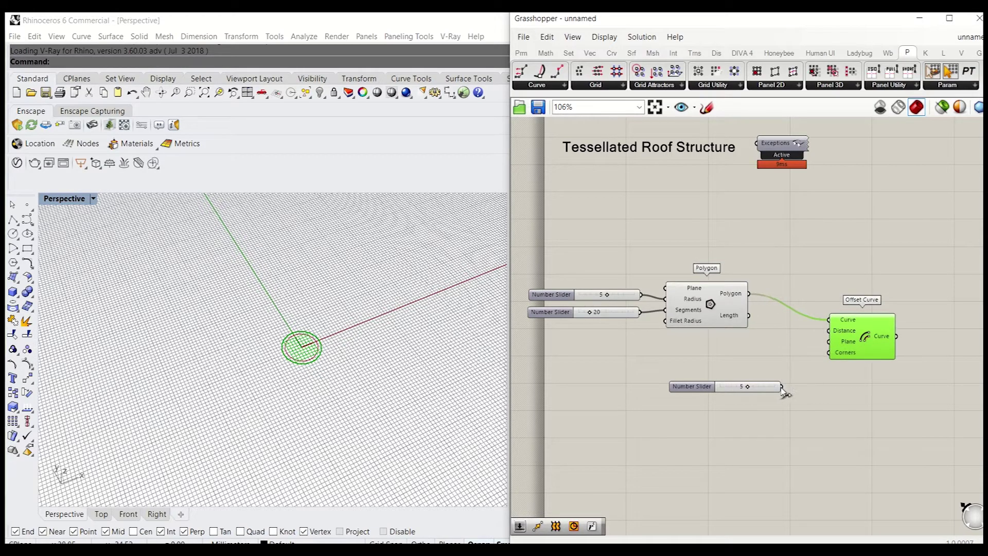
{"action": "left_click_drag", "start_coordinate": [809, 387], "coordinate": [828, 332]}
{"action": "left_click_drag", "start_coordinate": [767, 388], "coordinate": [775, 370]}
Duplicate the Offset Curve component together with its distance slider and place the copies below the originals
{"action": "left_click_drag", "start_coordinate": [855, 397], "coordinate": [778, 356]}
{"action": "key", "text": "ctrl+c"}
{"action": "key", "text": "ctrl+v"}
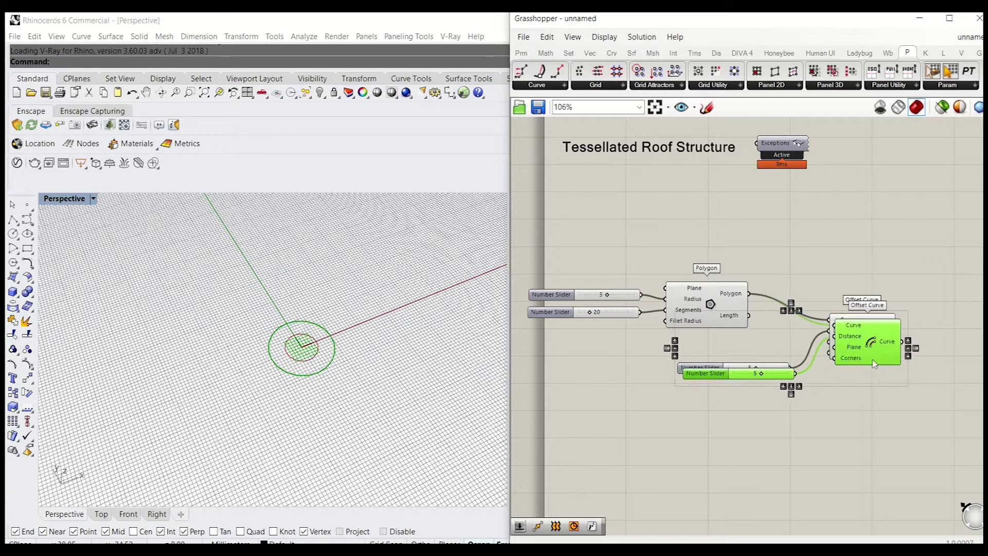
{"action": "left_click_drag", "start_coordinate": [872, 357], "coordinate": [884, 438]}
{"action": "left_click", "coordinate": [797, 425]}
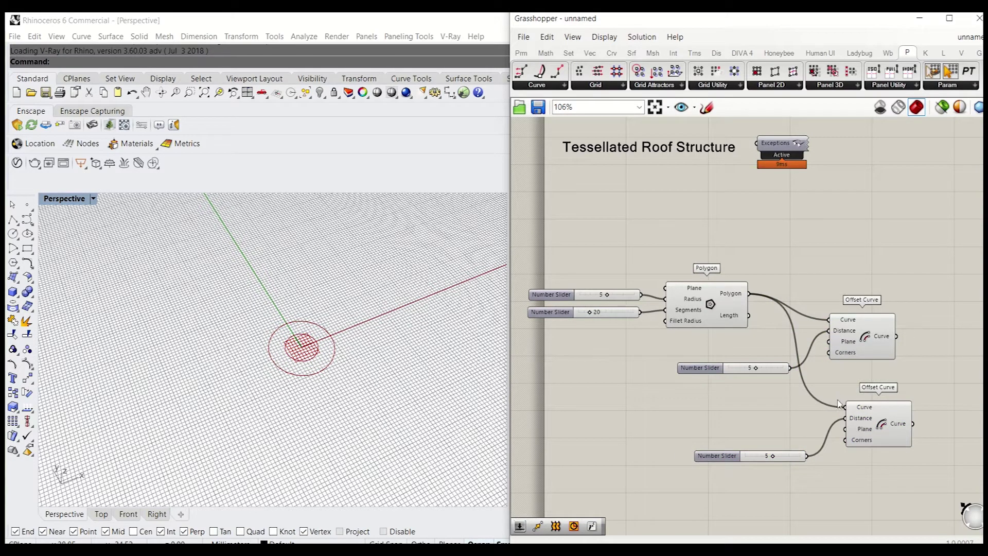
Connect the first Offset Curve's output to the second Offset Curve's Curve input, replacing the Polygon connection
{"action": "left_click_drag", "start_coordinate": [825, 380], "coordinate": [896, 336]}
{"action": "right_click_drag", "start_coordinate": [807, 266], "coordinate": [759, 250]}
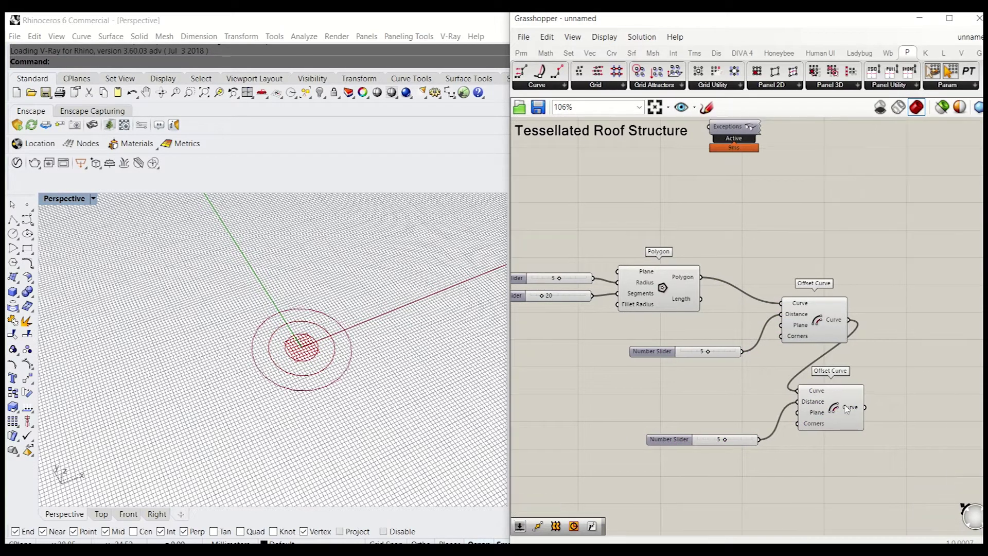
{"action": "right_click_drag", "start_coordinate": [844, 446], "coordinate": [766, 422]}
{"action": "scroll", "coordinate": [333, 353], "scroll_direction": "up", "scroll_amount": 5}
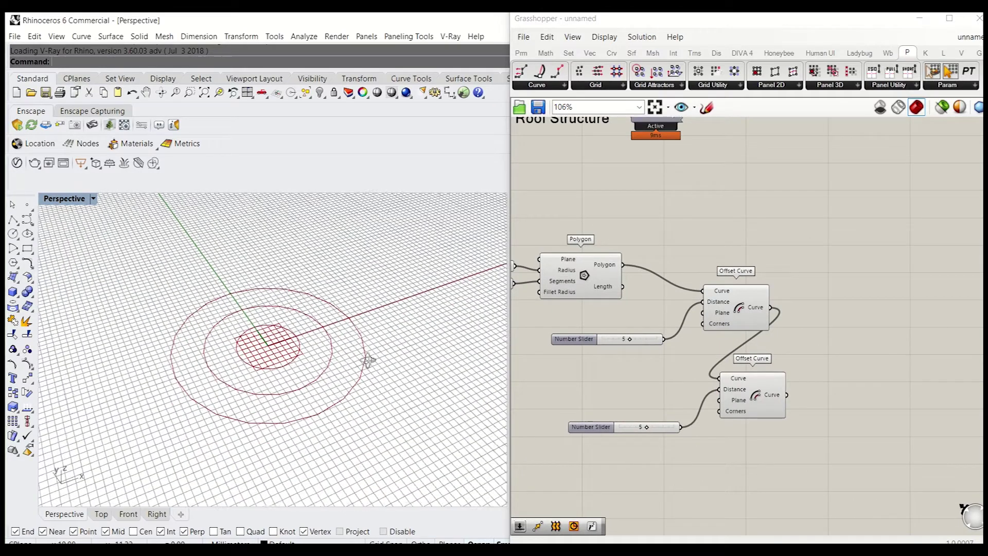
{"action": "right_click_drag", "start_coordinate": [663, 337], "coordinate": [796, 370]}
{"action": "scroll", "coordinate": [654, 318], "scroll_direction": "up", "scroll_amount": 3}
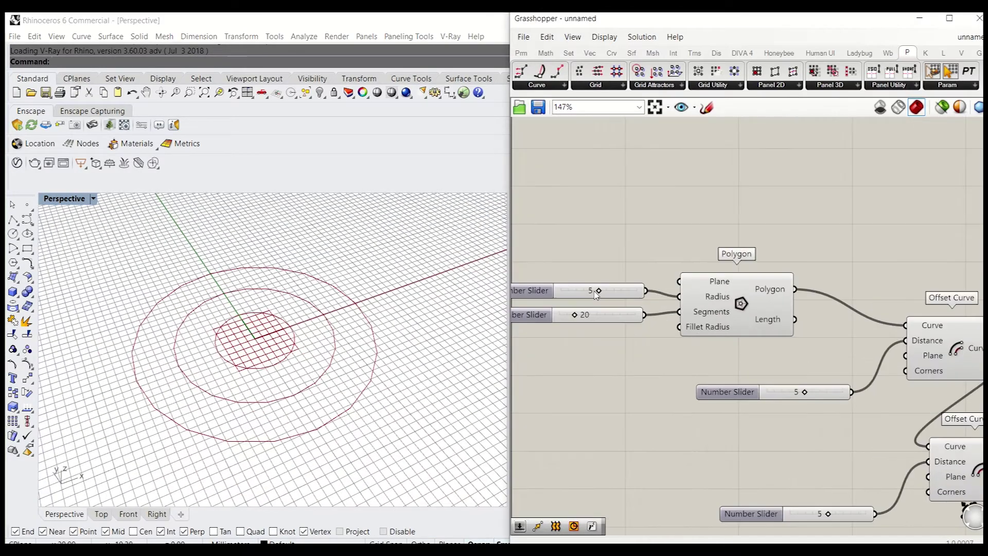
Set the number slider feeding the Polygon's Segments input to 22
{"action": "mouse_move", "coordinate": [578, 316]}
{"action": "left_mouse_down"}
{"action": "mouse_move", "coordinate": [566, 317]}
{"action": "mouse_move", "coordinate": [579, 320]}
{"action": "left_mouse_up"}
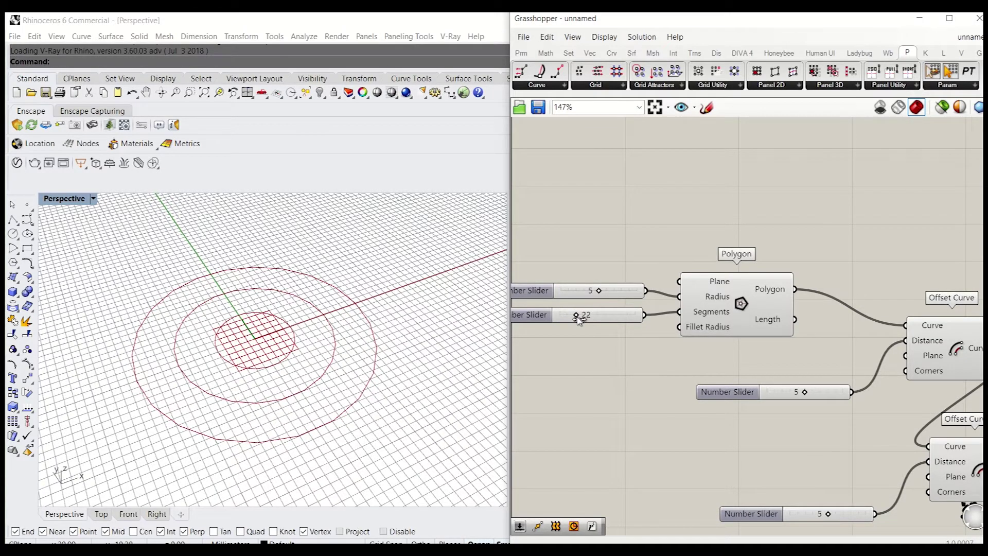
{"action": "right_click_drag", "start_coordinate": [605, 362], "coordinate": [593, 326]}
{"action": "scroll", "coordinate": [594, 327], "scroll_direction": "down", "scroll_amount": 4}
{"action": "right_click_drag", "start_coordinate": [865, 398], "coordinate": [836, 378]}
{"action": "left_click_drag", "start_coordinate": [869, 427], "coordinate": [800, 381]}
{"action": "scroll", "coordinate": [853, 375], "scroll_direction": "up", "scroll_amount": 3}
Add a Move component and feed the first Offset Curve's output into its Geometry input
{"action": "double_click", "coordinate": [874, 381]}
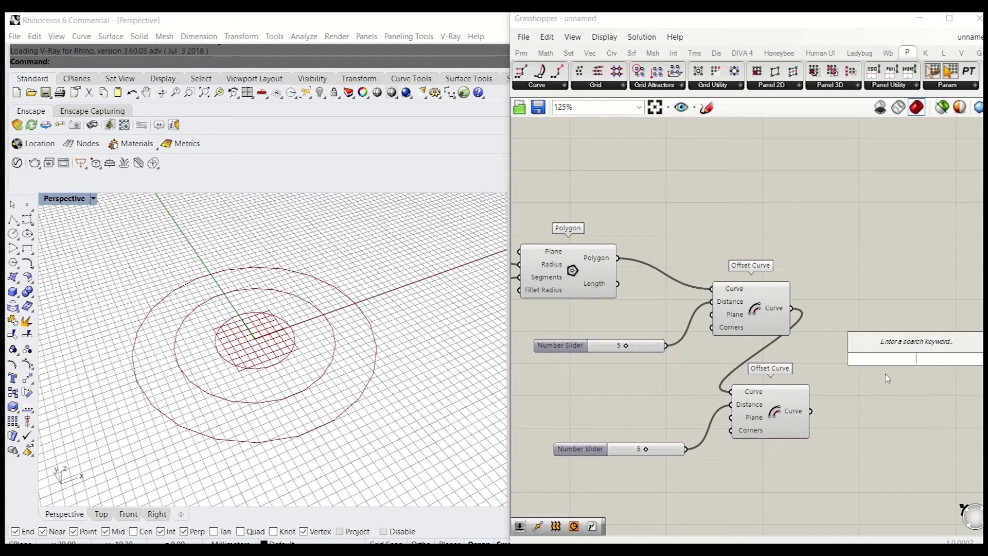
{"action": "type", "text": "move"}
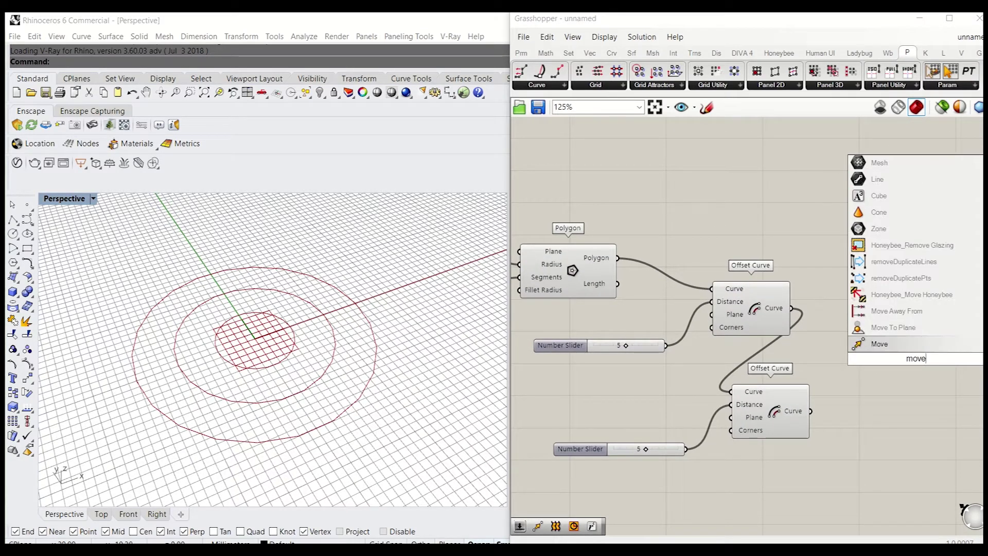
{"action": "key", "text": "Return"}
{"action": "left_click_drag", "start_coordinate": [795, 309], "coordinate": [880, 299]}
Add a Unit Z component in front of the Move and connect its unit vector to the Motion input
{"action": "double_click", "coordinate": [877, 338]}
{"action": "type", "text": "z"}
{"action": "left_click", "coordinate": [878, 328]}
{"action": "left_click_drag", "start_coordinate": [886, 341], "coordinate": [869, 346]}
{"action": "left_click_drag", "start_coordinate": [904, 311], "coordinate": [948, 333]}
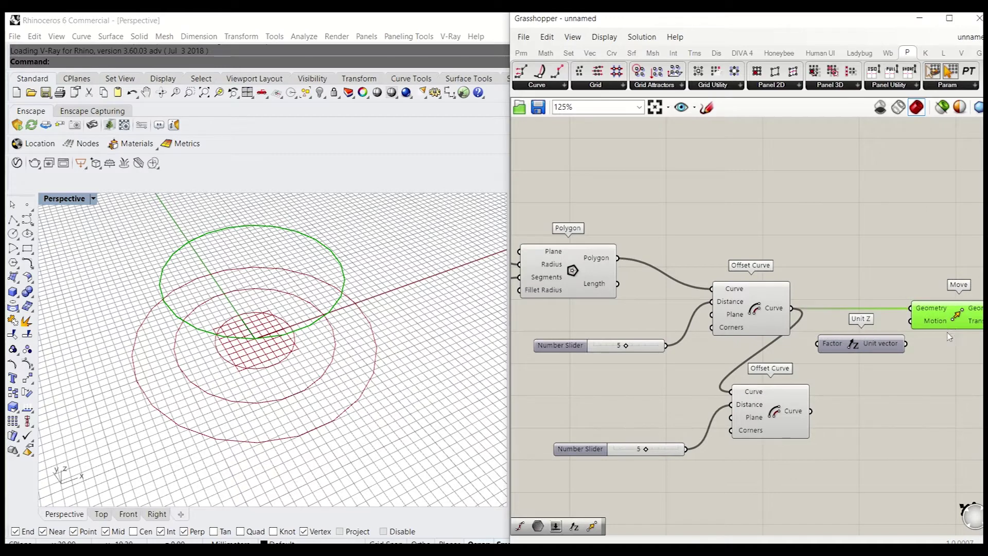
{"action": "right_click_drag", "start_coordinate": [949, 337], "coordinate": [859, 321]}
{"action": "left_click_drag", "start_coordinate": [814, 327], "coordinate": [883, 305]}
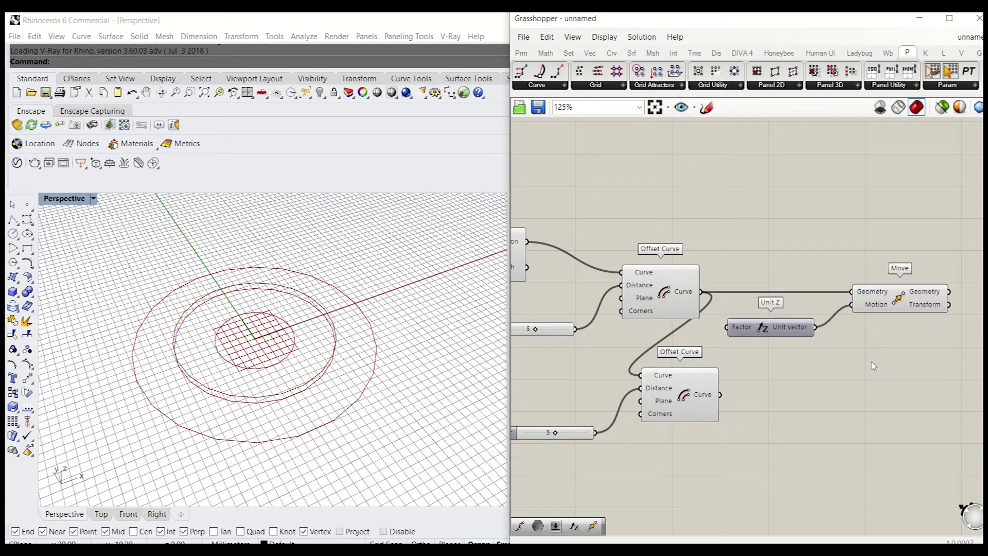
Create a number slider with value 10 and connect it to the Unit Z Factor input
{"action": "double_click", "coordinate": [872, 363]}
{"action": "left_click", "coordinate": [770, 358]}
{"action": "double_click", "coordinate": [769, 358]}
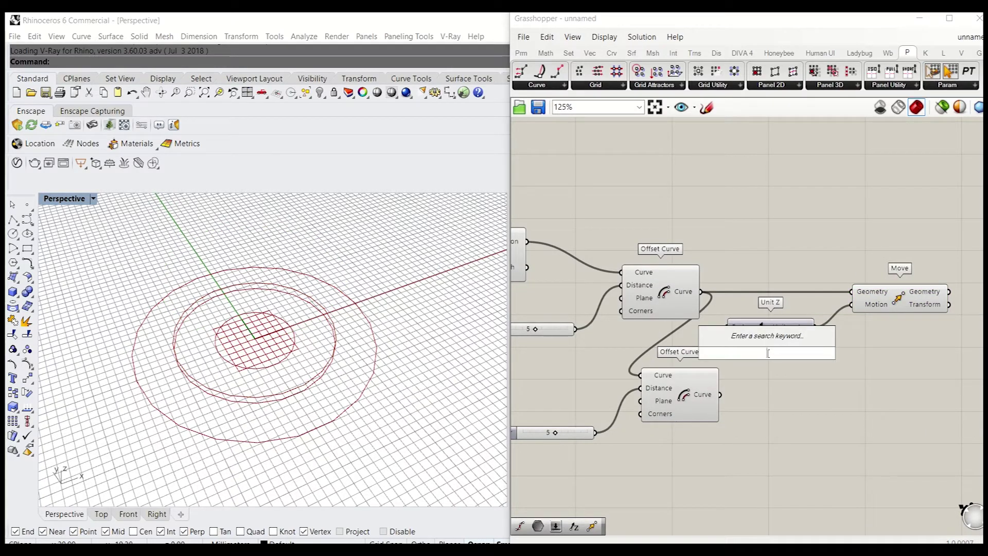
{"action": "type", "text": "10"}
{"action": "key", "text": "Return"}
{"action": "left_click_drag", "start_coordinate": [777, 352], "coordinate": [625, 334]}
{"action": "left_click_drag", "start_coordinate": [725, 330], "coordinate": [726, 329]}
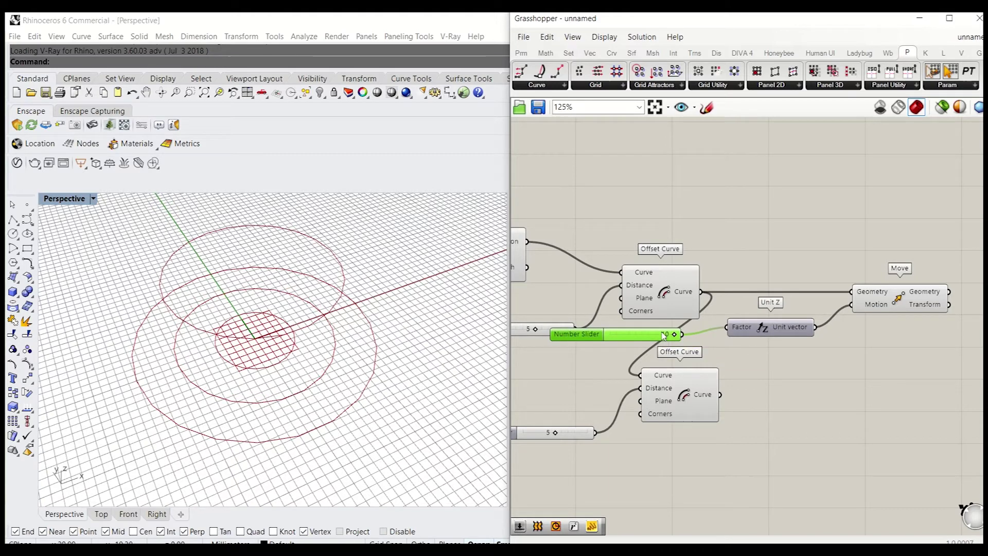
{"action": "left_click_drag", "start_coordinate": [640, 334], "coordinate": [671, 334]}
Duplicate the Move, Unit Z and height slider below the originals and feed the second Offset Curve into the copied Move's Geometry input
{"action": "right_click_drag", "start_coordinate": [900, 340], "coordinate": [889, 324]}
{"action": "left_click", "coordinate": [889, 325]}
{"action": "left_click_drag", "start_coordinate": [891, 329], "coordinate": [746, 266]}
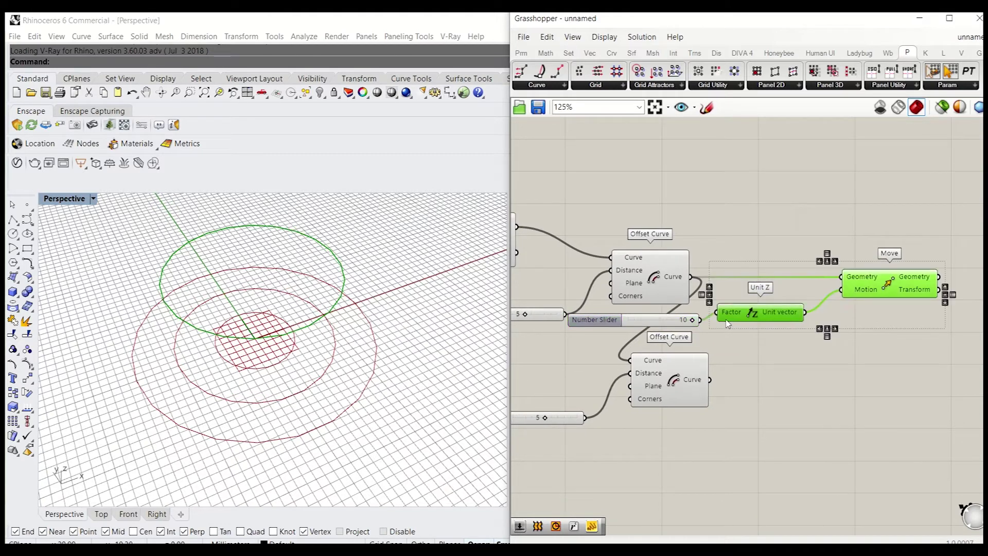
{"action": "left_click", "coordinate": [657, 321], "text": "shift"}
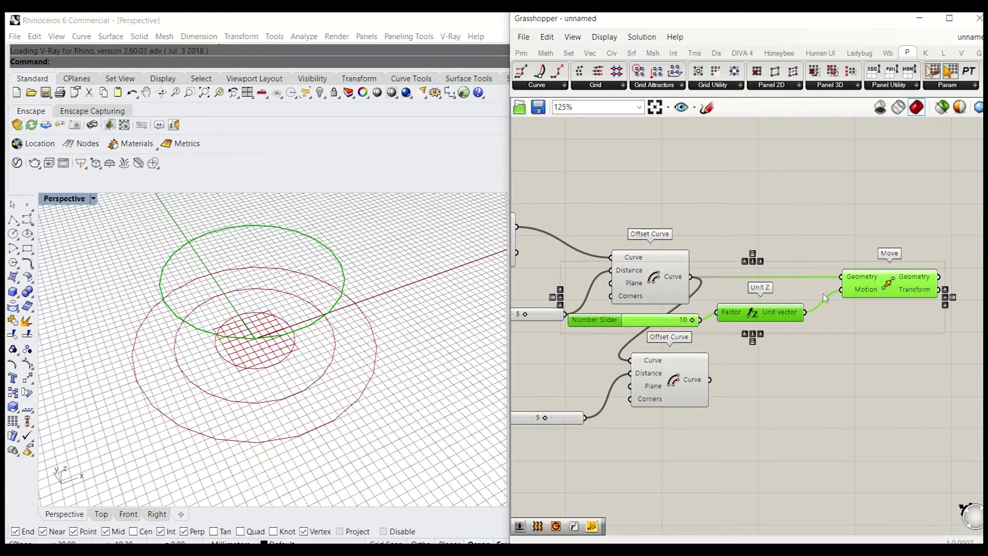
{"action": "key", "text": "ctrl+v"}
{"action": "left_click_drag", "start_coordinate": [870, 298], "coordinate": [877, 408]}
{"action": "left_click_drag", "start_coordinate": [710, 380], "coordinate": [854, 394]}
{"action": "left_click", "coordinate": [840, 368]}
{"action": "right_click_drag", "start_coordinate": [836, 371], "coordinate": [855, 338]}
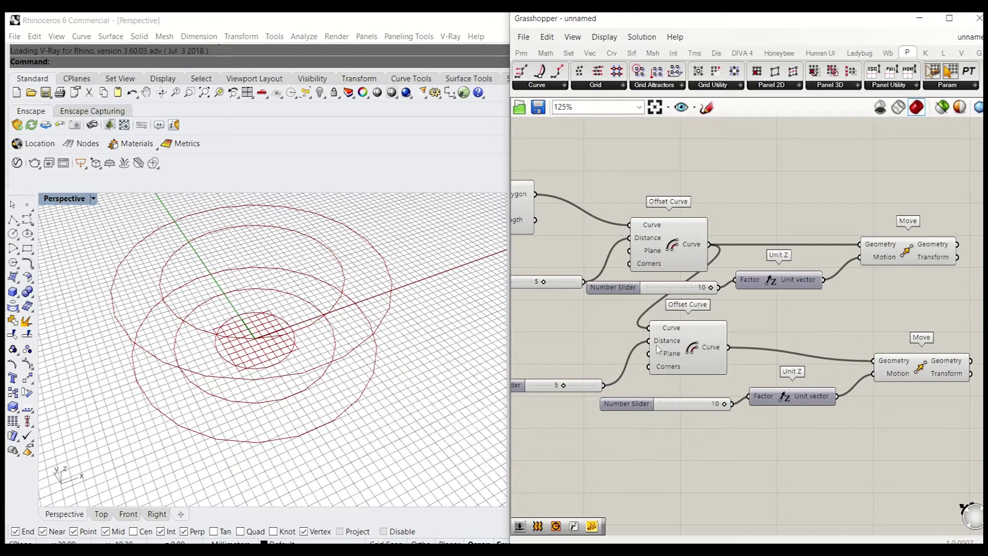
Turn off the preview of both Offset Curve components
{"action": "right_click_drag", "start_coordinate": [672, 351], "coordinate": [756, 380]}
{"action": "left_click", "coordinate": [709, 279]}
{"action": "right_click_drag", "start_coordinate": [709, 279], "coordinate": [816, 307]}
{"action": "scroll", "coordinate": [815, 307], "scroll_direction": "down", "scroll_amount": 2}
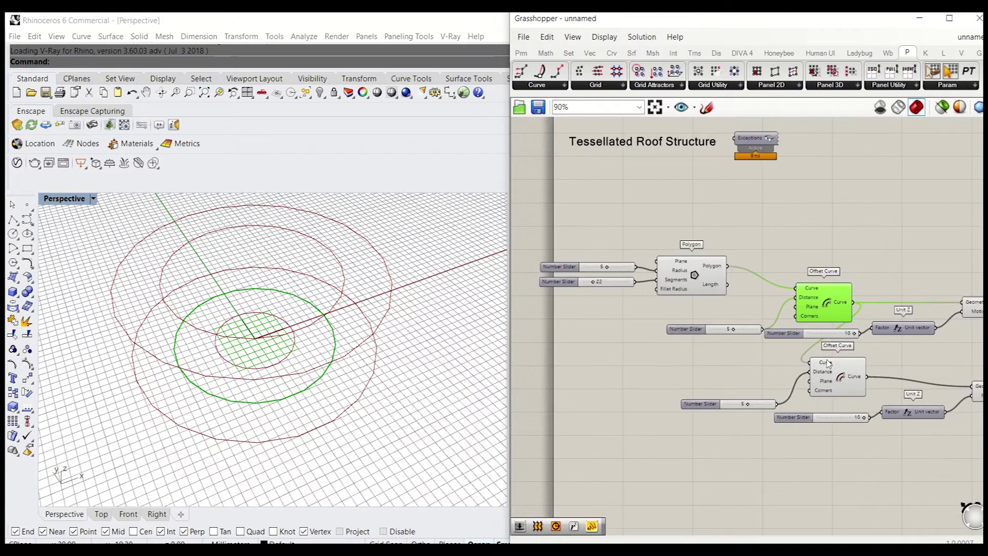
{"action": "left_click", "coordinate": [844, 379], "text": "shift"}
{"action": "right_click", "coordinate": [844, 380]}
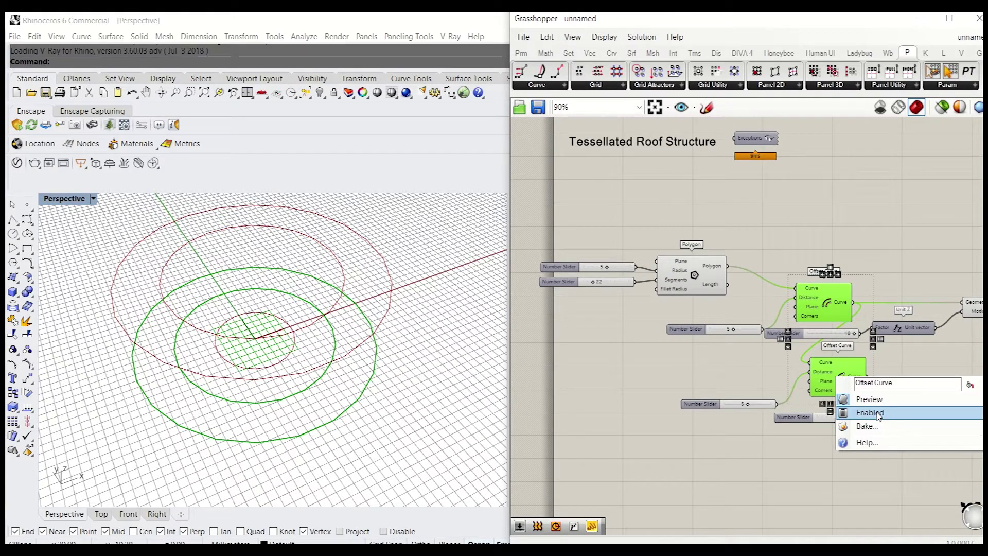
{"action": "right_click", "coordinate": [879, 253]}
{"action": "left_click", "coordinate": [910, 272]}
{"action": "left_click", "coordinate": [873, 233]}
Line up the two Move components and set the second Unit Z's factor slider to 7
{"action": "right_click_drag", "start_coordinate": [981, 310], "coordinate": [876, 277]}
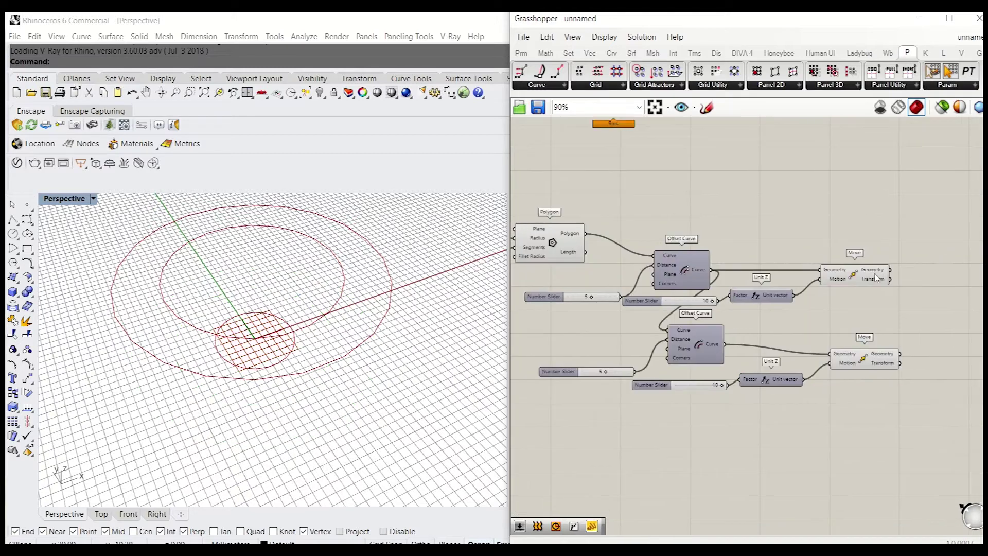
{"action": "left_click_drag", "start_coordinate": [867, 357], "coordinate": [862, 349]}
{"action": "left_click_drag", "start_coordinate": [856, 277], "coordinate": [864, 275]}
{"action": "left_click", "coordinate": [848, 354]}
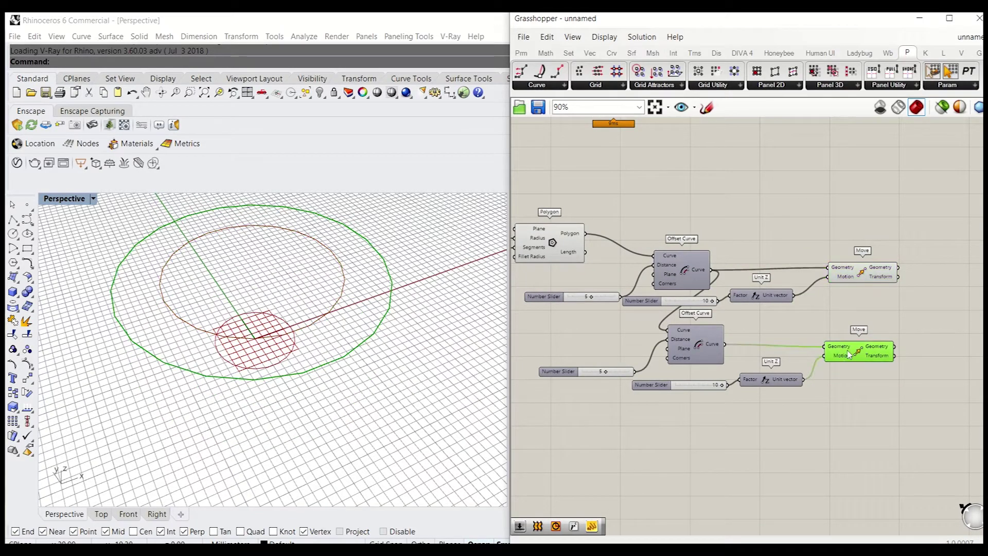
{"action": "mouse_move", "coordinate": [723, 386]}
{"action": "left_mouse_down"}
{"action": "mouse_move", "coordinate": [697, 385]}
{"action": "mouse_move", "coordinate": [707, 385]}
{"action": "left_mouse_up"}
{"action": "right_click_drag", "start_coordinate": [461, 415], "coordinate": [328, 373]}
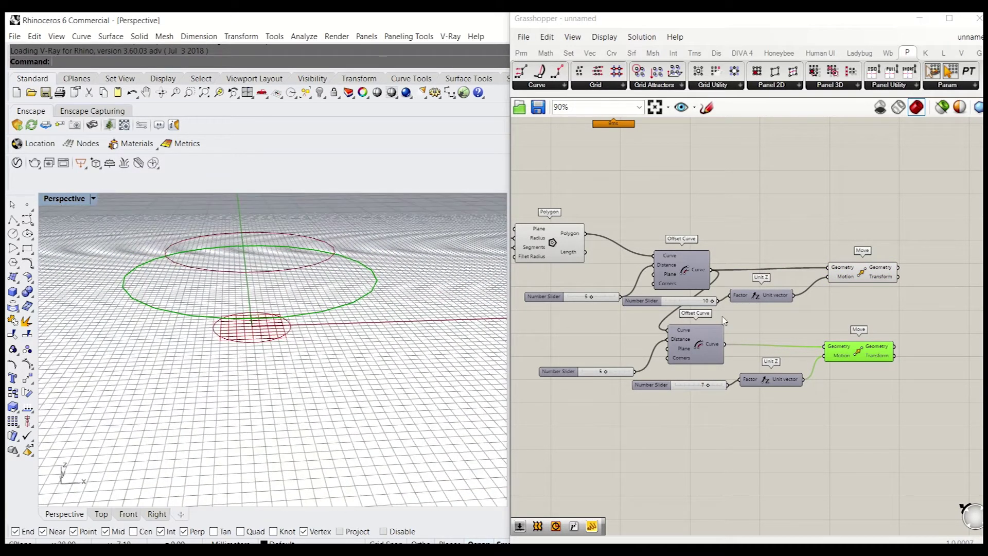
Reposition the Polygon component higher and closer to the first Offset Curve
{"action": "right_click_drag", "start_coordinate": [869, 359], "coordinate": [789, 366]}
{"action": "right_click_drag", "start_coordinate": [642, 273], "coordinate": [715, 288]}
{"action": "left_click_drag", "start_coordinate": [571, 269], "coordinate": [596, 234]}
{"action": "right_click_drag", "start_coordinate": [764, 213], "coordinate": [661, 190]}
Add a Loft component beyond the Move components and connect the Polygon output to its Curves input
{"action": "double_click", "coordinate": [922, 265]}
{"action": "type", "text": "loft"}
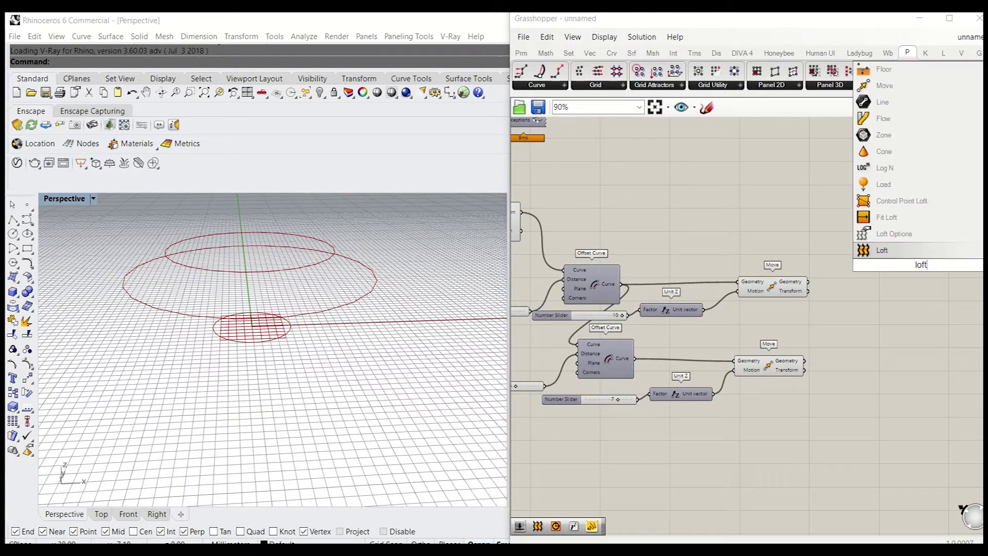
{"action": "left_click", "coordinate": [919, 252]}
{"action": "left_click_drag", "start_coordinate": [916, 272], "coordinate": [893, 261]}
{"action": "left_click", "coordinate": [891, 298]}
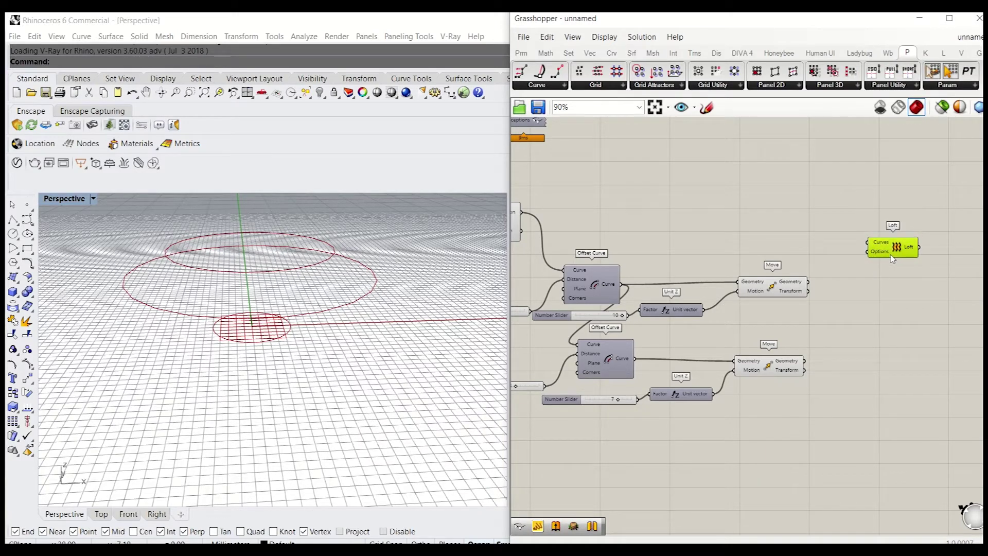
{"action": "right_click_drag", "start_coordinate": [657, 213], "coordinate": [683, 212]}
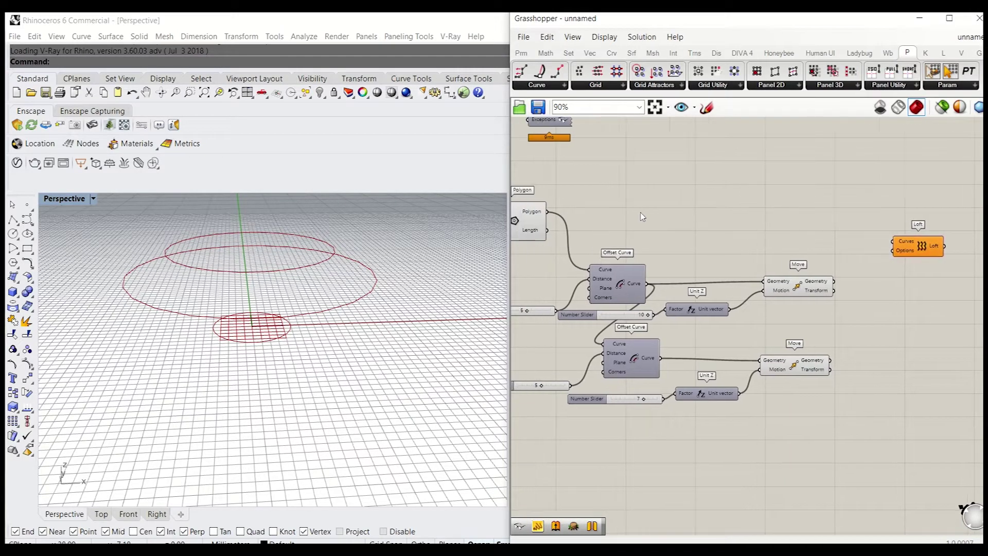
{"action": "left_click_drag", "start_coordinate": [611, 215], "coordinate": [893, 241]}
{"action": "left_click_drag", "start_coordinate": [833, 281], "coordinate": [857, 271], "text": "shift"}
Add a Flatten Tree component after the first Move and feed the moved geometry into its Tree input
{"action": "double_click", "coordinate": [875, 308]}
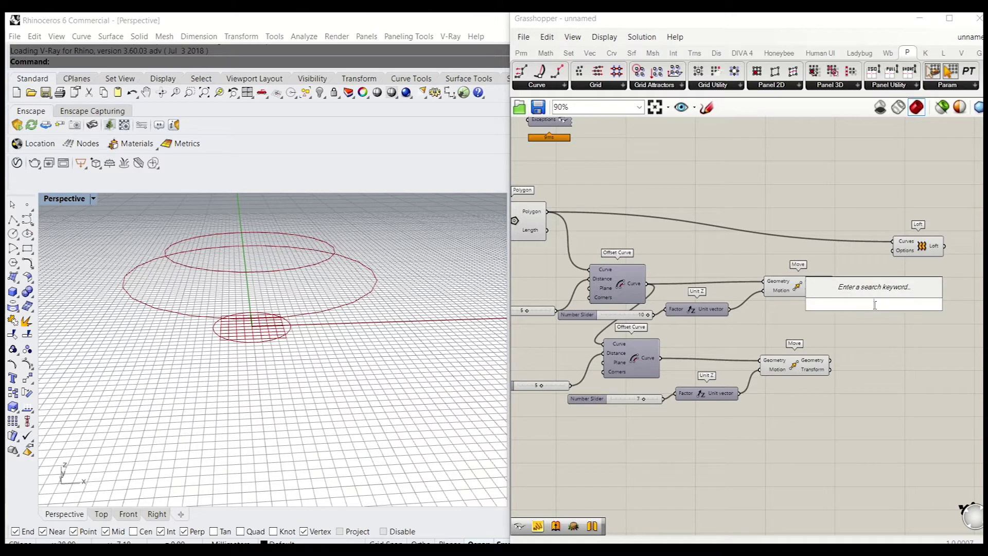
{"action": "type", "text": "fla"}
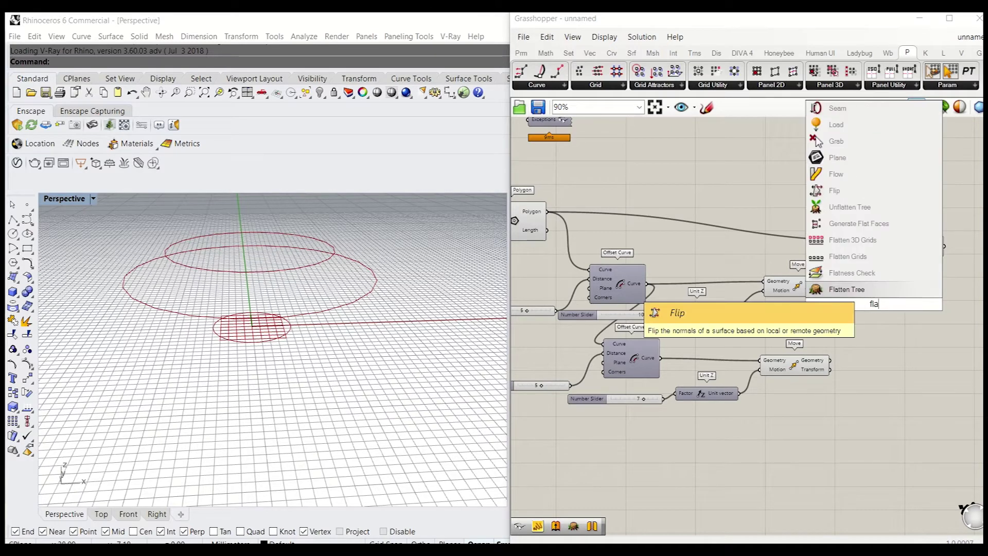
{"action": "key", "text": "Return"}
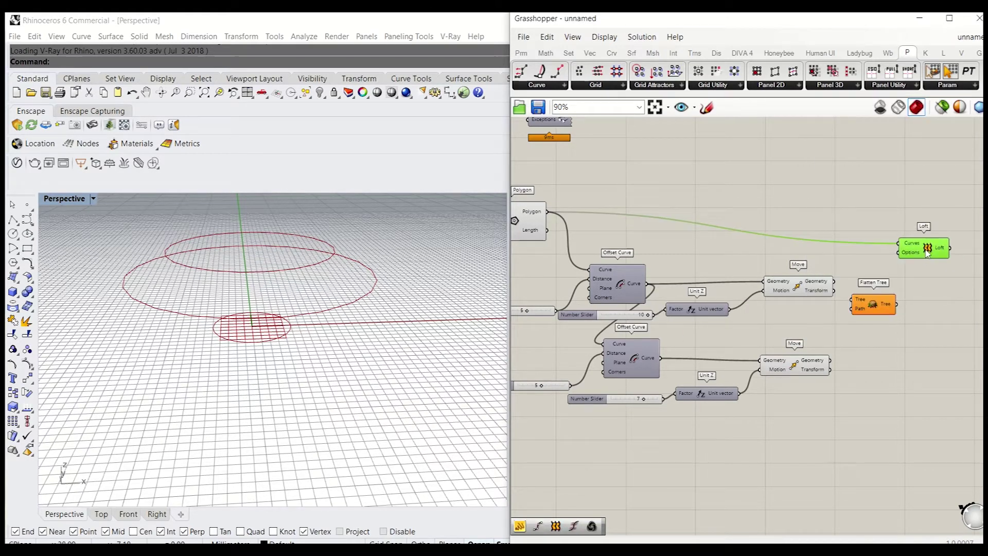
{"action": "left_click_drag", "start_coordinate": [866, 307], "coordinate": [867, 290]}
{"action": "left_click", "coordinate": [872, 302]}
Duplicate the Flatten Tree component for the second Move and connect that Move's Geometry output to it
{"action": "left_click", "coordinate": [871, 289]}
{"action": "key", "text": "ctrl+c"}
{"action": "key", "text": "ctrl+v"}
{"action": "left_click_drag", "start_coordinate": [879, 299], "coordinate": [852, 355]}
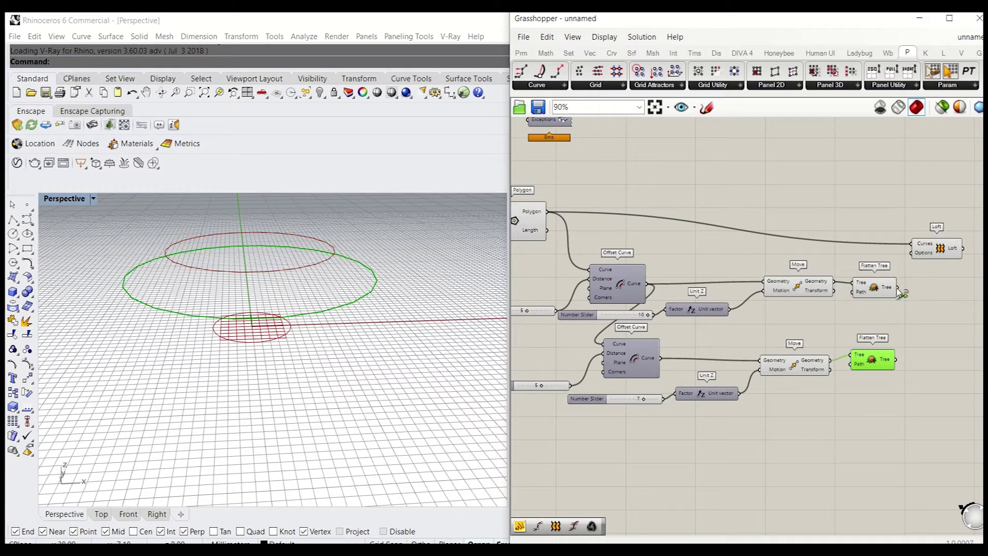
Add both Flatten Tree outputs to the Loft's Curves input alongside the Polygon, and shift the Loft component further out
{"action": "left_click_drag", "start_coordinate": [901, 245], "coordinate": [910, 244]}
{"action": "left_click_drag", "start_coordinate": [895, 359], "coordinate": [911, 245], "text": "shift"}
{"action": "left_click", "coordinate": [936, 250]}
{"action": "left_click_drag", "start_coordinate": [708, 307], "coordinate": [793, 305]}
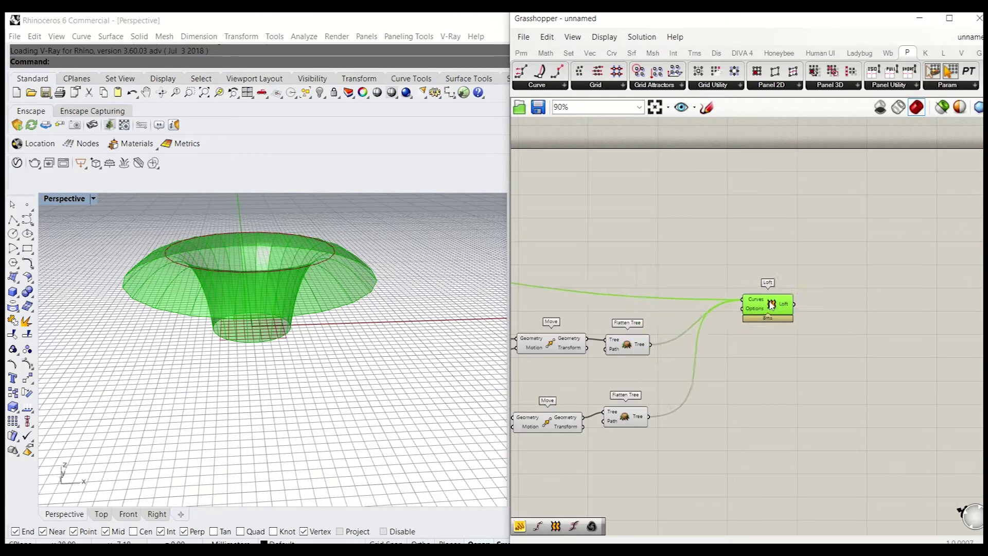
{"action": "left_click", "coordinate": [677, 363]}
Examine the loft options available on the Loft component's Options input
{"action": "scroll", "coordinate": [704, 304], "scroll_direction": "up", "scroll_amount": 5}
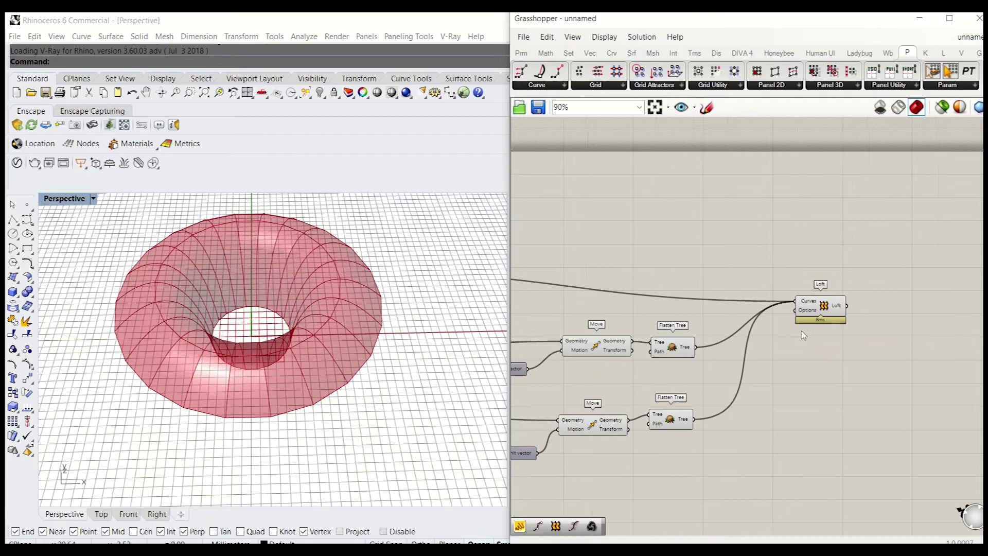
{"action": "right_click", "coordinate": [811, 315]}
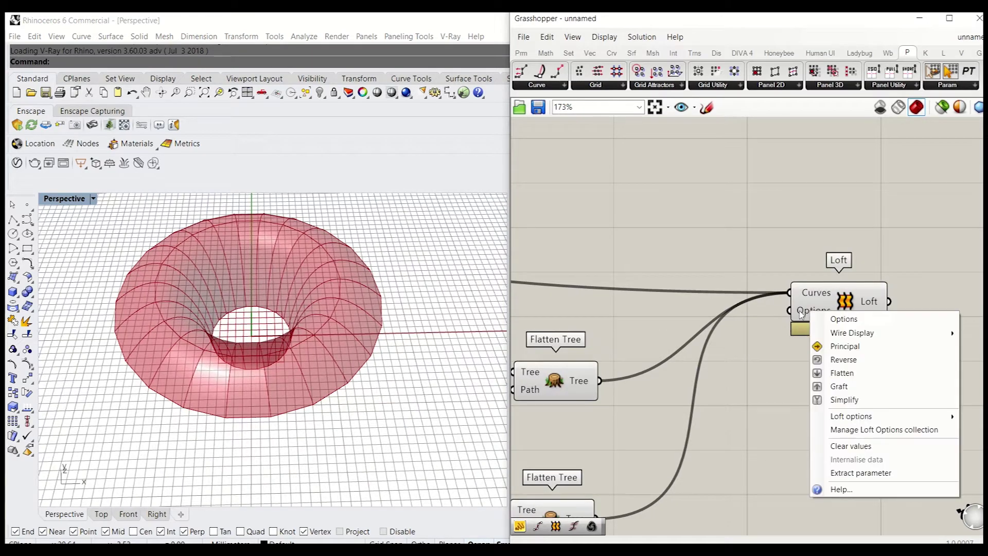
{"action": "mouse_move", "coordinate": [853, 416]}
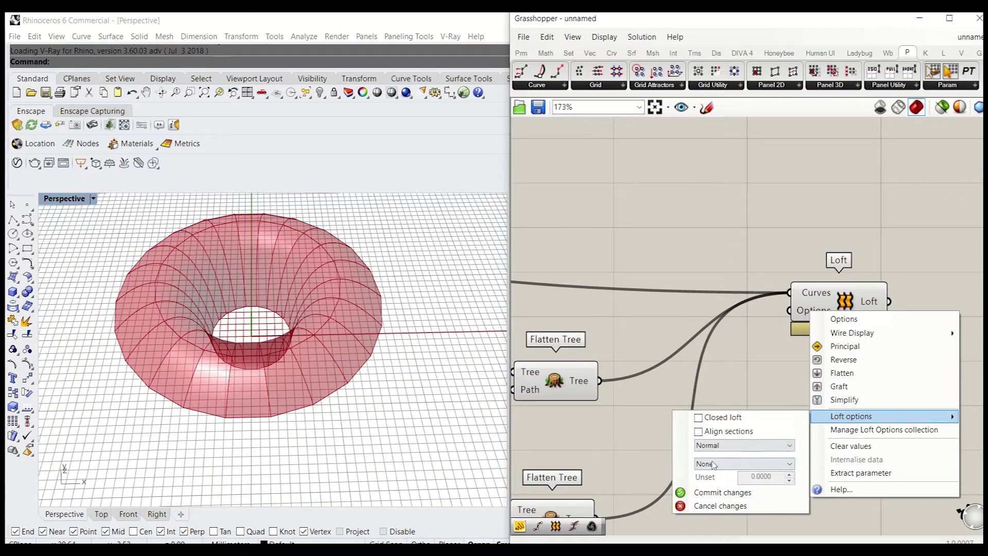
{"action": "right_click_drag", "start_coordinate": [747, 338], "coordinate": [693, 321]}
{"action": "left_click_drag", "start_coordinate": [791, 284], "coordinate": [787, 295]}
{"action": "left_click_drag", "start_coordinate": [811, 215], "coordinate": [819, 204]}
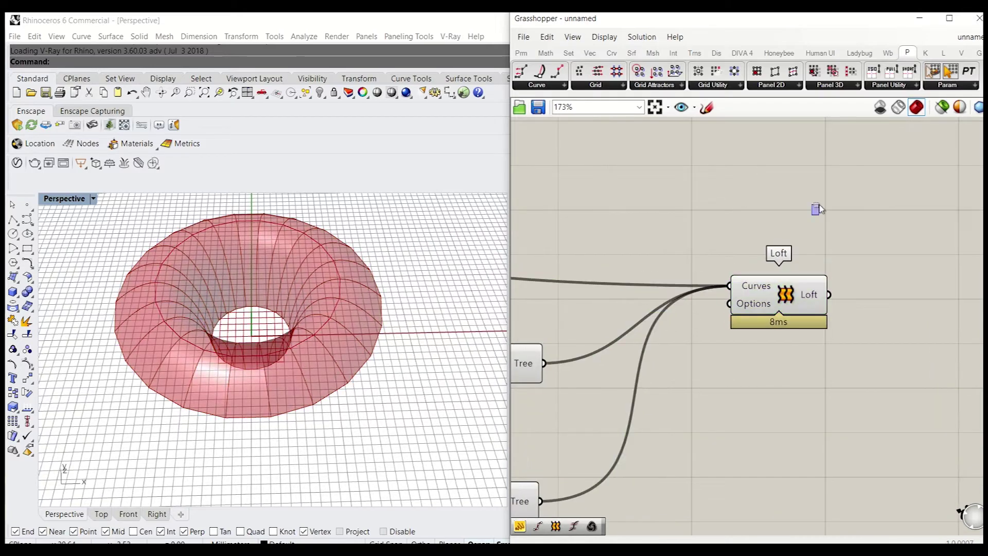
Add a Surface Domain Number grid component after the Loft and connect the Loft output to its Surface input
{"action": "left_click", "coordinate": [772, 85]}
{"action": "right_click_drag", "start_coordinate": [614, 233], "coordinate": [614, 244]}
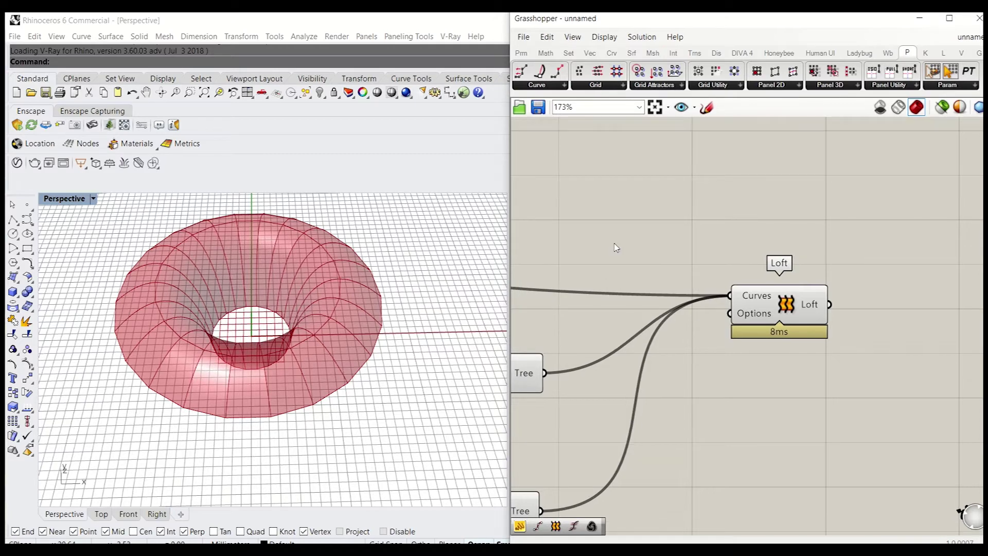
{"action": "left_click", "coordinate": [596, 87]}
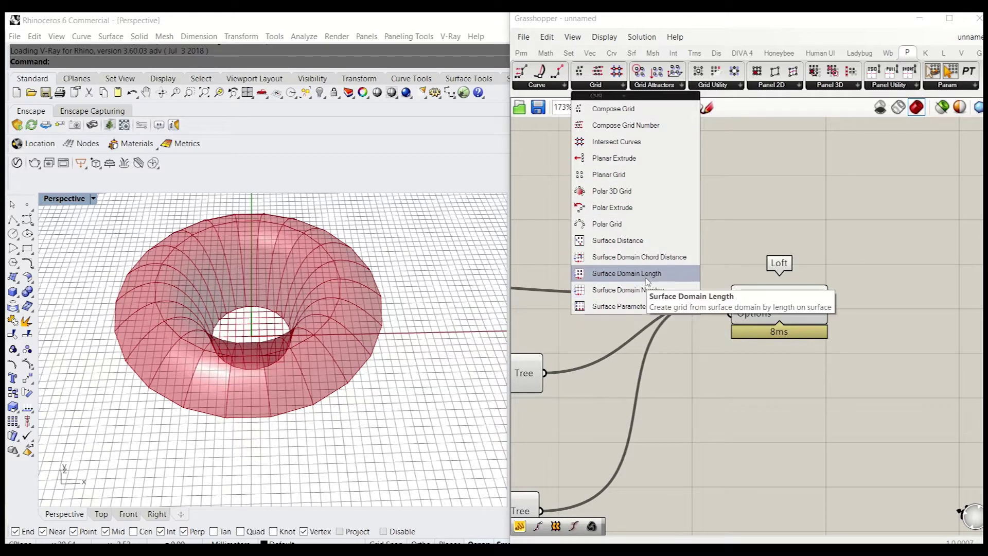
{"action": "left_click", "coordinate": [619, 297]}
{"action": "left_click", "coordinate": [888, 242]}
{"action": "right_click_drag", "start_coordinate": [894, 271], "coordinate": [642, 213]}
{"action": "left_click_drag", "start_coordinate": [669, 185], "coordinate": [760, 243]}
{"action": "right_click_drag", "start_coordinate": [671, 340], "coordinate": [774, 345]}
{"action": "right_click_drag", "start_coordinate": [166, 275], "coordinate": [241, 394]}
{"action": "left_click_drag", "start_coordinate": [804, 274], "coordinate": [786, 319]}
{"action": "left_click_drag", "start_coordinate": [682, 249], "coordinate": [760, 274]}
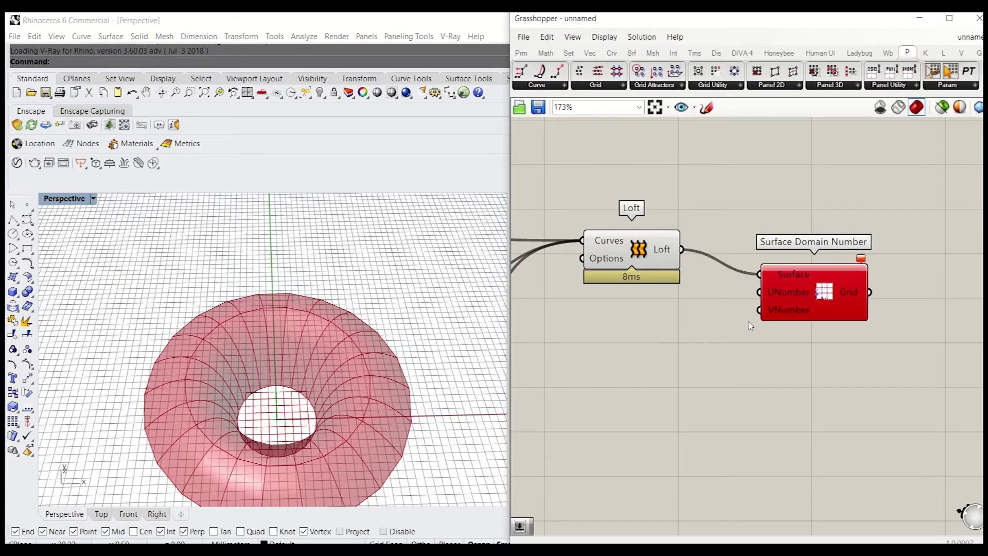
Create two number sliders with value 25 and connect them to the Surface Domain Number's UNumber and VNumber inputs
{"action": "double_click", "coordinate": [700, 343]}
{"action": "type", "text": "25"}
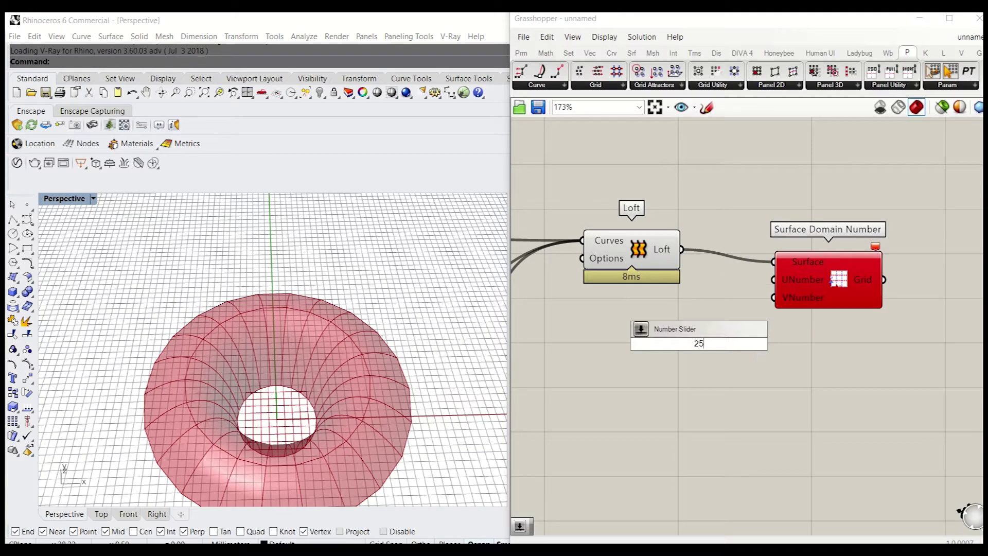
{"action": "key", "text": "Return"}
{"action": "left_click_drag", "start_coordinate": [777, 349], "coordinate": [711, 380]}
{"action": "left_click_drag", "start_coordinate": [760, 301], "coordinate": [740, 376]}
{"action": "left_click_drag", "start_coordinate": [827, 286], "coordinate": [864, 301]}
{"action": "left_click", "coordinate": [736, 277]}
{"action": "right_click_drag", "start_coordinate": [736, 277], "coordinate": [786, 247]}
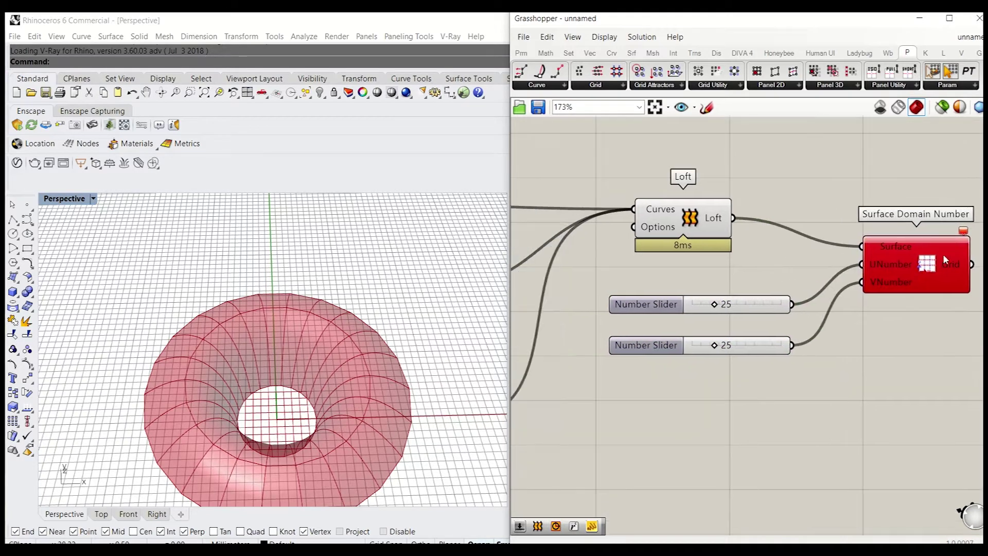
Commit the Loft component's options with Closed loft and Align sections off and the loft type set to Normal
{"action": "right_click_drag", "start_coordinate": [837, 275], "coordinate": [688, 288]}
{"action": "right_click_drag", "start_coordinate": [578, 285], "coordinate": [737, 317]}
{"action": "right_click", "coordinate": [662, 277]}
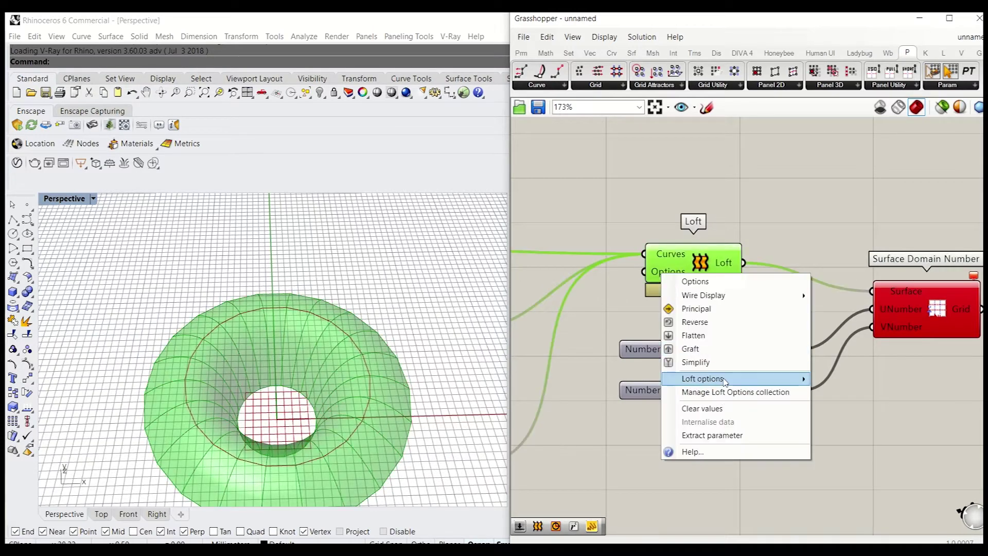
{"action": "mouse_move", "coordinate": [769, 381]}
{"action": "left_click", "coordinate": [656, 282]}
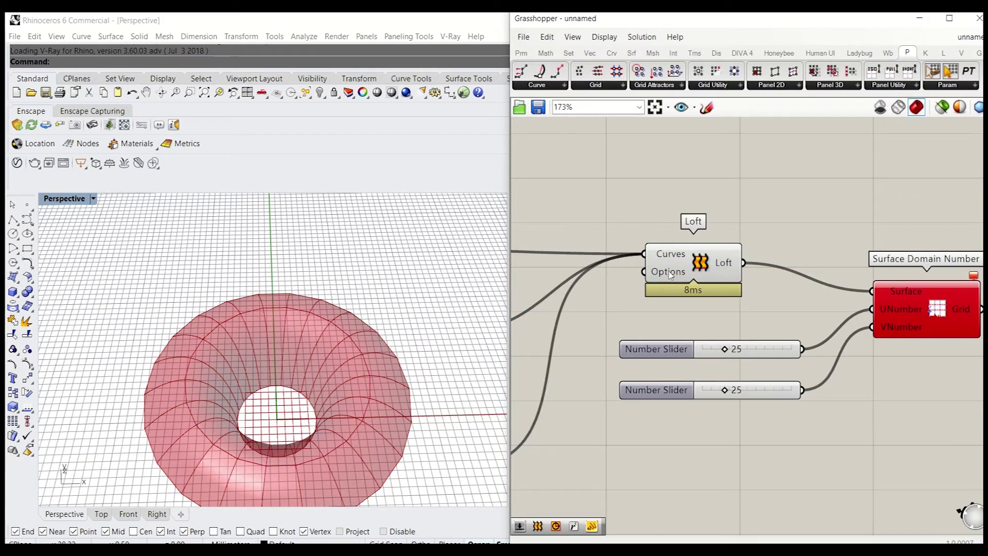
{"action": "right_click", "coordinate": [670, 275]}
{"action": "mouse_move", "coordinate": [715, 380]}
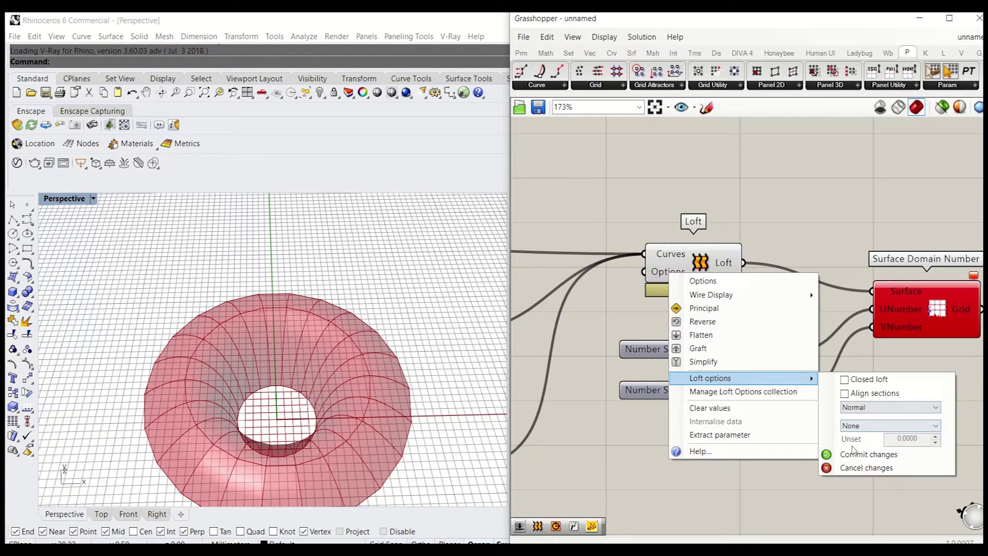
{"action": "left_click", "coordinate": [869, 454]}
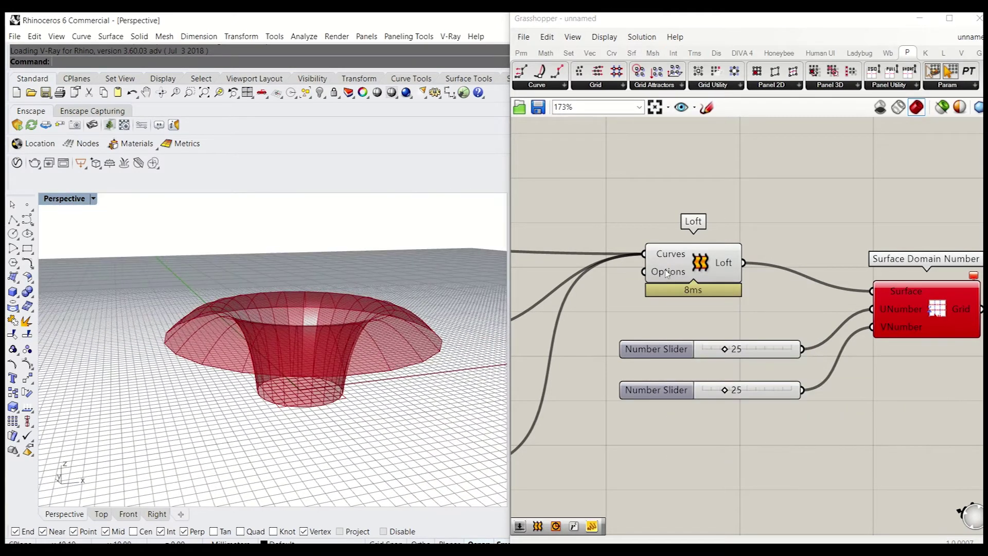
Try the Loft with the Closed loft option switched on and view the surface from the side
{"action": "right_click", "coordinate": [667, 274]}
{"action": "mouse_move", "coordinate": [749, 378]}
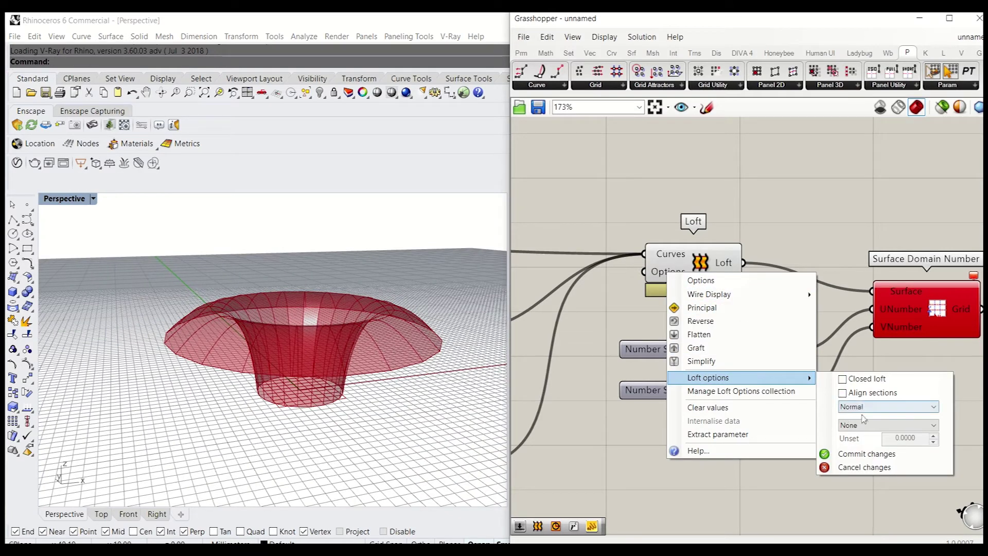
{"action": "left_click", "coordinate": [868, 453]}
{"action": "right_click_drag", "start_coordinate": [297, 481], "coordinate": [304, 462]}
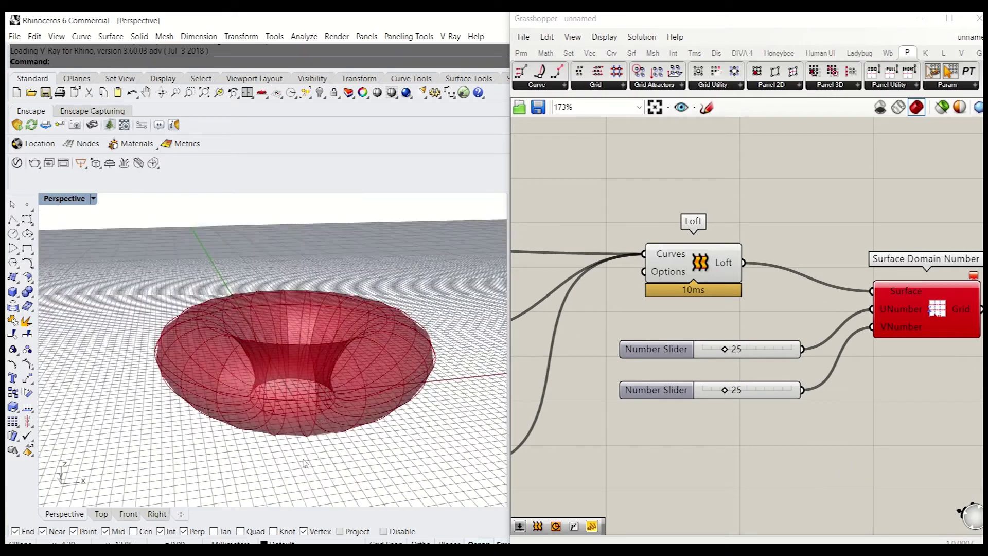
Switch off Closed loft and set the Loft options to Rebuild with a count of 10
{"action": "left_click", "coordinate": [679, 256]}
{"action": "right_click", "coordinate": [677, 267]}
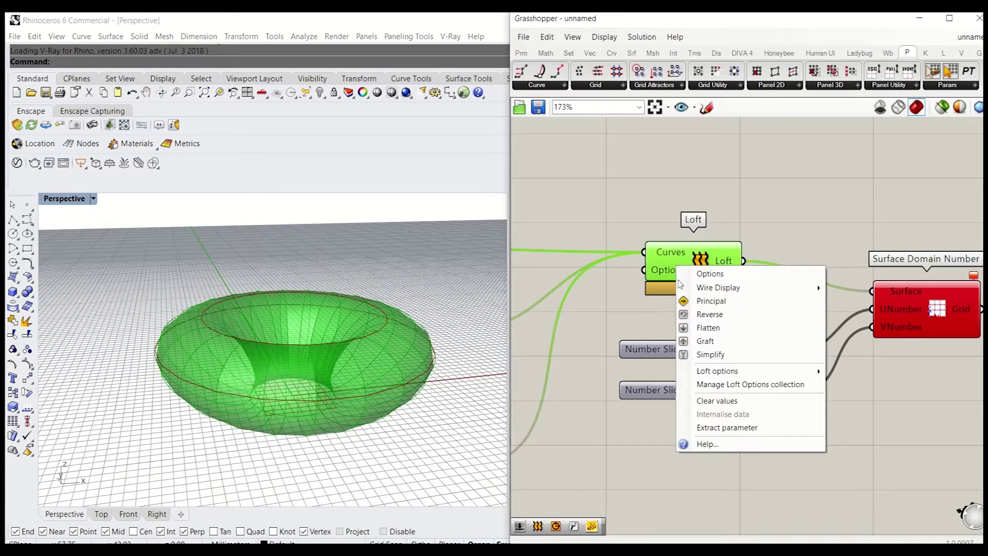
{"action": "mouse_move", "coordinate": [733, 376]}
{"action": "left_click", "coordinate": [865, 378]}
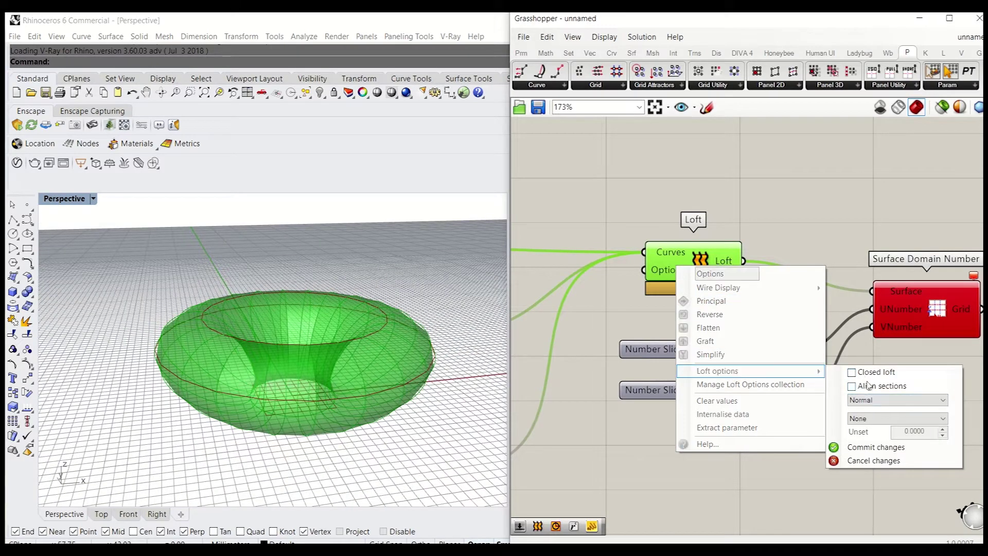
{"action": "left_click", "coordinate": [884, 419]}
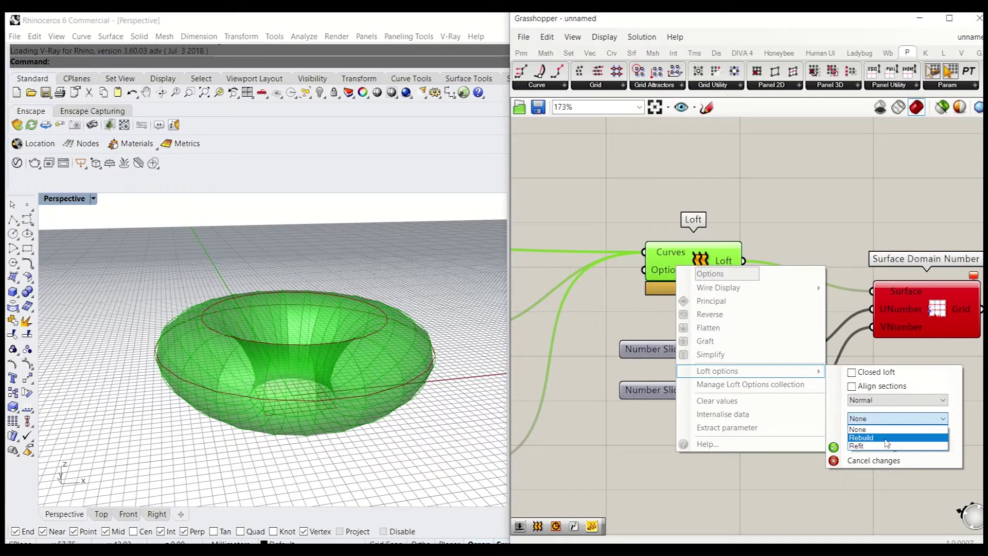
{"action": "left_click", "coordinate": [886, 438]}
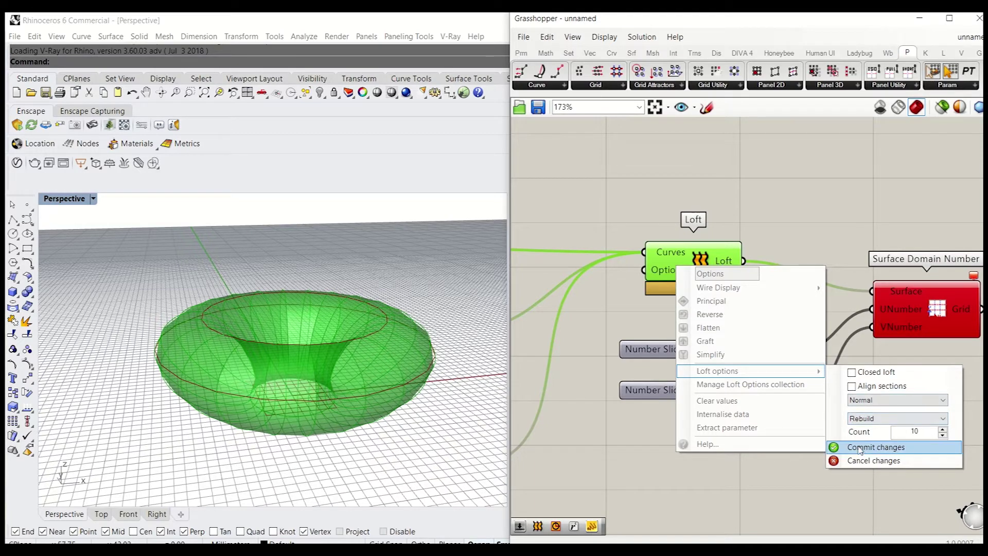
{"action": "left_click", "coordinate": [870, 446]}
{"action": "right_click_drag", "start_coordinate": [273, 355], "coordinate": [338, 426]}
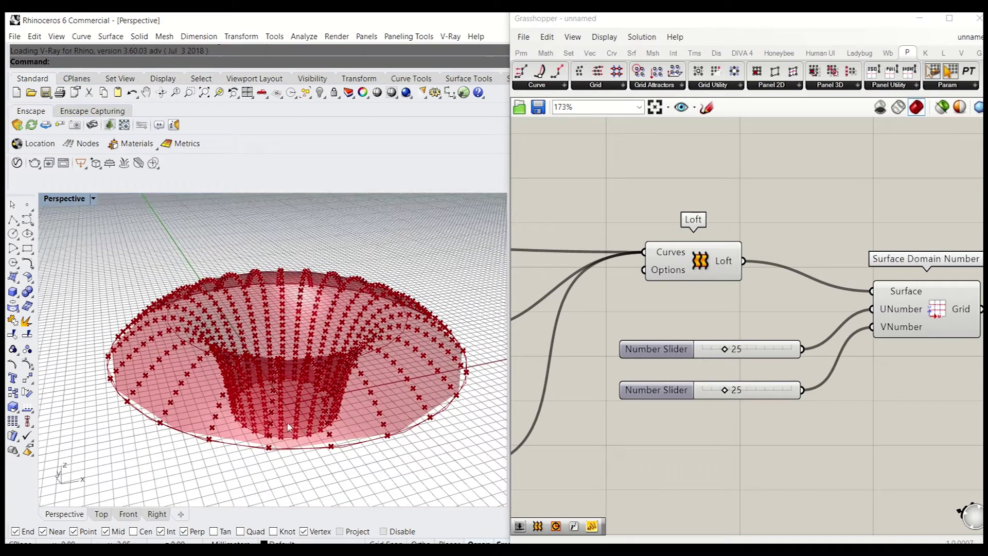
{"action": "right_click_drag", "start_coordinate": [342, 347], "coordinate": [289, 337]}
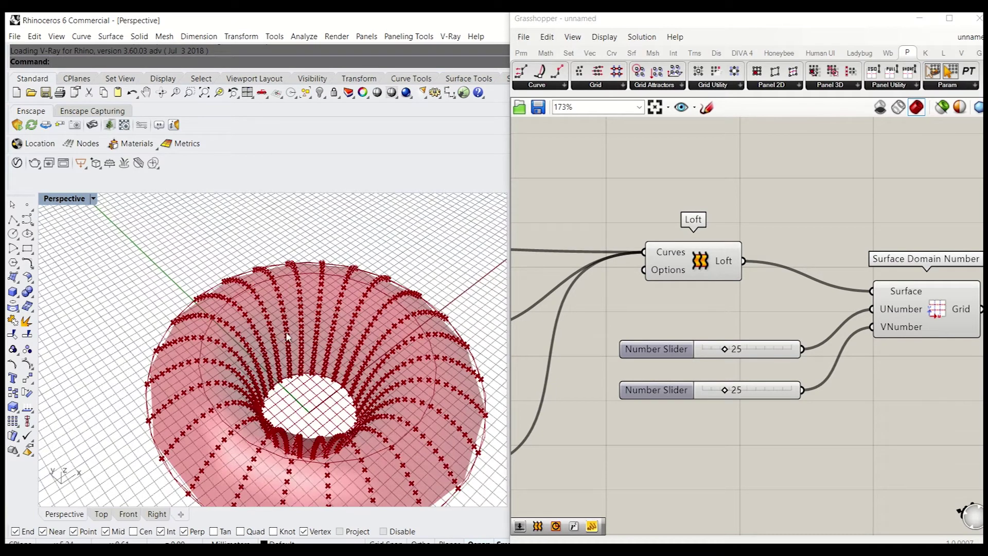
{"action": "right_click_drag", "start_coordinate": [399, 383], "coordinate": [379, 371]}
Move the Surface Domain Number component and its two number sliders closer to the Loft
{"action": "right_click_drag", "start_coordinate": [892, 197], "coordinate": [729, 166]}
{"action": "left_click_drag", "start_coordinate": [761, 298], "coordinate": [781, 307]}
{"action": "left_click", "coordinate": [771, 229]}
{"action": "left_click_drag", "start_coordinate": [648, 388], "coordinate": [600, 305]}
{"action": "left_click_drag", "start_coordinate": [626, 323], "coordinate": [672, 304]}
{"action": "right_click_drag", "start_coordinate": [521, 278], "coordinate": [566, 267]}
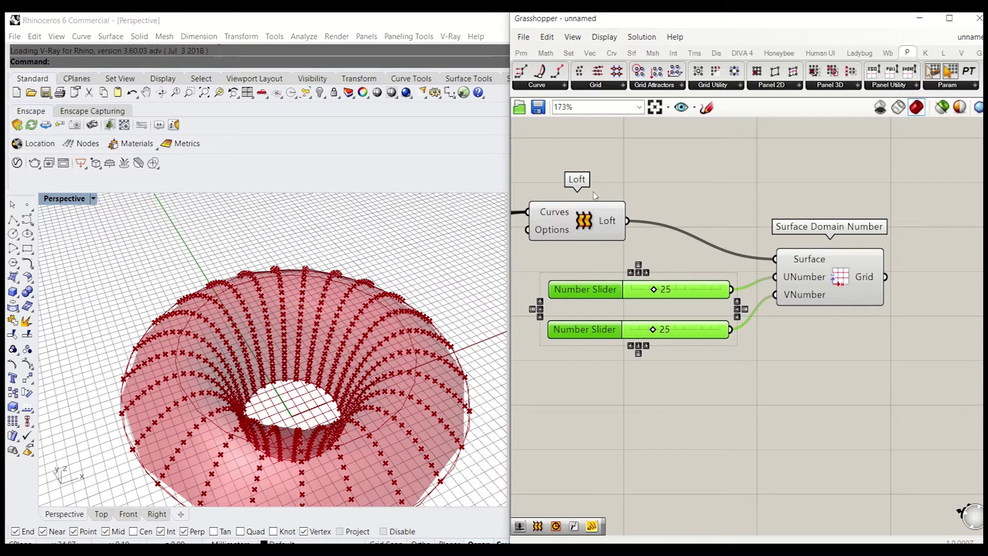
{"action": "left_click", "coordinate": [780, 235]}
{"action": "scroll", "coordinate": [774, 239], "scroll_direction": "down", "scroll_amount": 4}
{"action": "left_click_drag", "start_coordinate": [771, 245], "coordinate": [770, 223]}
{"action": "left_click", "coordinate": [731, 319]}
{"action": "left_click_drag", "start_coordinate": [678, 328], "coordinate": [650, 265]}
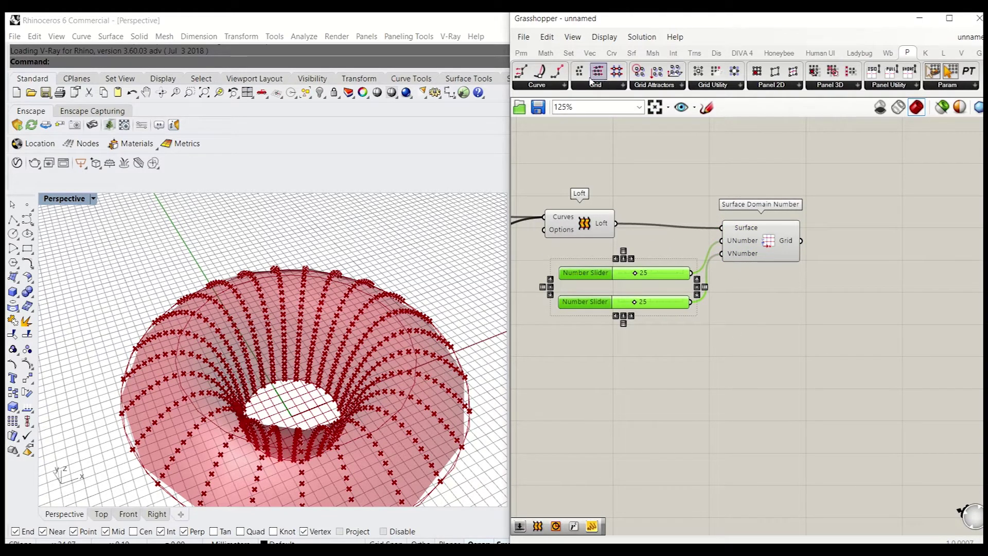
{"action": "left_click", "coordinate": [652, 182]}
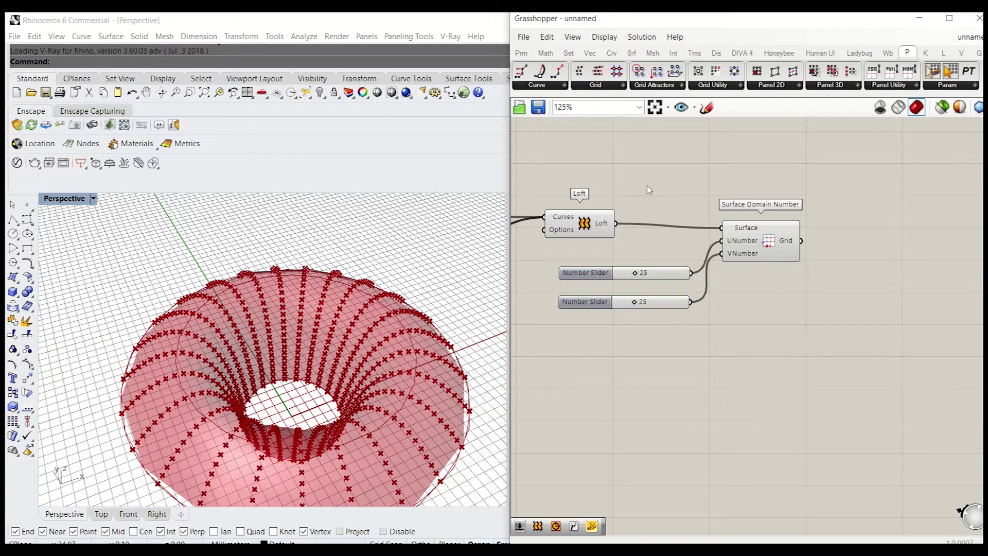
Align Surface Domain Number so the wire from the Loft runs straight, and place both sliders beneath the Loft
{"action": "right_click_drag", "start_coordinate": [617, 193], "coordinate": [781, 187]}
{"action": "scroll", "coordinate": [780, 188], "scroll_direction": "down", "scroll_amount": 1}
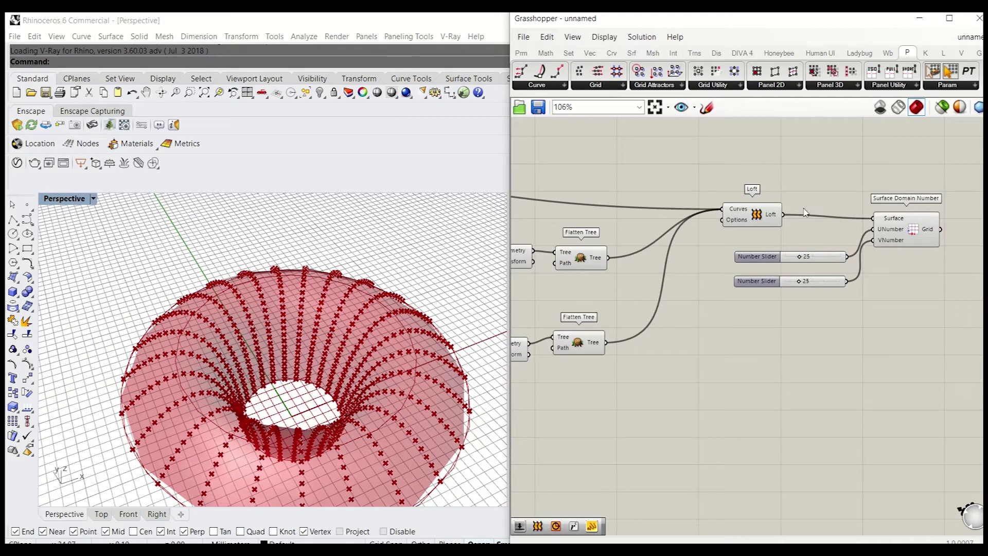
{"action": "right_click_drag", "start_coordinate": [827, 200], "coordinate": [753, 209]}
{"action": "left_click_drag", "start_coordinate": [858, 245], "coordinate": [854, 241]}
{"action": "left_click", "coordinate": [834, 289]}
{"action": "left_click_drag", "start_coordinate": [765, 309], "coordinate": [732, 258]}
{"action": "left_click_drag", "start_coordinate": [692, 267], "coordinate": [661, 264]}
{"action": "left_click", "coordinate": [838, 274]}
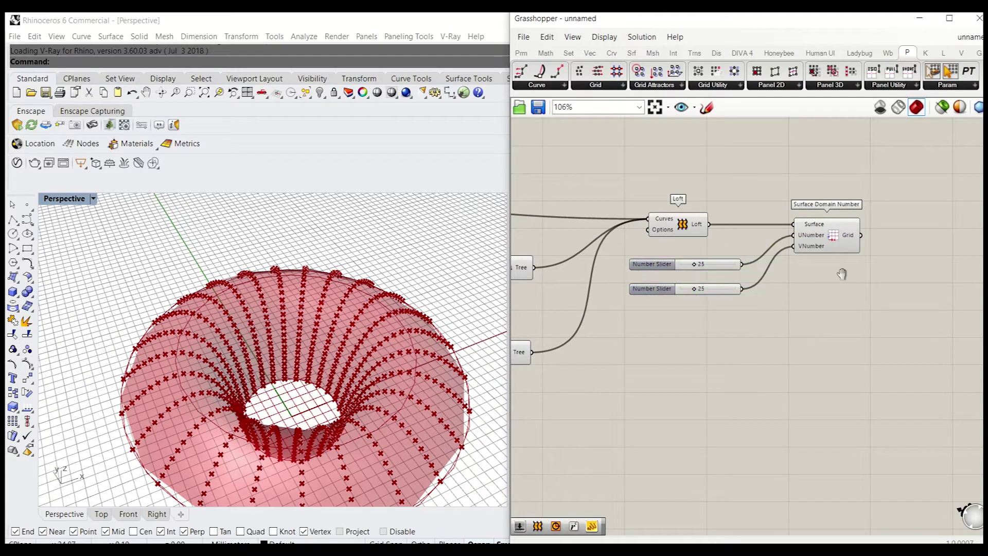
Add a Morph 2D Map component after Surface Domain Number and connect the Grid output to its Grid input
{"action": "right_click_drag", "start_coordinate": [841, 274], "coordinate": [731, 306]}
{"action": "left_click", "coordinate": [783, 88]}
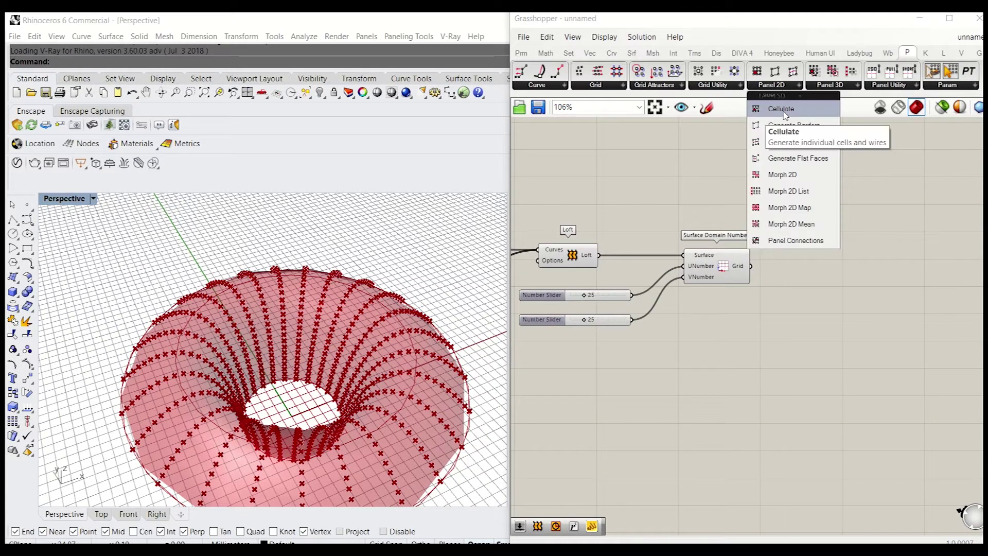
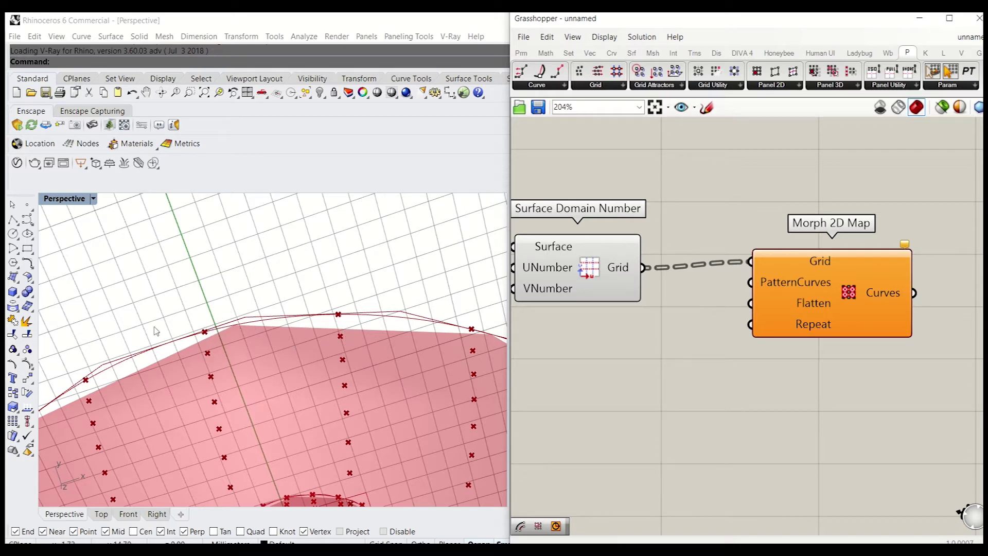
Add a Circle component above the Loft and connect its output to Morph 2D Map's PatternCurves input
{"action": "scroll", "coordinate": [772, 353], "scroll_direction": "down", "scroll_amount": 5}
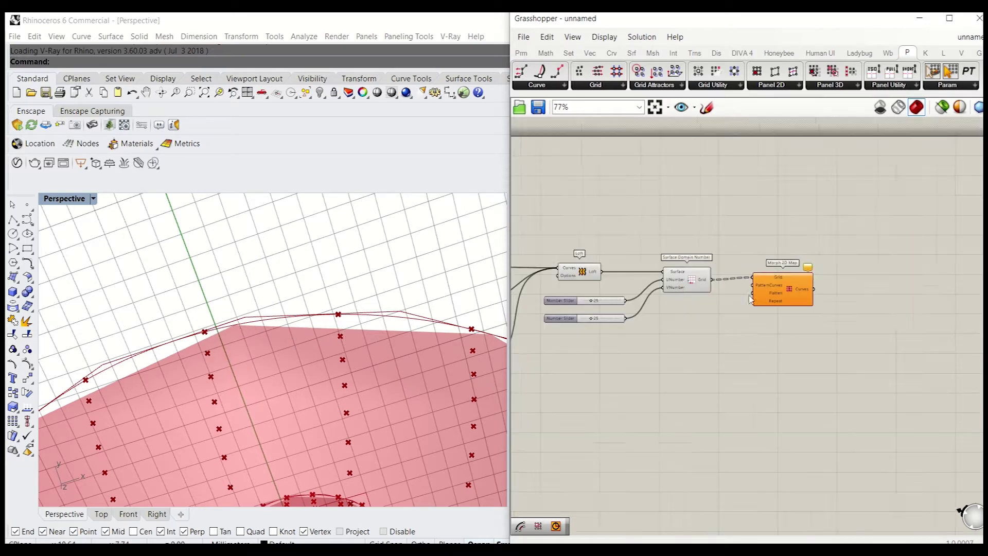
{"action": "double_click", "coordinate": [696, 245]}
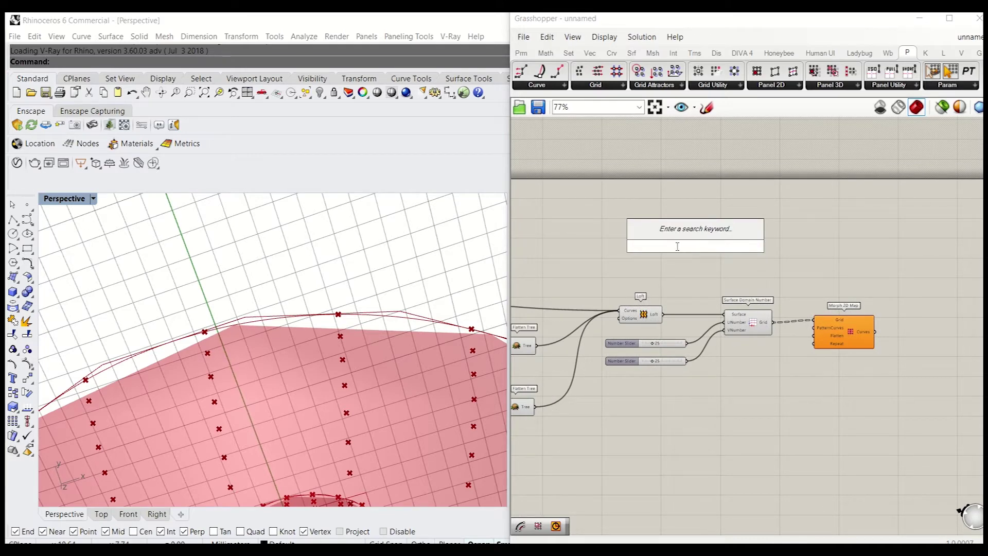
{"action": "type", "text": "cir"}
{"action": "key", "text": "Return"}
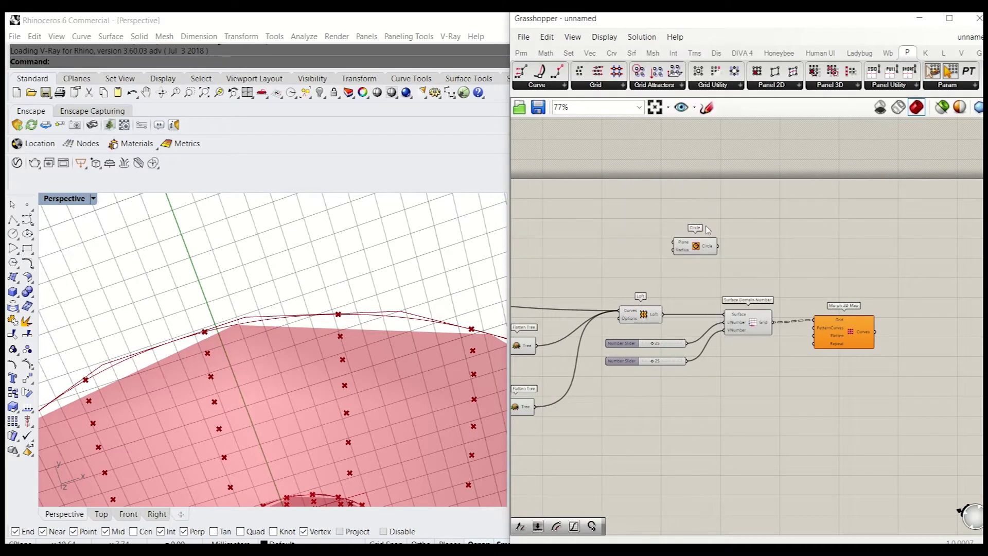
{"action": "scroll", "coordinate": [702, 222], "scroll_direction": "up", "scroll_amount": 3}
{"action": "left_click_drag", "start_coordinate": [721, 260], "coordinate": [877, 393]}
{"action": "right_click_drag", "start_coordinate": [852, 458], "coordinate": [792, 411]}
{"action": "left_click", "coordinate": [857, 362]}
{"action": "left_click", "coordinate": [763, 416]}
{"action": "scroll", "coordinate": [859, 360], "scroll_direction": "up", "scroll_amount": 4}
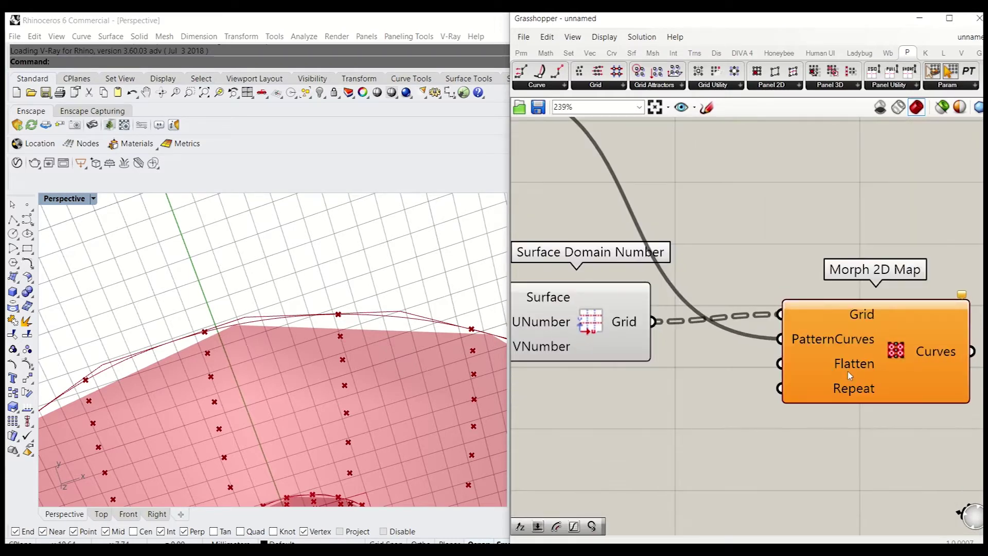
Add a Boolean Toggle set to False and connect it to Morph 2D Map's Flatten and Repeat inputs
{"action": "double_click", "coordinate": [647, 390]}
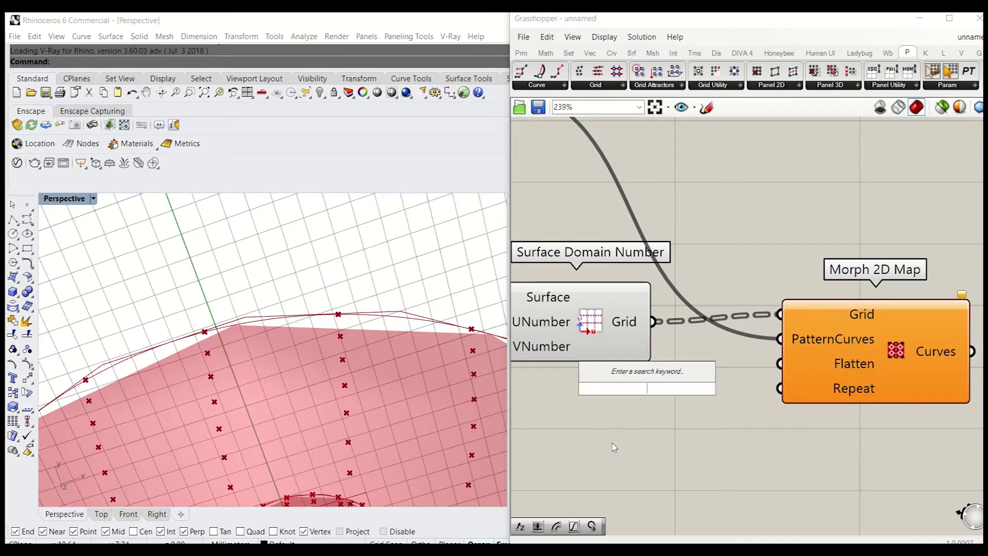
{"action": "type", "text": "boo"}
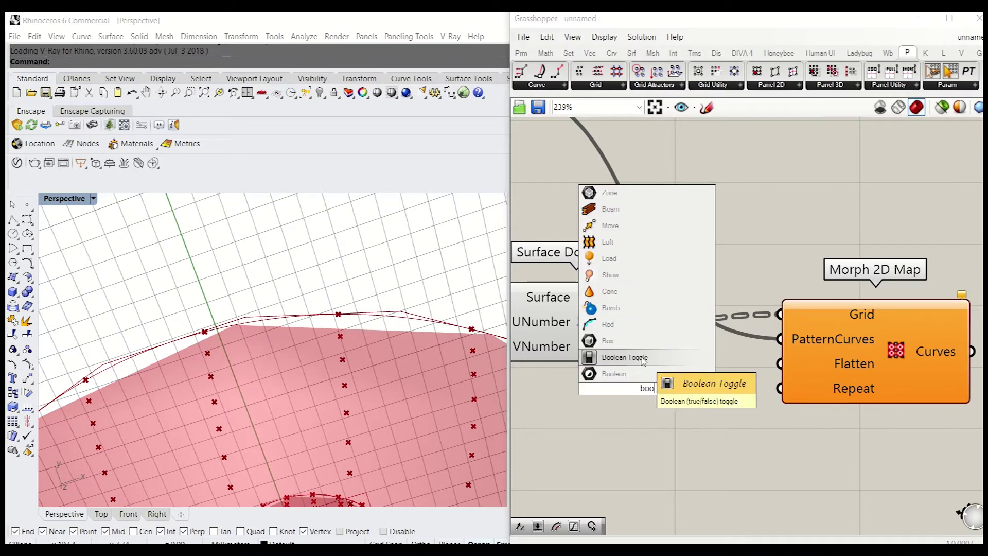
{"action": "left_click", "coordinate": [625, 357]}
{"action": "left_click_drag", "start_coordinate": [739, 388], "coordinate": [779, 388]}
Examine the circle pattern mapped onto the lofted surface, close up and from a distance
{"action": "scroll", "coordinate": [288, 383], "scroll_direction": "down", "scroll_amount": 3}
{"action": "right_click_drag", "start_coordinate": [289, 384], "coordinate": [263, 402]}
{"action": "scroll", "coordinate": [326, 371], "scroll_direction": "down", "scroll_amount": 6}
{"action": "scroll", "coordinate": [296, 337], "scroll_direction": "up", "scroll_amount": 5}
{"action": "scroll", "coordinate": [261, 403], "scroll_direction": "up", "scroll_amount": 4}
{"action": "scroll", "coordinate": [262, 404], "scroll_direction": "down", "scroll_amount": 8}
{"action": "scroll", "coordinate": [263, 406], "scroll_direction": "up", "scroll_amount": 6}
{"action": "scroll", "coordinate": [263, 402], "scroll_direction": "down", "scroll_amount": 8}
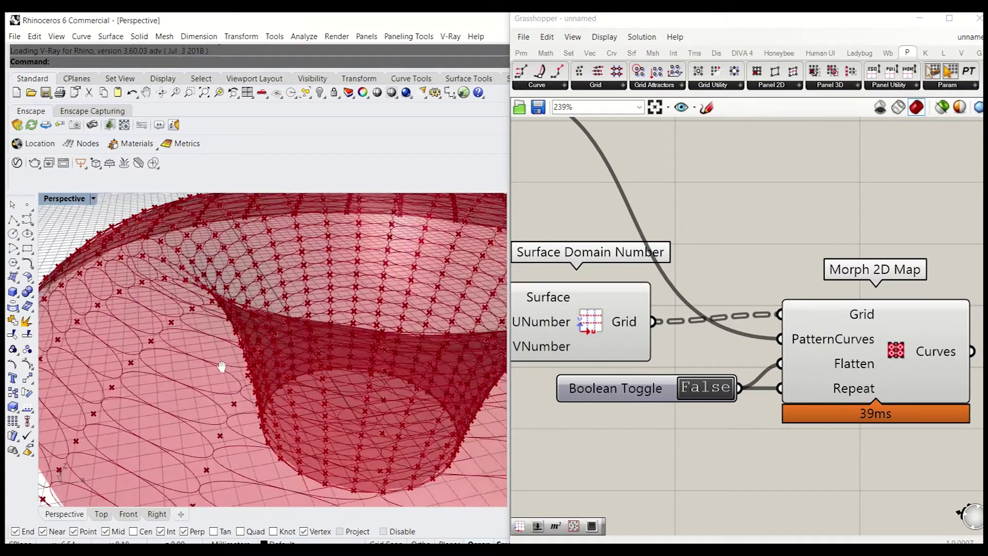
Move the Circle component nearer to Morph 2D Map, above the Surface Domain Number component
{"action": "scroll", "coordinate": [705, 166], "scroll_direction": "down", "scroll_amount": 2}
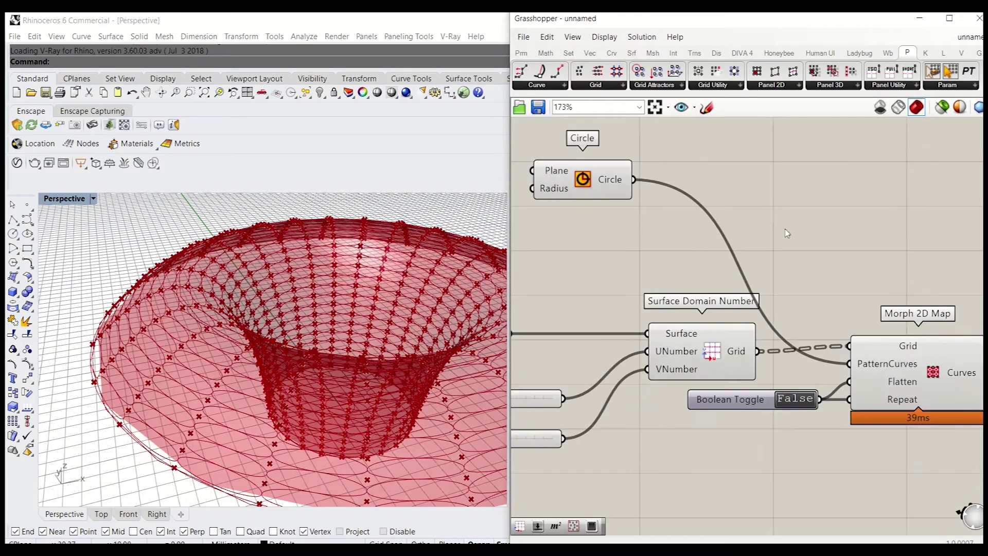
{"action": "left_click_drag", "start_coordinate": [602, 186], "coordinate": [751, 218]}
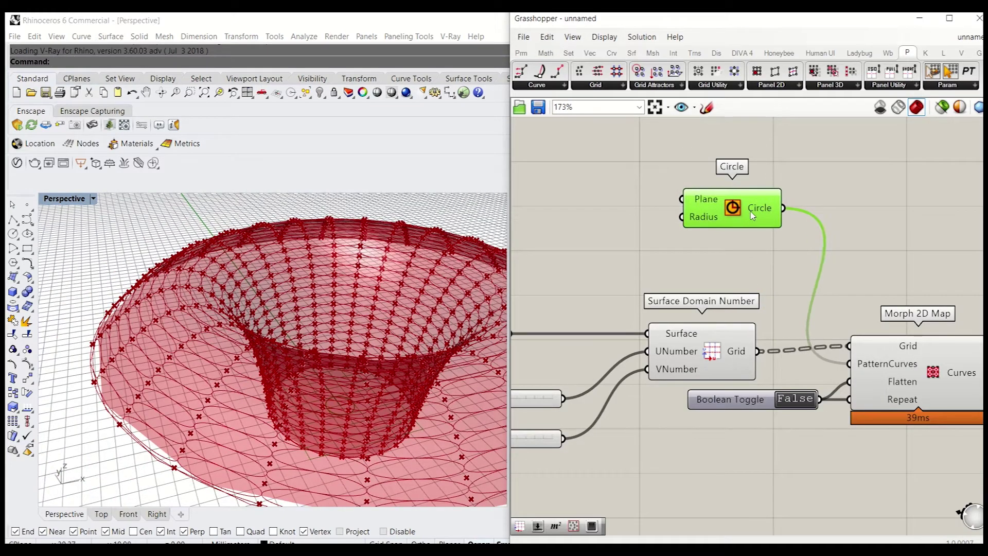
{"action": "right_click_drag", "start_coordinate": [760, 251], "coordinate": [684, 234]}
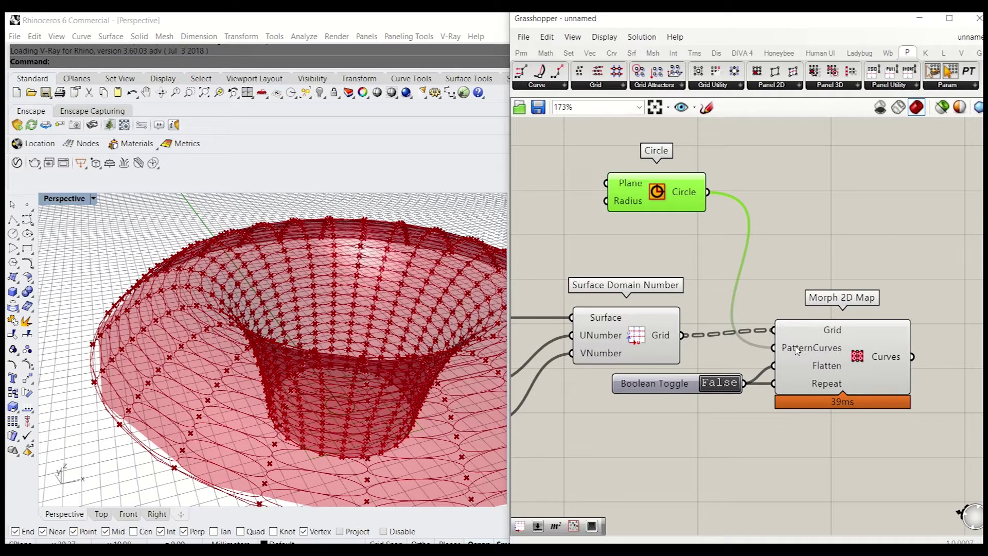
{"action": "double_click", "coordinate": [749, 180]}
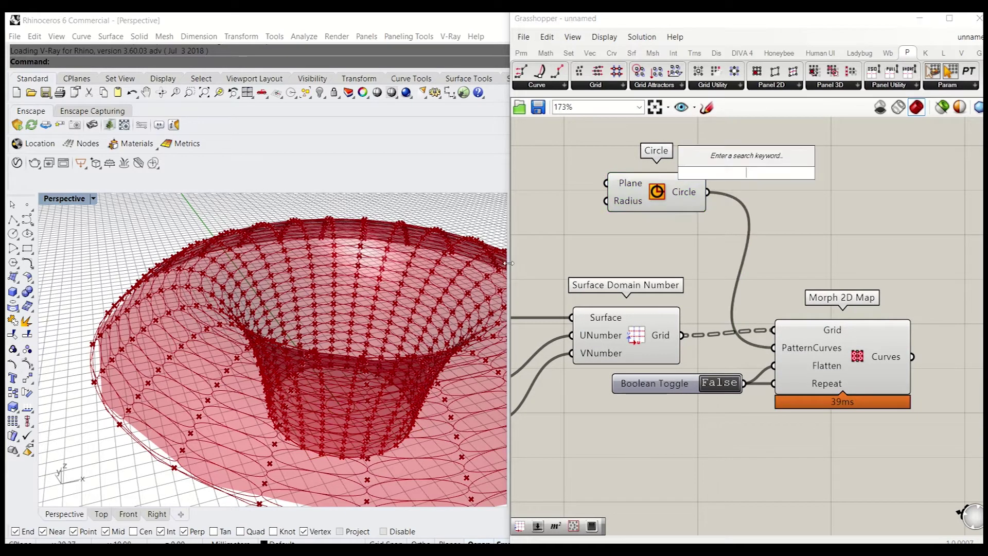
{"action": "right_click_drag", "start_coordinate": [213, 402], "coordinate": [280, 410]}
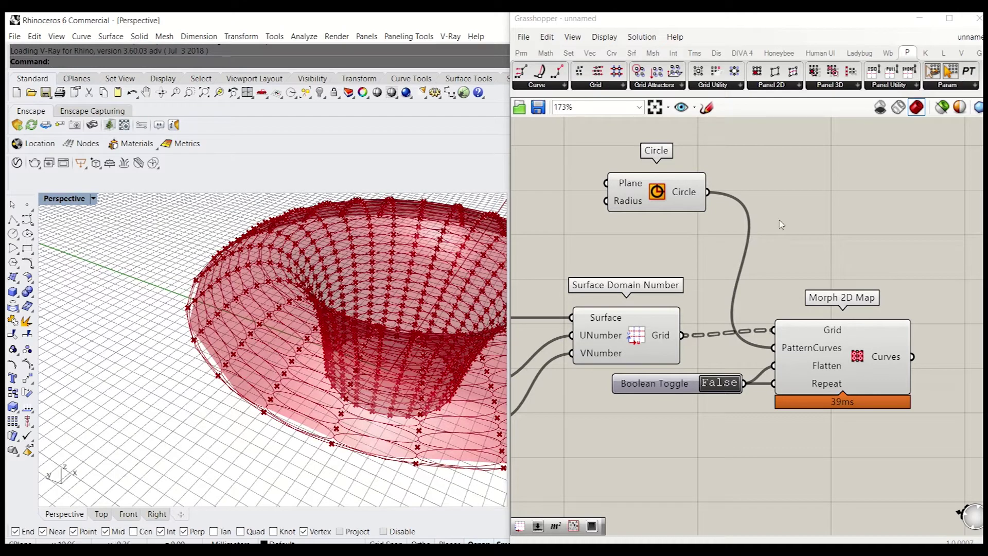
{"action": "double_click", "coordinate": [792, 186]}
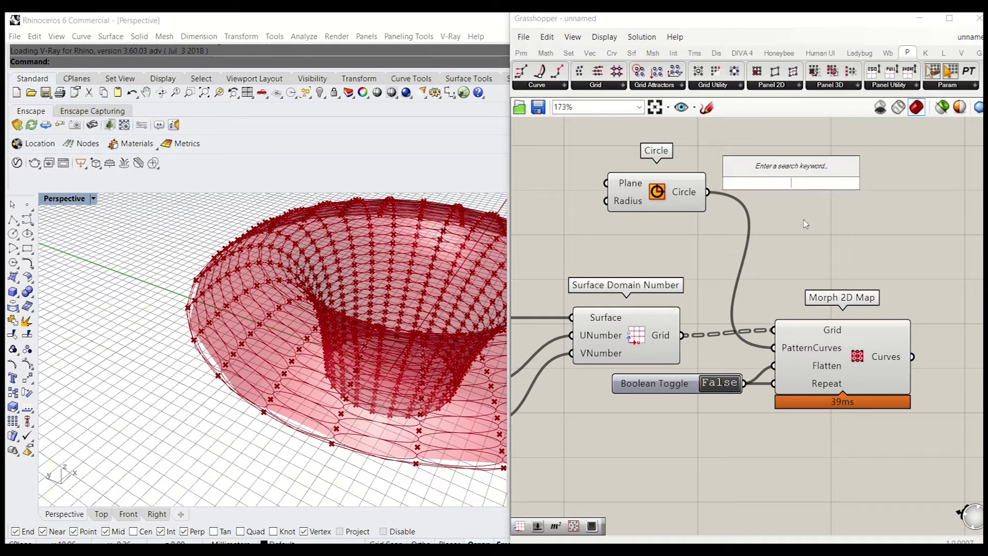
{"action": "type", "text": "poly"}
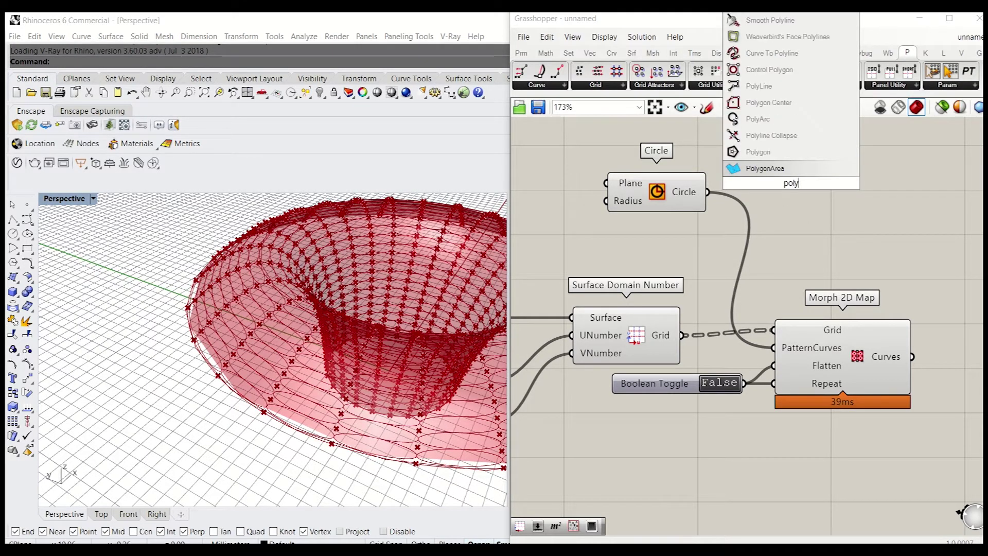
{"action": "left_click", "coordinate": [765, 146]}
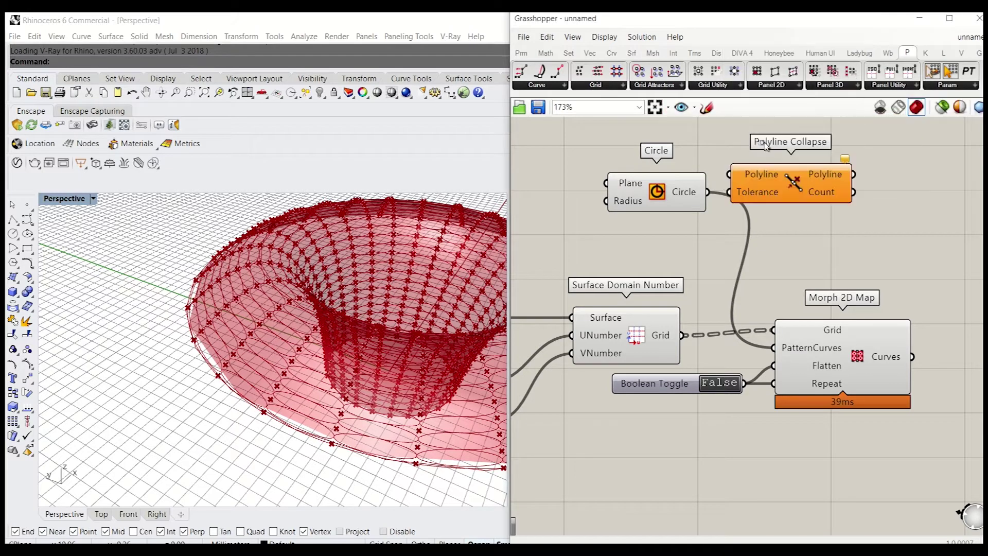
{"action": "key", "text": "ctrl+z"}
Add a Polygon component and connect its Polygon output to Morph 2D Map's PatternCurves input in place of the circle
{"action": "double_click", "coordinate": [776, 186]}
{"action": "type", "text": "poly"}
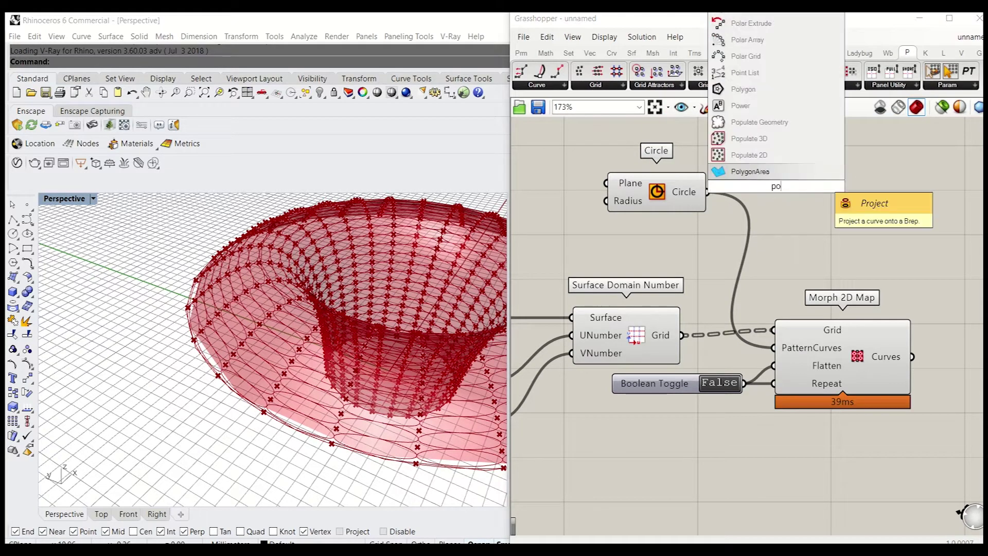
{"action": "left_click", "coordinate": [804, 155]}
{"action": "left_click_drag", "start_coordinate": [843, 168], "coordinate": [773, 348]}
{"action": "scroll", "coordinate": [290, 409], "scroll_direction": "up", "scroll_amount": 4}
{"action": "right_click_drag", "start_coordinate": [290, 409], "coordinate": [261, 402]}
{"action": "right_click_drag", "start_coordinate": [237, 365], "coordinate": [207, 349], "text": "shift"}
{"action": "scroll", "coordinate": [232, 353], "scroll_direction": "down", "scroll_amount": 2}
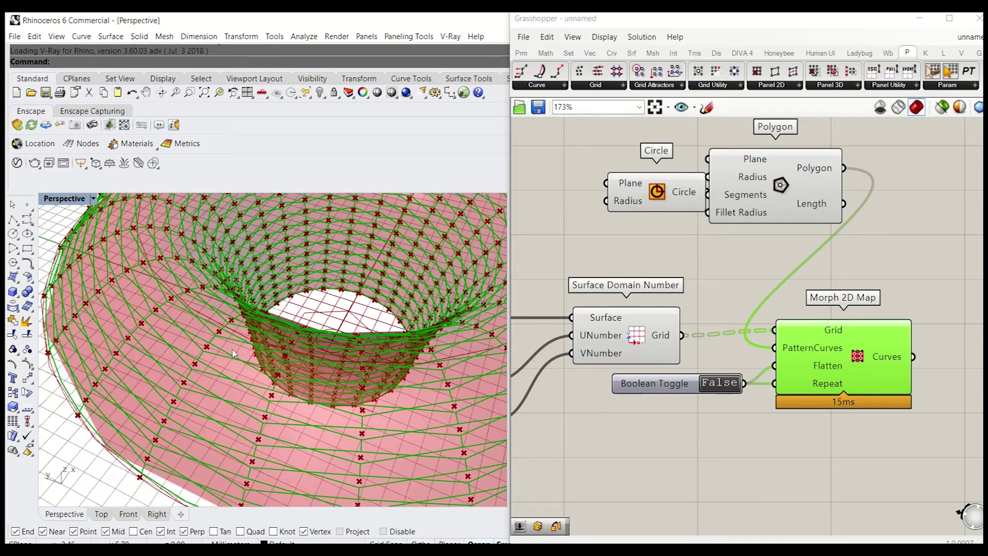
Delete the Circle, Polygon, Boolean Toggle and Morph 2D Map components, keeping Surface Domain Number
{"action": "left_click_drag", "start_coordinate": [852, 240], "coordinate": [572, 127]}
{"action": "right_click", "coordinate": [725, 242]}
{"action": "left_click", "coordinate": [699, 236]}
{"action": "left_click_drag", "start_coordinate": [774, 245], "coordinate": [611, 156]}
{"action": "key", "text": "Delete"}
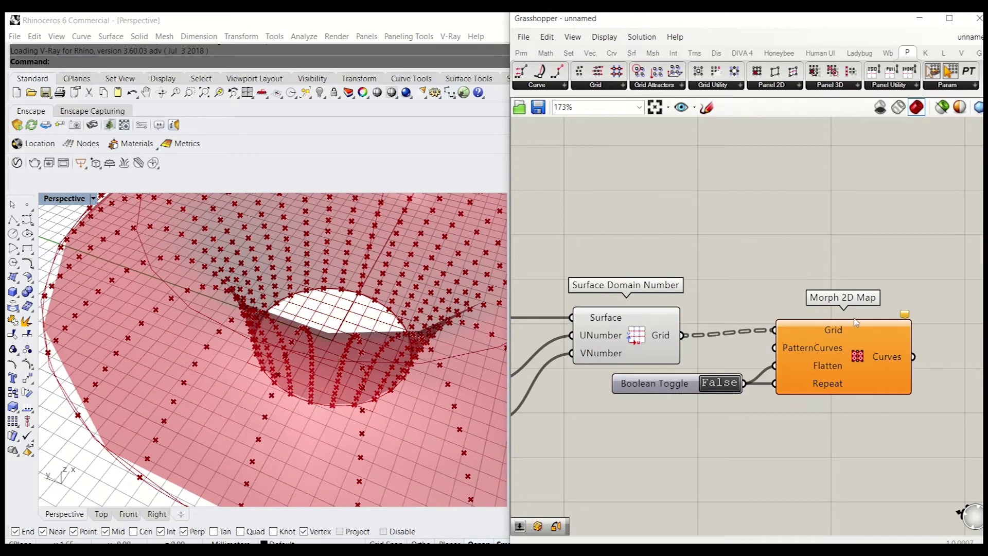
{"action": "left_click", "coordinate": [841, 359]}
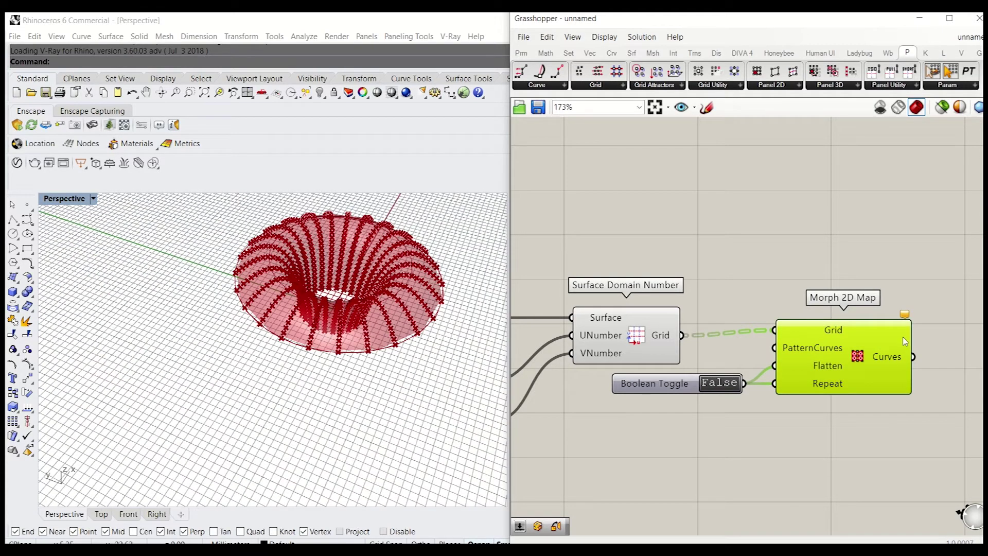
{"action": "key", "text": "Delete"}
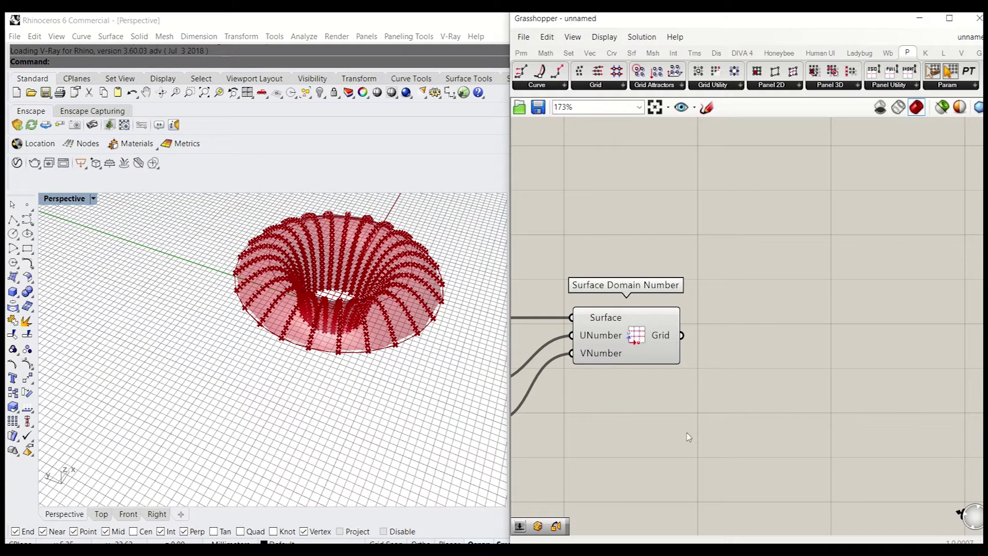
Add a Morph 3D Map component from Panel 3D beside Surface Domain Number
{"action": "left_click", "coordinate": [839, 90]}
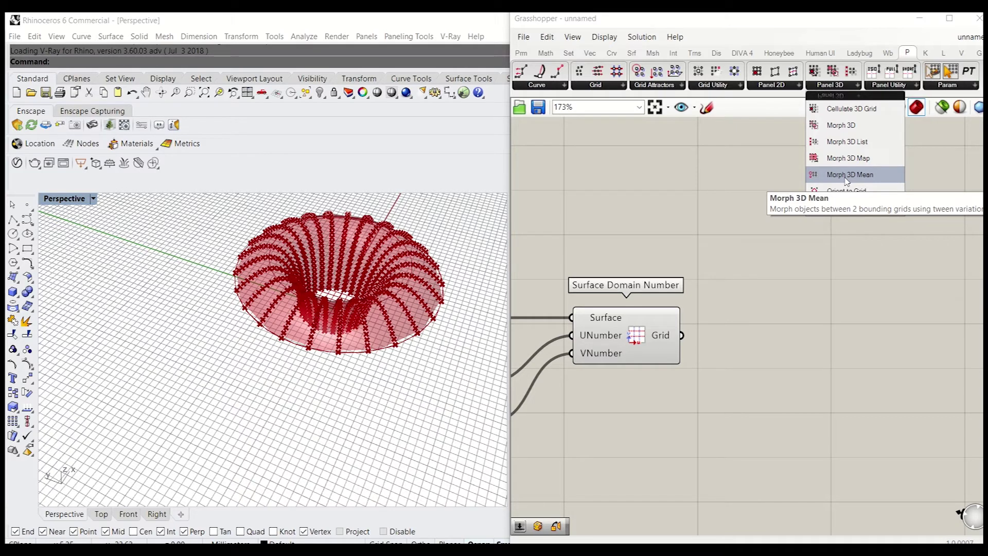
{"action": "left_click", "coordinate": [845, 160]}
{"action": "left_click", "coordinate": [843, 314]}
{"action": "left_click_drag", "start_coordinate": [810, 247], "coordinate": [829, 344]}
{"action": "right_click_drag", "start_coordinate": [829, 344], "coordinate": [795, 269]}
{"action": "left_click_drag", "start_coordinate": [854, 296], "coordinate": [813, 269]}
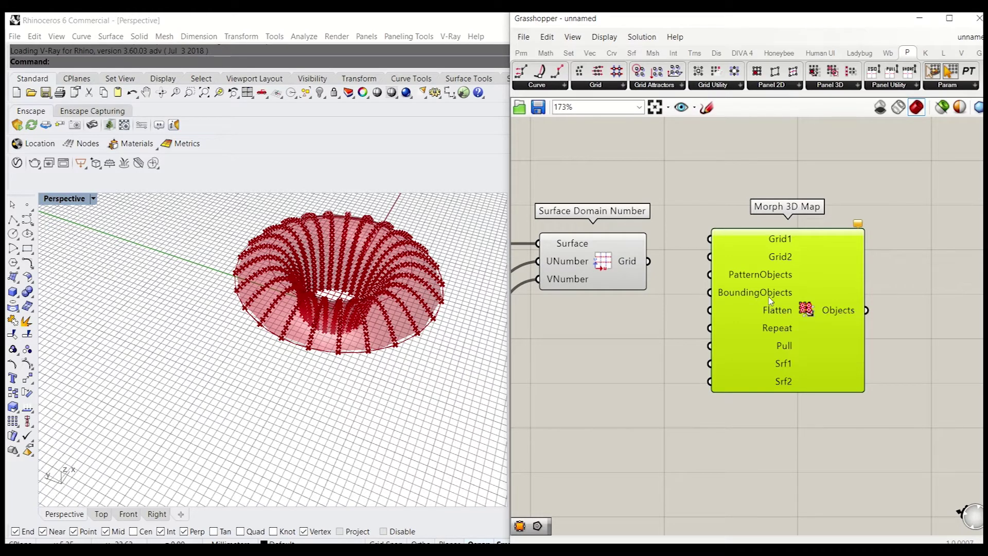
Move Morph 3D Map farther away from Surface Domain Number to make room between the two components
{"action": "mouse_move", "coordinate": [772, 319]}
{"action": "right_click_drag", "start_coordinate": [718, 345], "coordinate": [780, 361]}
{"action": "left_click_drag", "start_coordinate": [833, 342], "coordinate": [844, 372]}
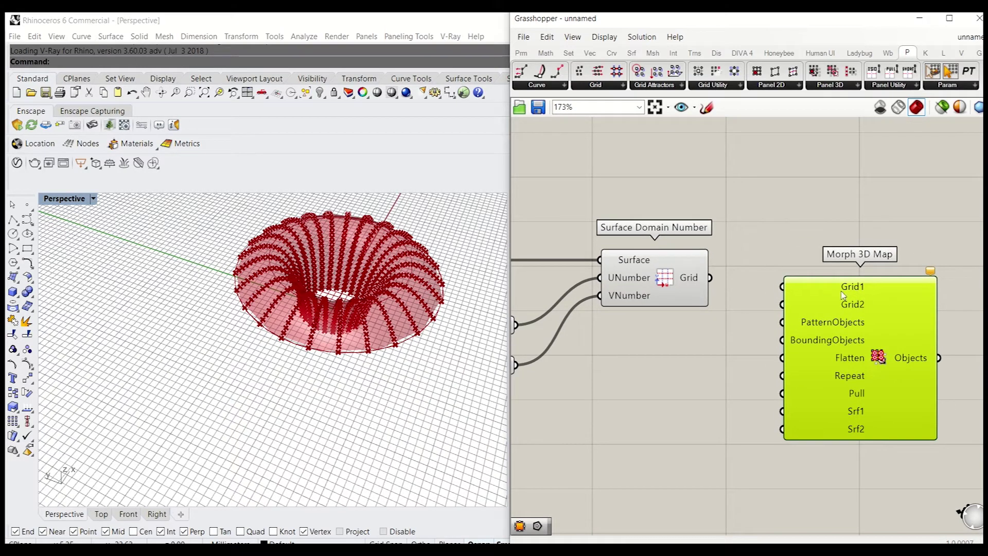
{"action": "left_click", "coordinate": [631, 385]}
{"action": "scroll", "coordinate": [721, 358], "scroll_direction": "down", "scroll_amount": 4}
{"action": "left_click_drag", "start_coordinate": [808, 306], "coordinate": [868, 297]}
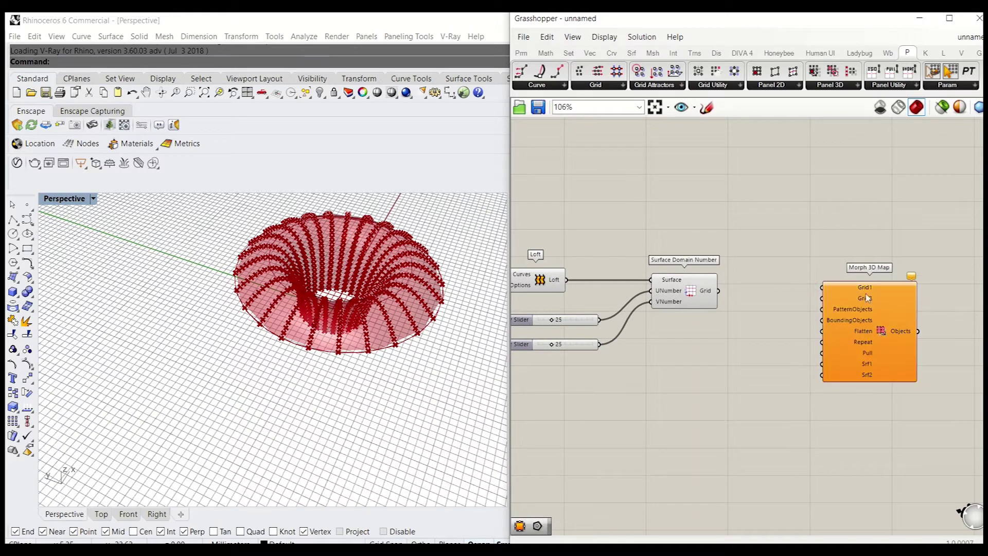
Examine Surface Domain Number's grid points on the lofted surface, close up and from the side
{"action": "left_click", "coordinate": [688, 299]}
{"action": "scroll", "coordinate": [697, 299], "scroll_direction": "up", "scroll_amount": 3}
{"action": "scroll", "coordinate": [491, 329], "scroll_direction": "up", "scroll_amount": 5}
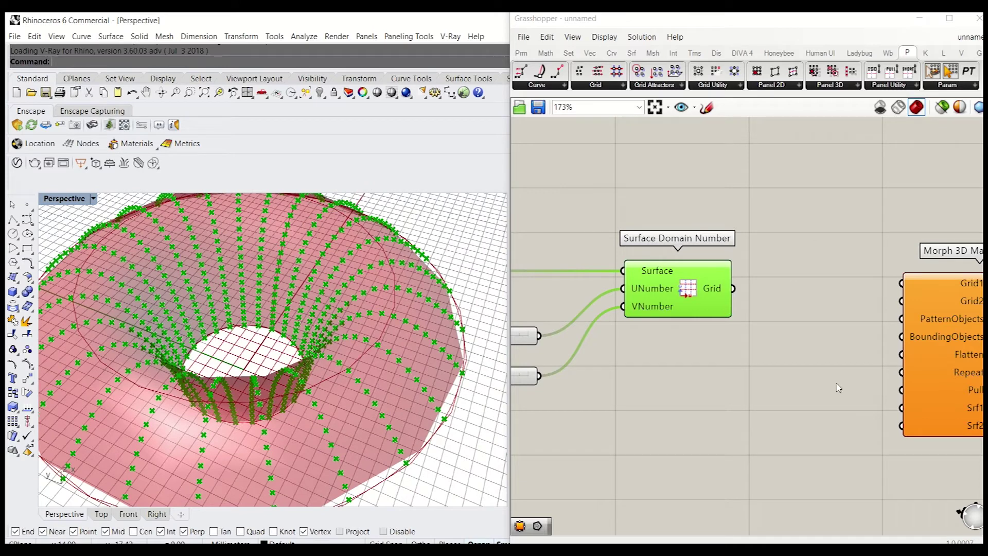
{"action": "right_click_drag", "start_coordinate": [817, 365], "coordinate": [824, 363]}
{"action": "right_click_drag", "start_coordinate": [342, 412], "coordinate": [339, 369]}
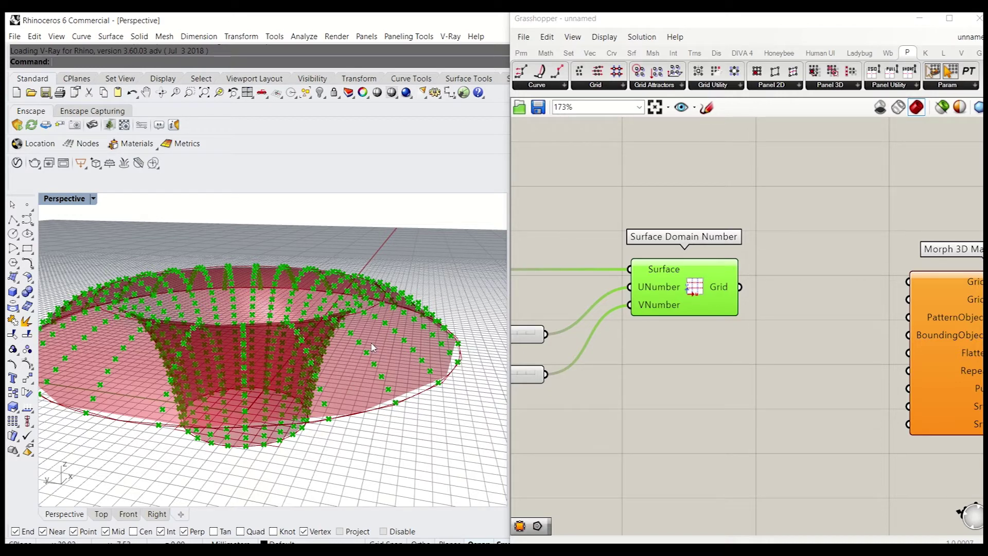
{"action": "double_click", "coordinate": [710, 361]}
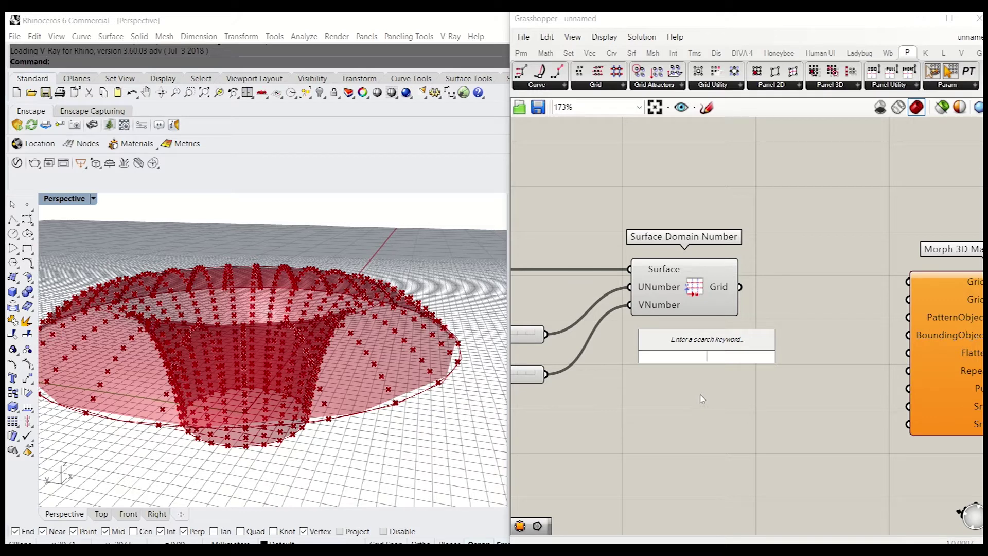
{"action": "scroll", "coordinate": [698, 422], "scroll_direction": "down", "scroll_amount": 5}
{"action": "right_click_drag", "start_coordinate": [705, 424], "coordinate": [905, 363]}
{"action": "right_click_drag", "start_coordinate": [705, 403], "coordinate": [628, 352]}
{"action": "scroll", "coordinate": [751, 314], "scroll_direction": "up", "scroll_amount": 3}
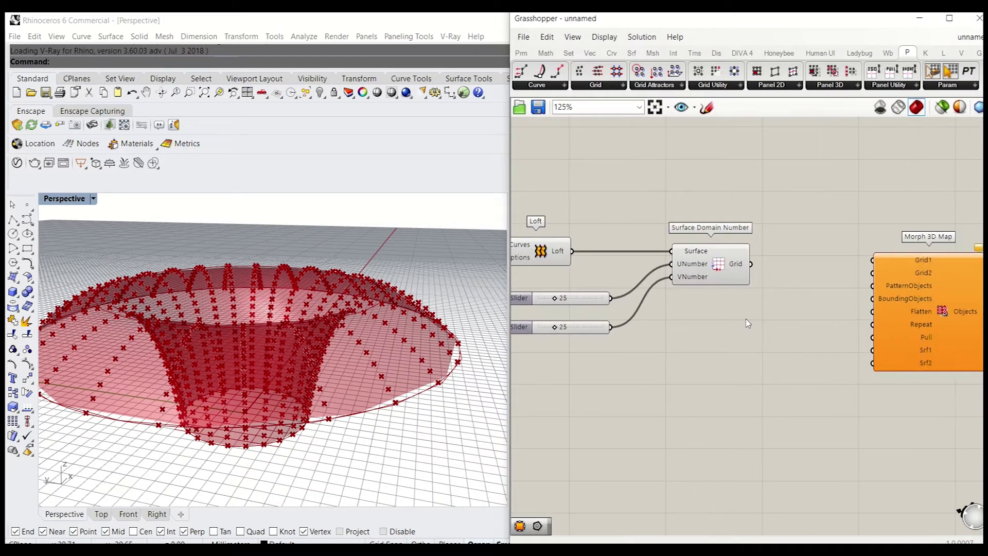
Add a Move component just below Surface Domain Number
{"action": "double_click", "coordinate": [747, 324]}
{"action": "type", "text": "move"}
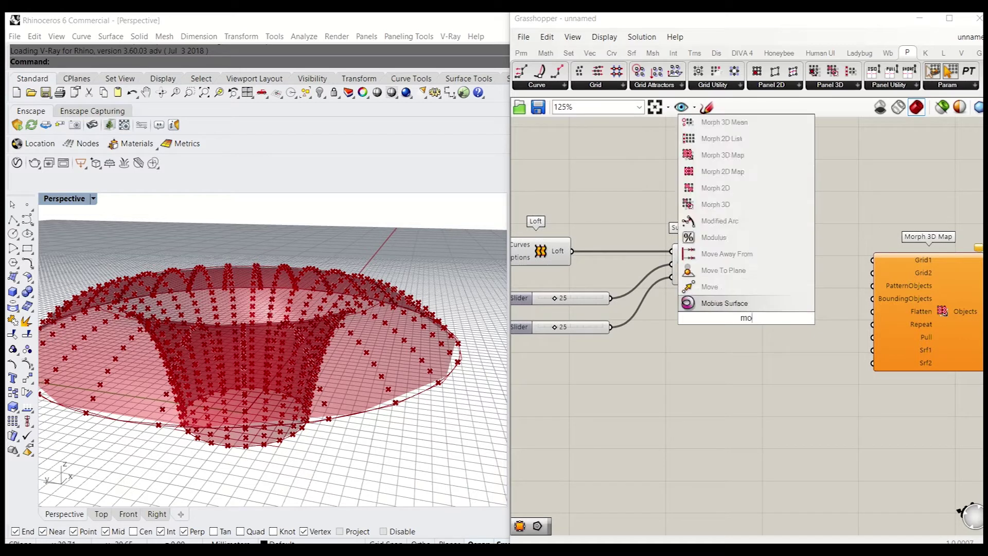
{"action": "key", "text": "Return"}
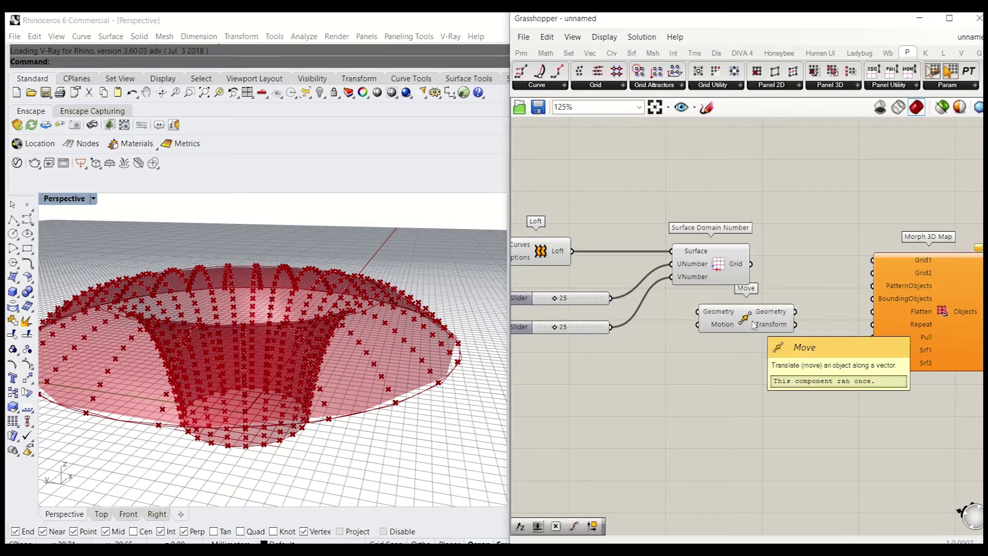
Add a Unit Z component below Surface Domain Number and delete the Move component
{"action": "double_click", "coordinate": [723, 352]}
{"action": "type", "text": "z"}
{"action": "left_click", "coordinate": [727, 337]}
{"action": "left_click", "coordinate": [757, 308]}
{"action": "left_click", "coordinate": [773, 384]}
Add an Addition component and connect Surface Domain Number's Grid to input A and the Unit Z vector to input B
{"action": "double_click", "coordinate": [756, 387]}
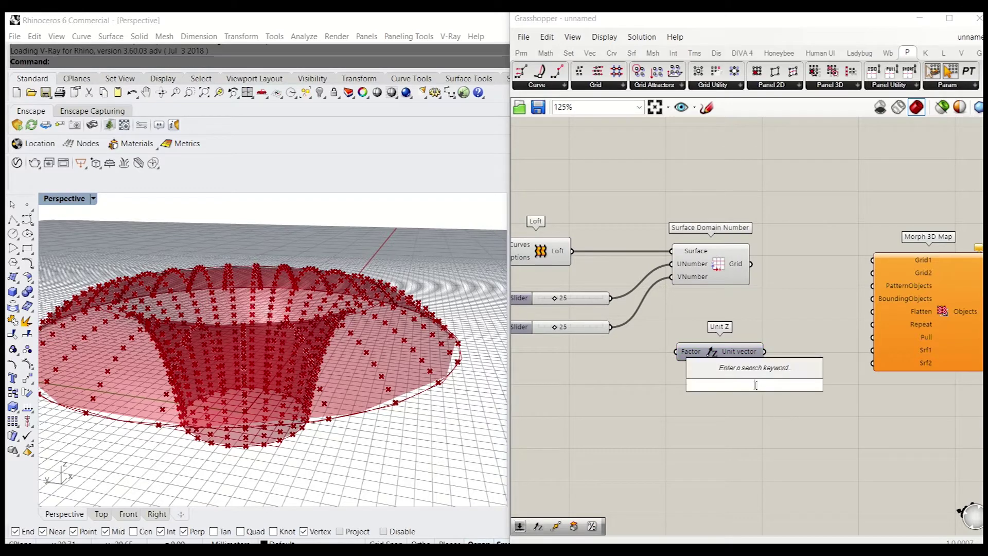
{"action": "type", "text": "ad"}
{"action": "left_click", "coordinate": [721, 304]}
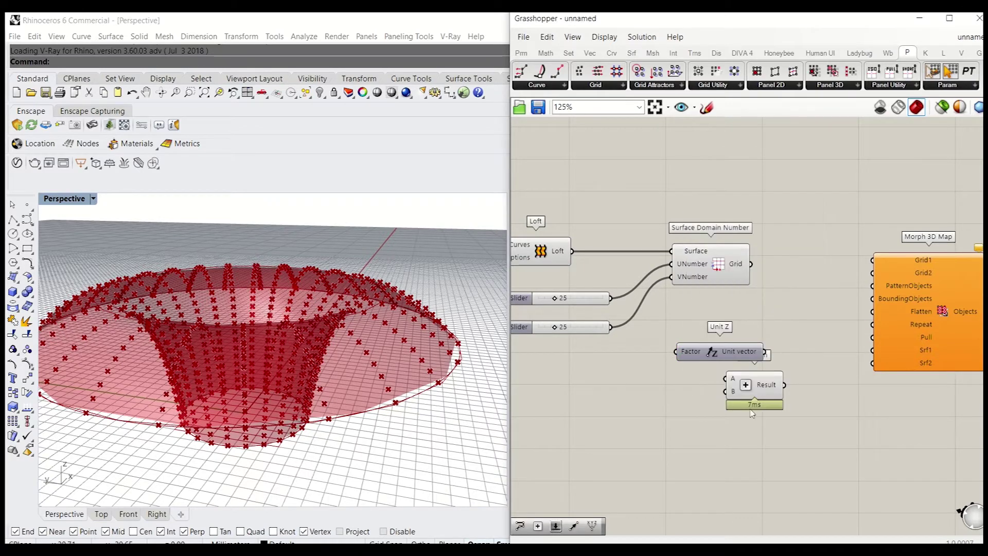
{"action": "left_click_drag", "start_coordinate": [761, 381], "coordinate": [787, 299]}
{"action": "mouse_move", "coordinate": [751, 264]}
{"action": "left_mouse_down"}
{"action": "mouse_move", "coordinate": [766, 284]}
{"action": "mouse_move", "coordinate": [764, 351]}
{"action": "left_mouse_up"}
Move Addition and Unit Z lower on the canvas, lining up Unit Z beside Addition's B input
{"action": "left_click", "coordinate": [723, 412]}
{"action": "left_click", "coordinate": [797, 292]}
{"action": "left_click_drag", "start_coordinate": [795, 382], "coordinate": [766, 426]}
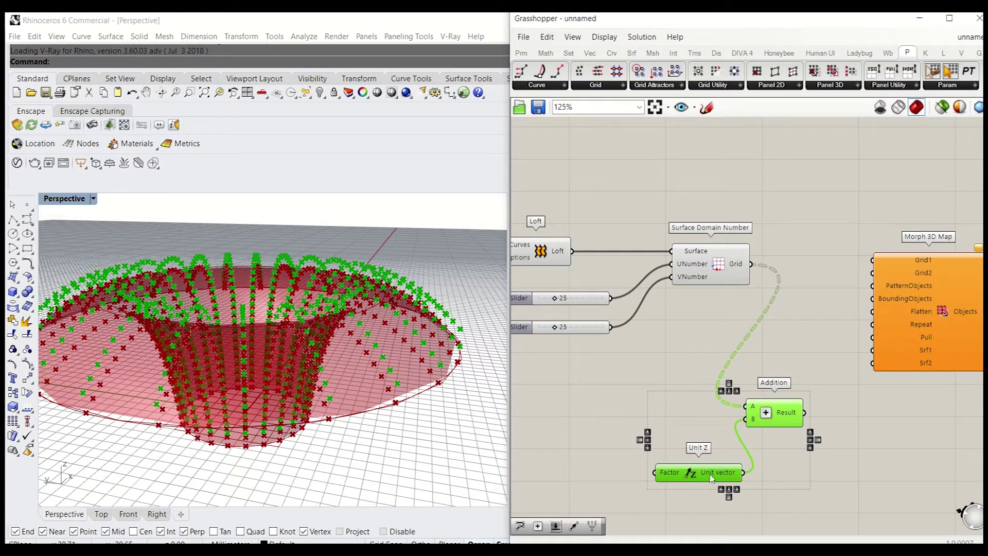
{"action": "left_click", "coordinate": [702, 486]}
{"action": "left_click_drag", "start_coordinate": [709, 476], "coordinate": [685, 424]}
{"action": "left_click", "coordinate": [726, 455]}
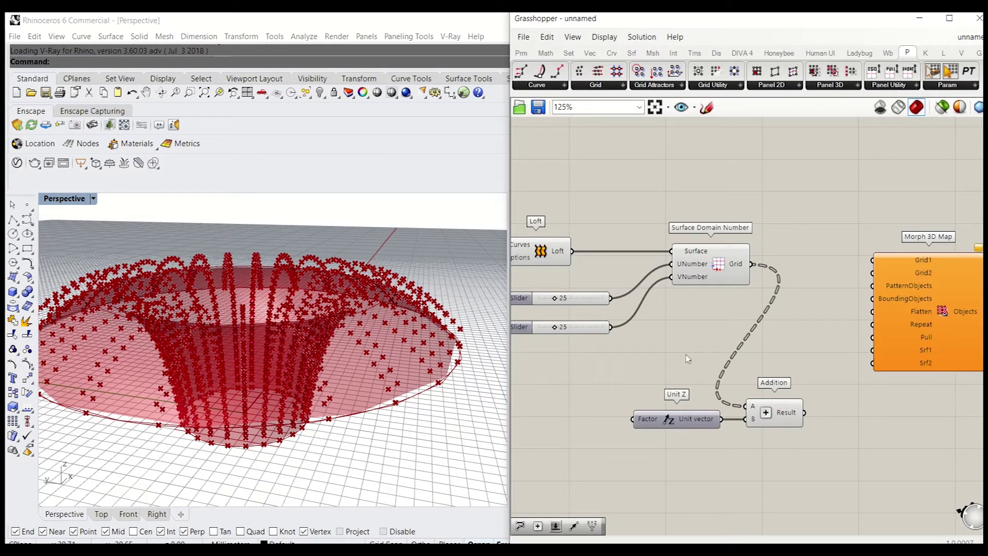
Add a Number Slider set to 0.5 and connect it to Unit Z's Factor input
{"action": "double_click", "coordinate": [623, 421]}
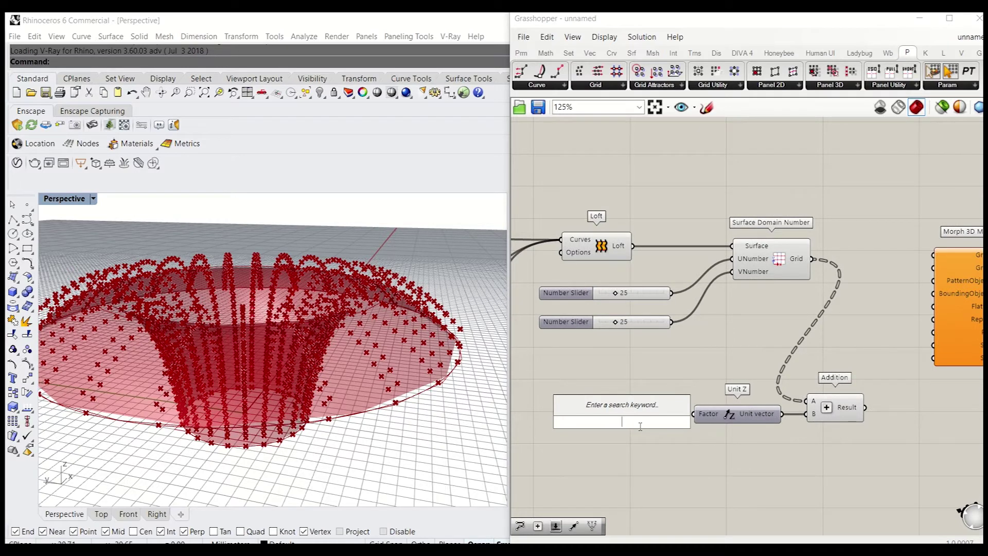
{"action": "type", "text": "0.5"}
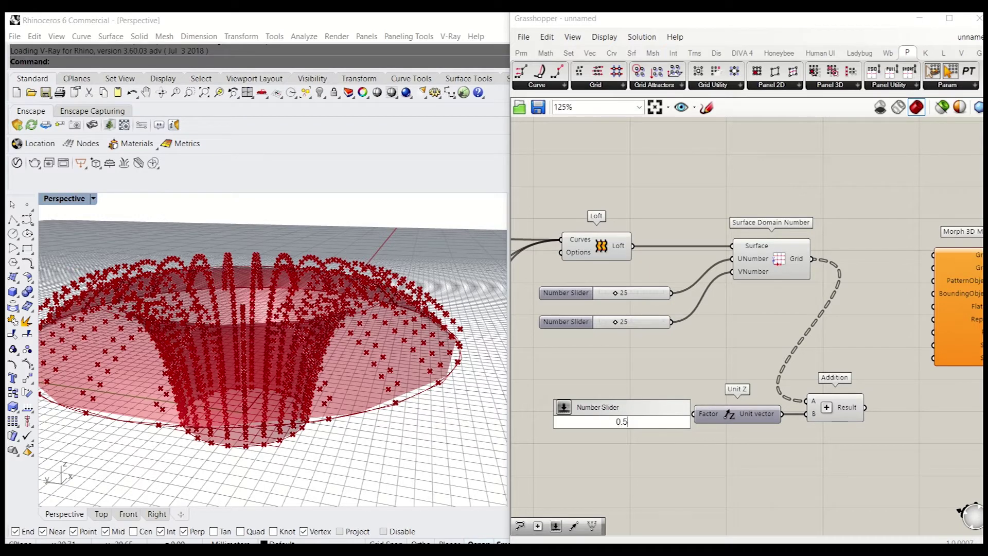
{"action": "key", "text": "Return"}
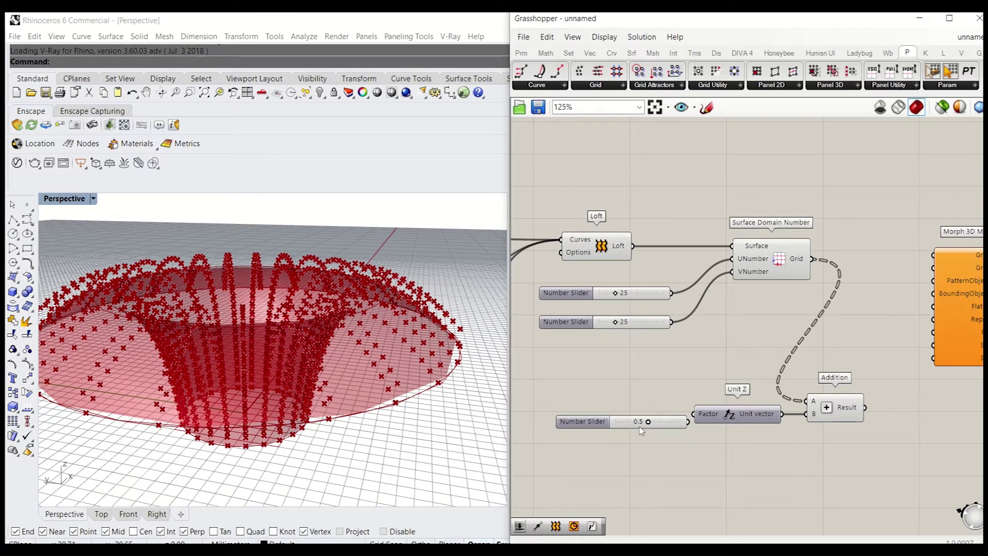
{"action": "mouse_move", "coordinate": [675, 421]}
{"action": "left_mouse_down"}
{"action": "mouse_move", "coordinate": [652, 412]}
{"action": "mouse_move", "coordinate": [693, 413]}
{"action": "left_mouse_up"}
{"action": "right_click_drag", "start_coordinate": [778, 440], "coordinate": [694, 442]}
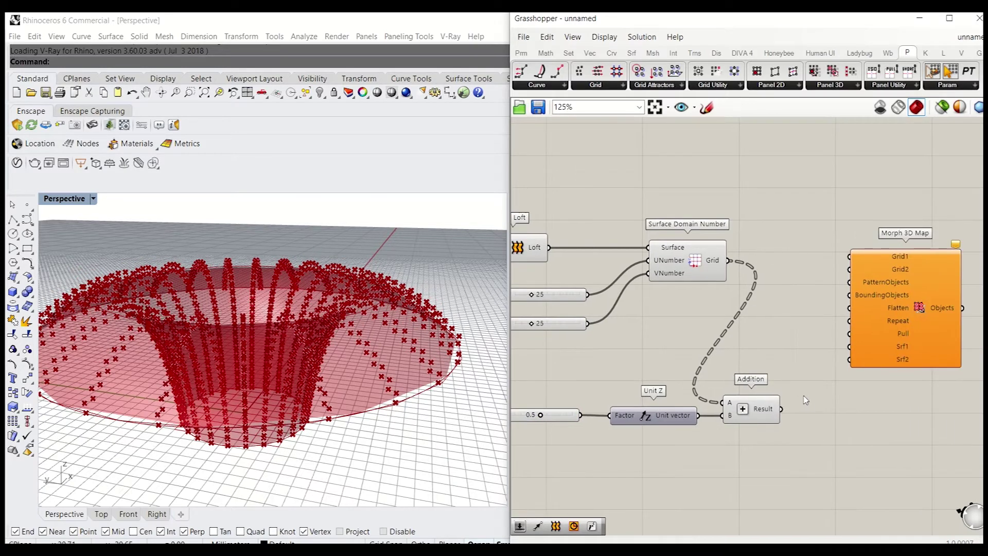
Compare the original and raised grids, and connect Surface Domain Number's Grid to Morph 3D Map's Grid1 and Addition's Result to Grid2
{"action": "left_click", "coordinate": [699, 252]}
{"action": "left_click", "coordinate": [751, 439]}
{"action": "scroll", "coordinate": [435, 350], "scroll_direction": "up", "scroll_amount": 2}
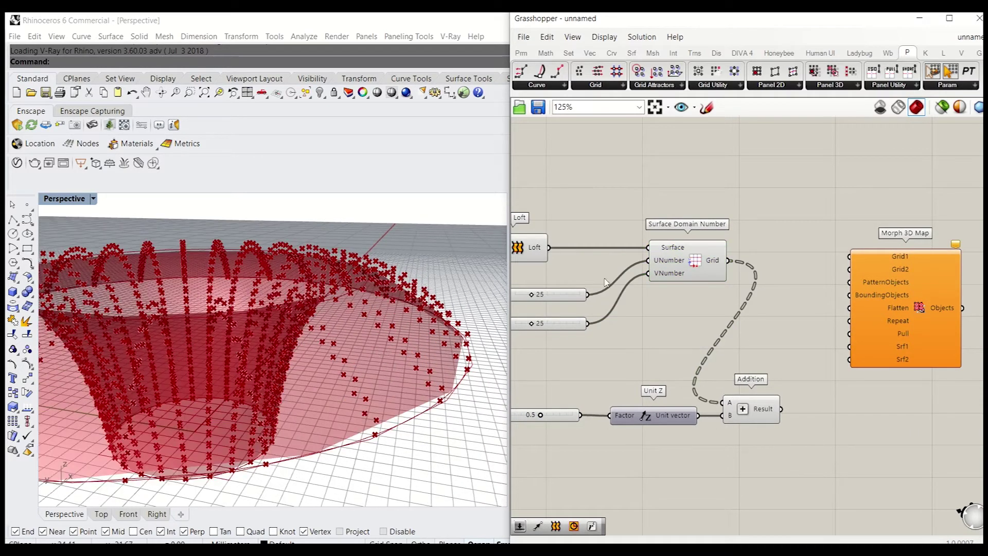
{"action": "left_click", "coordinate": [692, 255]}
{"action": "left_click", "coordinate": [750, 414]}
{"action": "right_click_drag", "start_coordinate": [314, 393], "coordinate": [299, 347]}
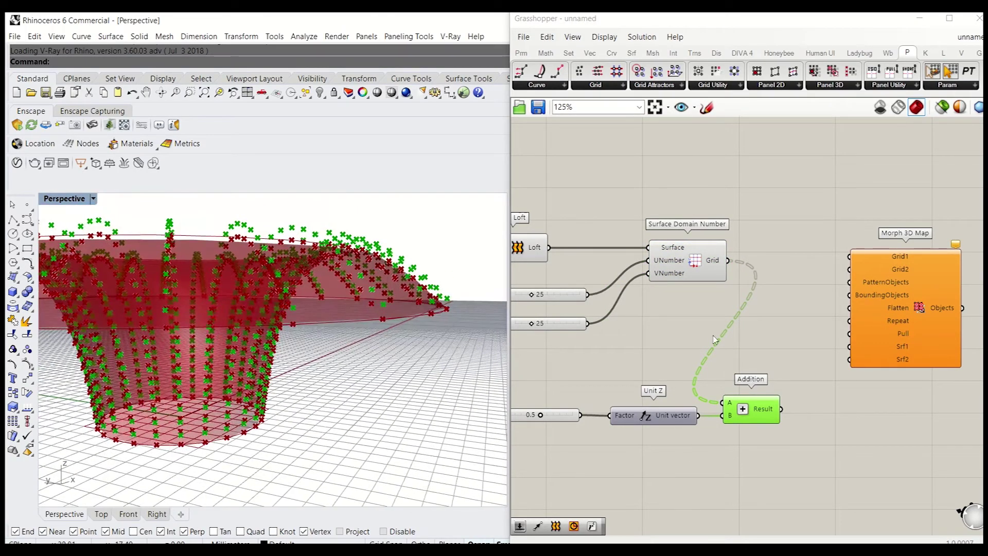
{"action": "left_click", "coordinate": [725, 287]}
{"action": "left_click_drag", "start_coordinate": [727, 260], "coordinate": [848, 259]}
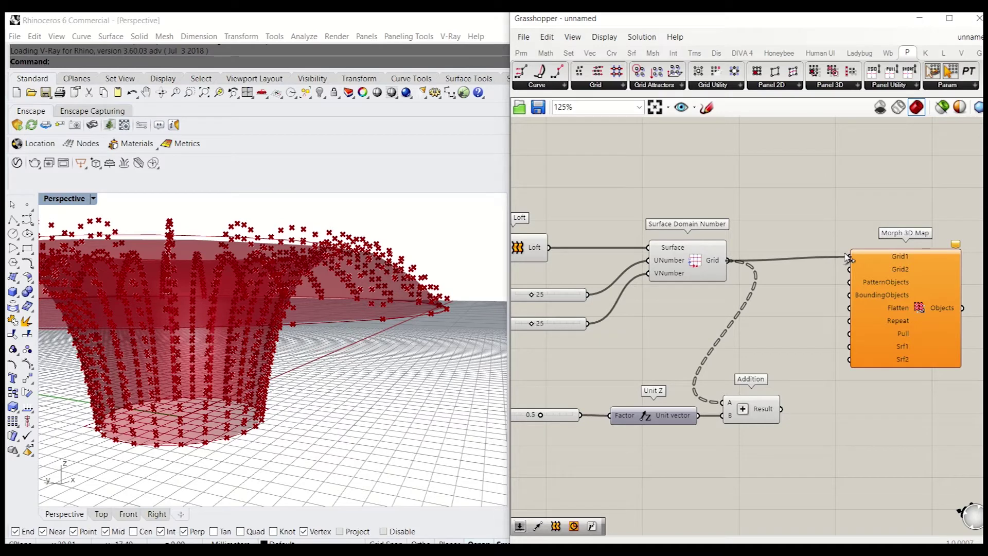
{"action": "mouse_move", "coordinate": [781, 409]}
{"action": "left_mouse_down"}
{"action": "mouse_move", "coordinate": [823, 315]}
{"action": "mouse_move", "coordinate": [858, 270]}
{"action": "left_mouse_up"}
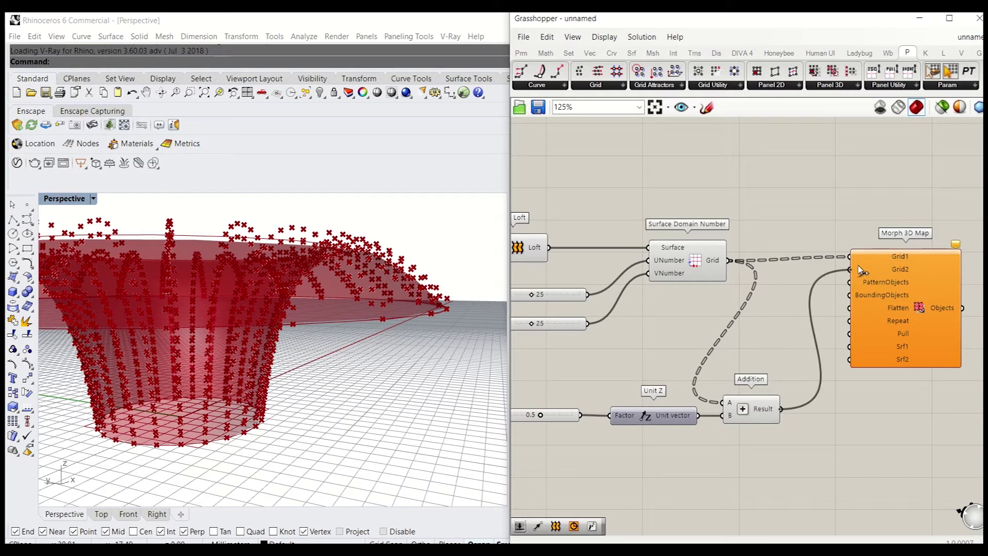
Examine the Tessellated Roof Structure definition from its polygon and offset curves onward, and the grid points from above
{"action": "left_click", "coordinate": [875, 309]}
{"action": "right_click_drag", "start_coordinate": [890, 317], "coordinate": [850, 348]}
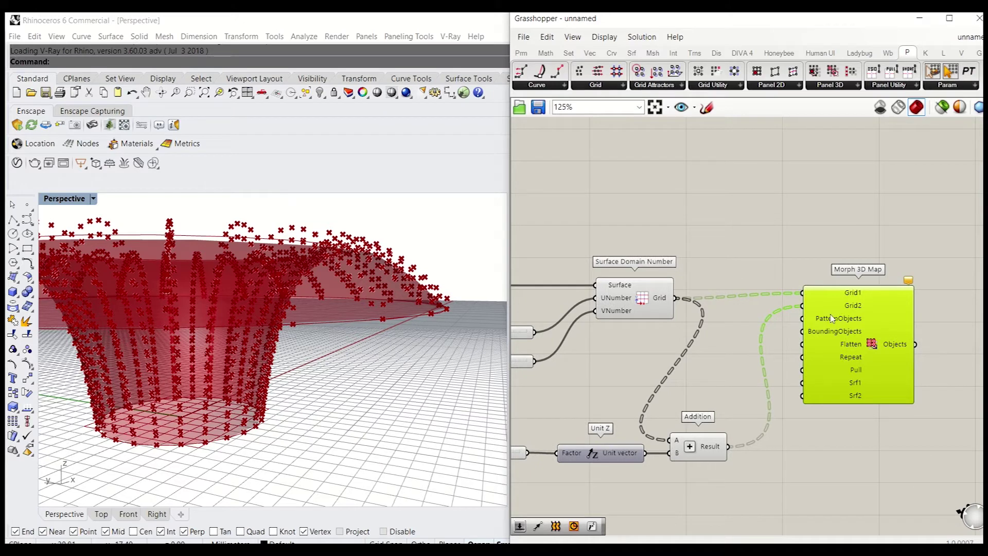
{"action": "scroll", "coordinate": [854, 331], "scroll_direction": "down", "scroll_amount": 1}
{"action": "right_click_drag", "start_coordinate": [723, 233], "coordinate": [777, 306]}
{"action": "scroll", "coordinate": [775, 304], "scroll_direction": "down", "scroll_amount": 3}
{"action": "right_click_drag", "start_coordinate": [695, 299], "coordinate": [886, 291]}
{"action": "scroll", "coordinate": [608, 286], "scroll_direction": "up", "scroll_amount": 2}
{"action": "right_click_drag", "start_coordinate": [622, 277], "coordinate": [641, 290]}
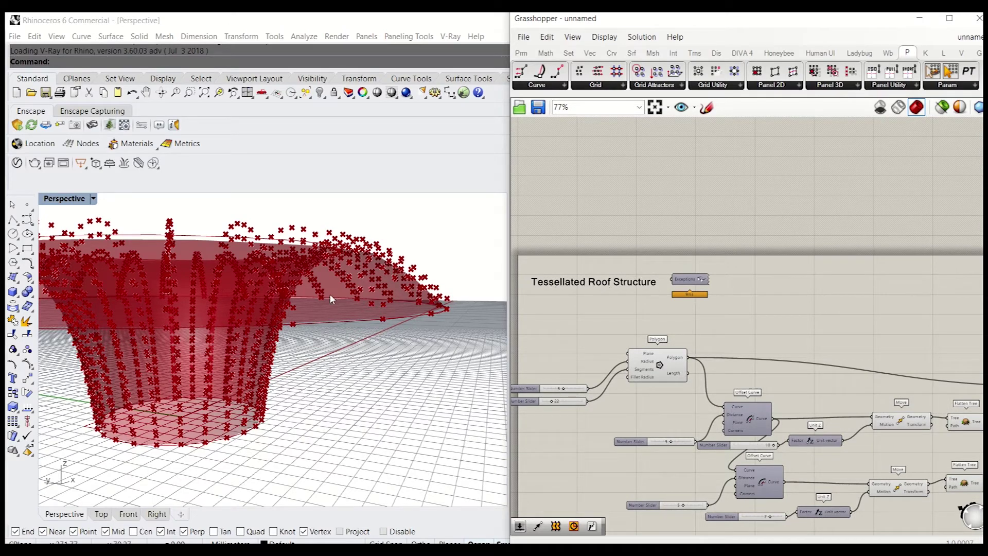
{"action": "right_click_drag", "start_coordinate": [329, 298], "coordinate": [306, 366]}
{"action": "scroll", "coordinate": [289, 303], "scroll_direction": "down", "scroll_amount": 5}
{"action": "scroll", "coordinate": [225, 280], "scroll_direction": "up", "scroll_amount": 5}
{"action": "right_click_drag", "start_coordinate": [225, 280], "coordinate": [192, 295]}
{"action": "scroll", "coordinate": [817, 351], "scroll_direction": "down", "scroll_amount": 2}
{"action": "right_click_drag", "start_coordinate": [817, 351], "coordinate": [607, 257]}
{"action": "scroll", "coordinate": [933, 303], "scroll_direction": "up", "scroll_amount": 1}
{"action": "right_click_drag", "start_coordinate": [933, 304], "coordinate": [732, 312]}
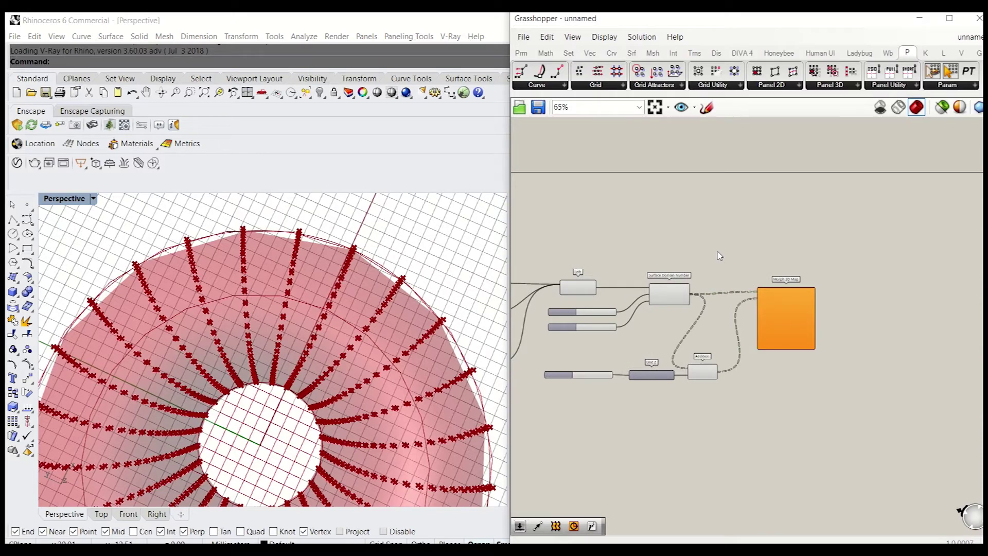
Try a Generate Borders component fed by Surface Domain Number's Grid, and delete it again
{"action": "double_click", "coordinate": [717, 251]}
{"action": "left_click", "coordinate": [771, 88]}
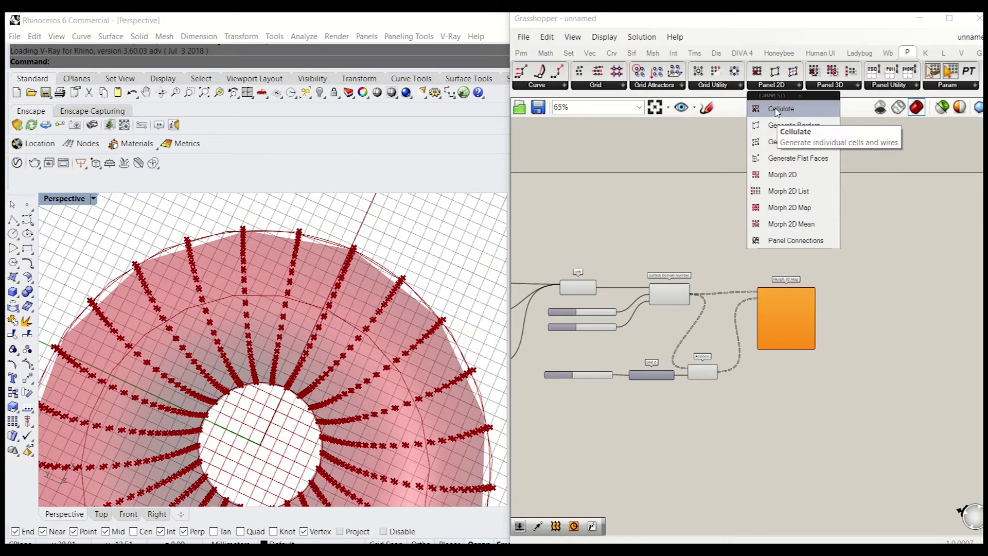
{"action": "scroll", "coordinate": [729, 251], "scroll_direction": "up", "scroll_amount": 4}
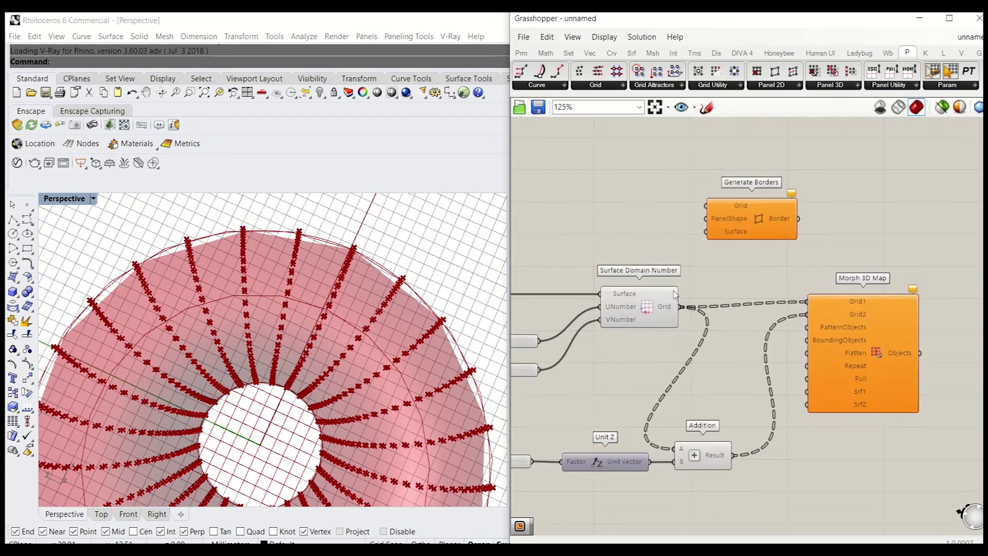
{"action": "left_click_drag", "start_coordinate": [682, 307], "coordinate": [711, 205]}
{"action": "left_click", "coordinate": [726, 248]}
{"action": "left_click", "coordinate": [780, 226]}
{"action": "key", "text": "Delete"}
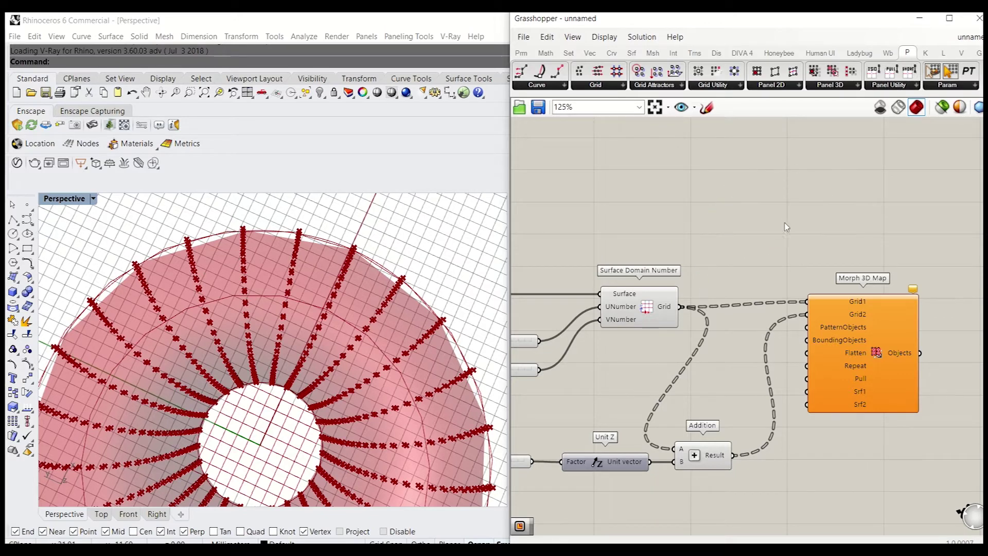
Add a Cellulate component above Surface Domain Number and connect the Grid output to its Grid input
{"action": "left_click", "coordinate": [791, 86]}
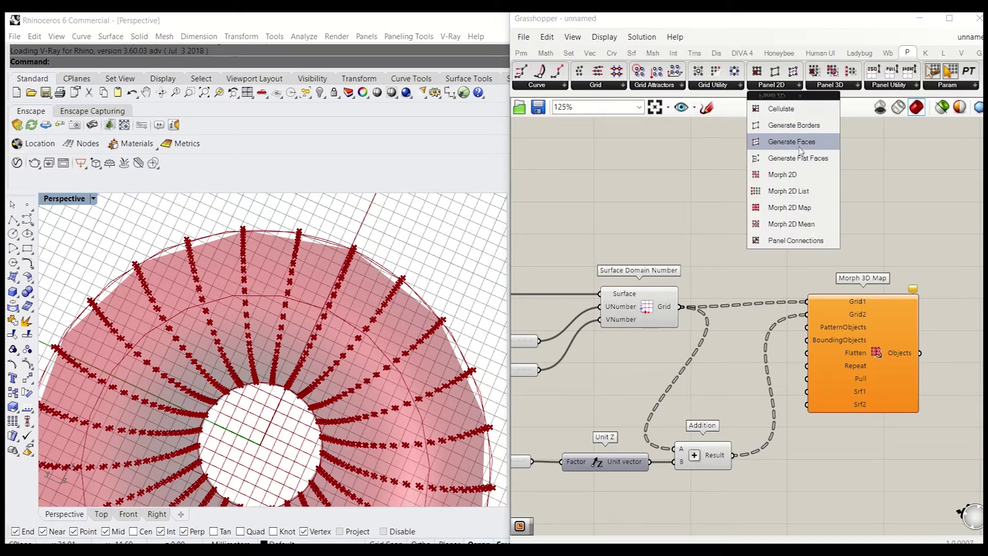
{"action": "left_click_drag", "start_coordinate": [792, 110], "coordinate": [681, 307]}
{"action": "left_click_drag", "start_coordinate": [756, 263], "coordinate": [751, 242]}
{"action": "left_click", "coordinate": [821, 257]}
{"action": "left_click_drag", "start_coordinate": [897, 243], "coordinate": [895, 297]}
{"action": "left_click", "coordinate": [865, 358]}
Turn off the preview of the Addition component that holds the raised grid
{"action": "right_click_drag", "start_coordinate": [785, 444], "coordinate": [845, 372]}
{"action": "left_click", "coordinate": [757, 388]}
{"action": "right_click", "coordinate": [773, 386]}
{"action": "right_click", "coordinate": [739, 439]}
{"action": "left_click", "coordinate": [788, 381]}
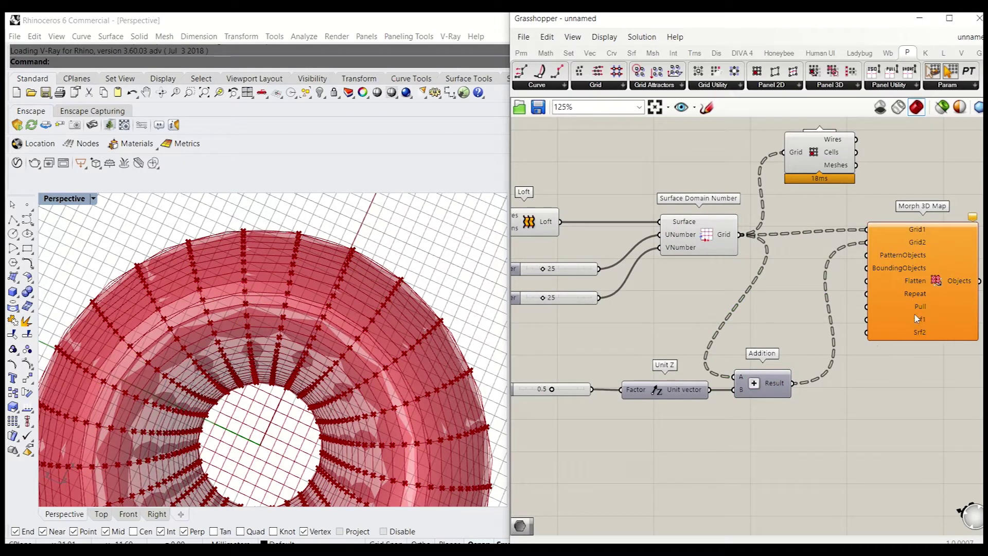
Turn off the preview of the Morph 3D Map component
{"action": "right_click", "coordinate": [867, 318]}
{"action": "right_click", "coordinate": [846, 300]}
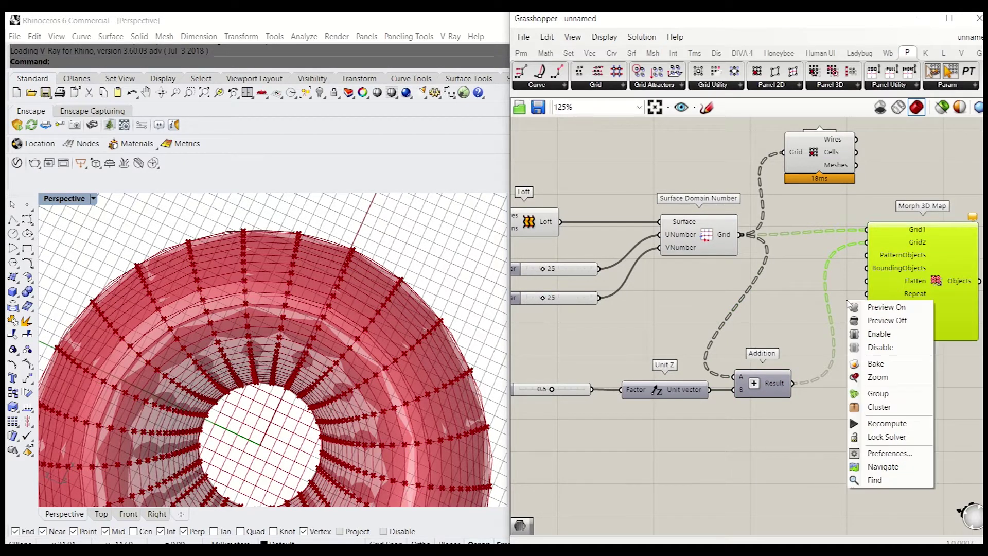
{"action": "left_click", "coordinate": [893, 319]}
Highlight the Cellulate component and examine its individual quad cells and corner points on the roof surface up close
{"action": "right_click_drag", "start_coordinate": [393, 368], "coordinate": [117, 354]}
{"action": "scroll", "coordinate": [398, 342], "scroll_direction": "up", "scroll_amount": 6}
{"action": "right_click_drag", "start_coordinate": [258, 331], "coordinate": [248, 353]}
{"action": "left_click_drag", "start_coordinate": [791, 166], "coordinate": [791, 158]}
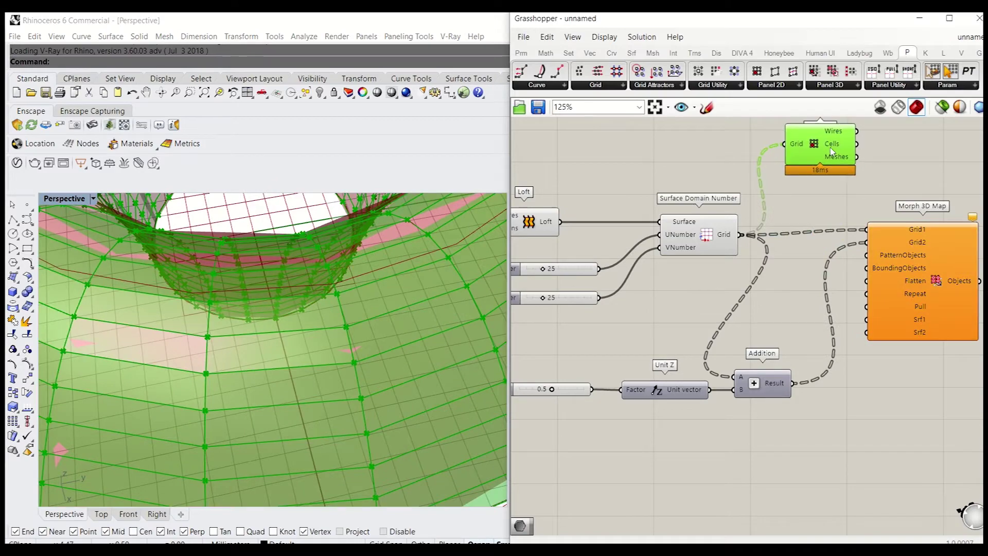
{"action": "right_click_drag", "start_coordinate": [216, 346], "coordinate": [436, 346]}
{"action": "right_click_drag", "start_coordinate": [218, 335], "coordinate": [400, 293]}
{"action": "scroll", "coordinate": [335, 287], "scroll_direction": "up", "scroll_amount": 8}
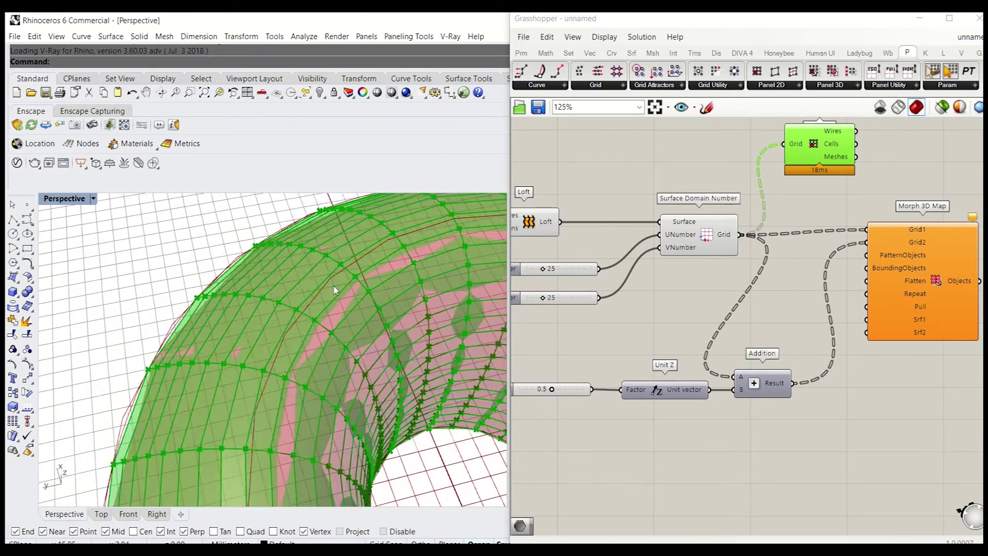
{"action": "scroll", "coordinate": [319, 311], "scroll_direction": "up", "scroll_amount": 3}
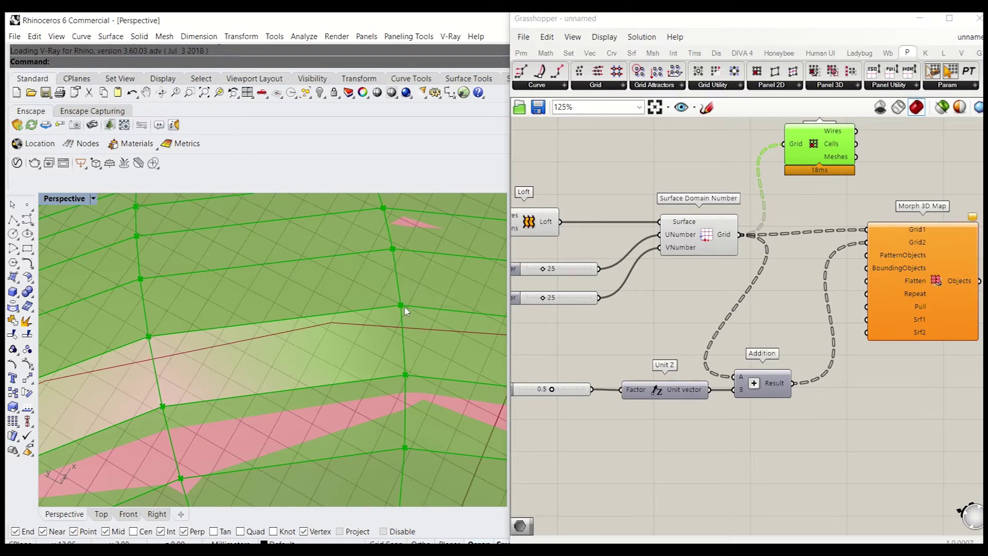
{"action": "scroll", "coordinate": [267, 332], "scroll_direction": "down", "scroll_amount": 4}
{"action": "scroll", "coordinate": [135, 375], "scroll_direction": "up", "scroll_amount": 7}
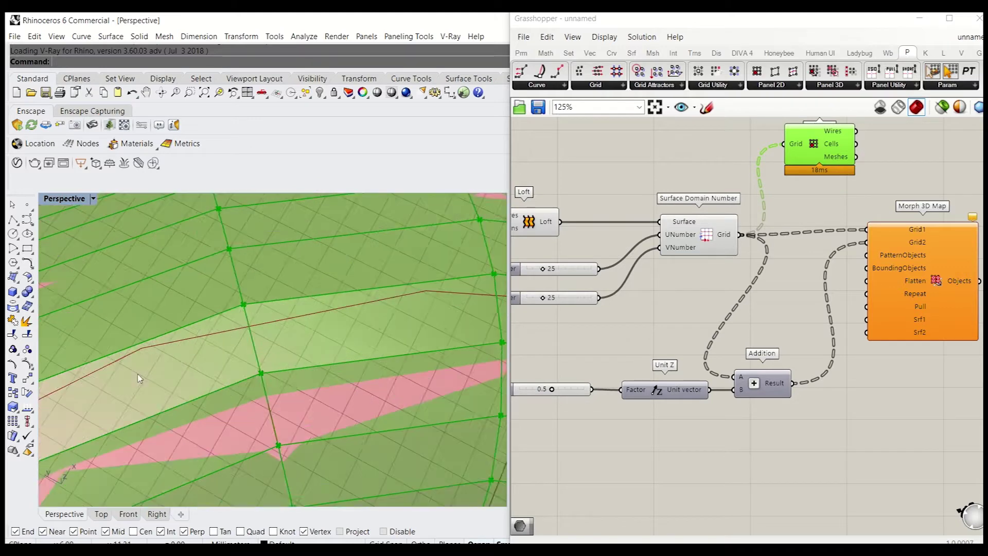
{"action": "scroll", "coordinate": [258, 310], "scroll_direction": "down", "scroll_amount": 5}
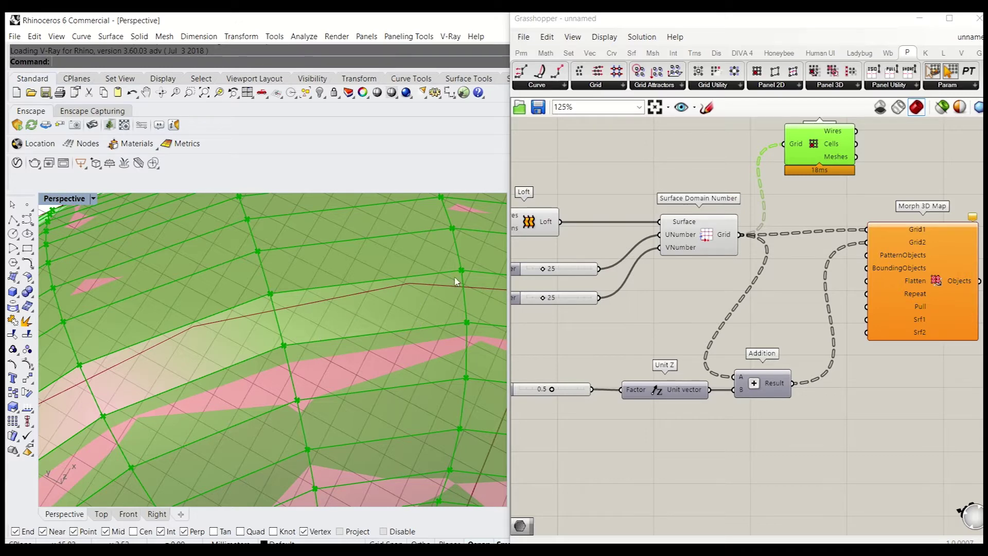
{"action": "left_click", "coordinate": [629, 269]}
{"action": "scroll", "coordinate": [629, 268], "scroll_direction": "down", "scroll_amount": 5}
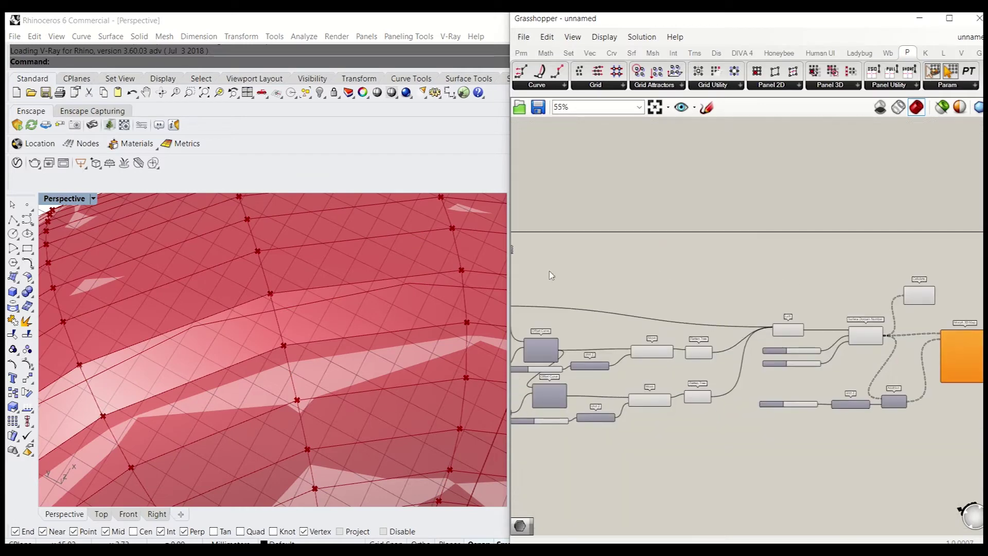
{"action": "right_click_drag", "start_coordinate": [551, 275], "coordinate": [661, 277]}
{"action": "scroll", "coordinate": [704, 275], "scroll_direction": "up", "scroll_amount": 3}
{"action": "double_click", "coordinate": [669, 276]}
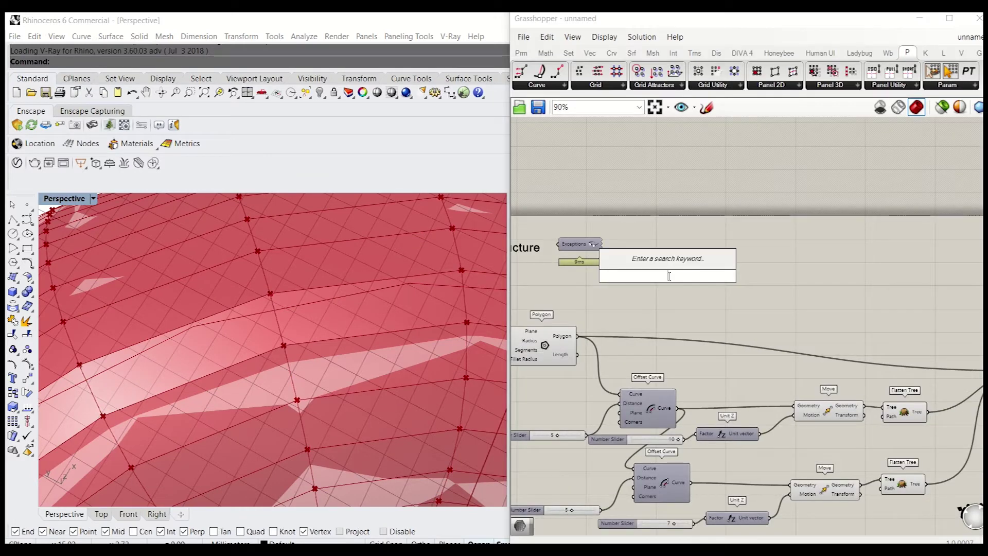
{"action": "type", "text": "cont"}
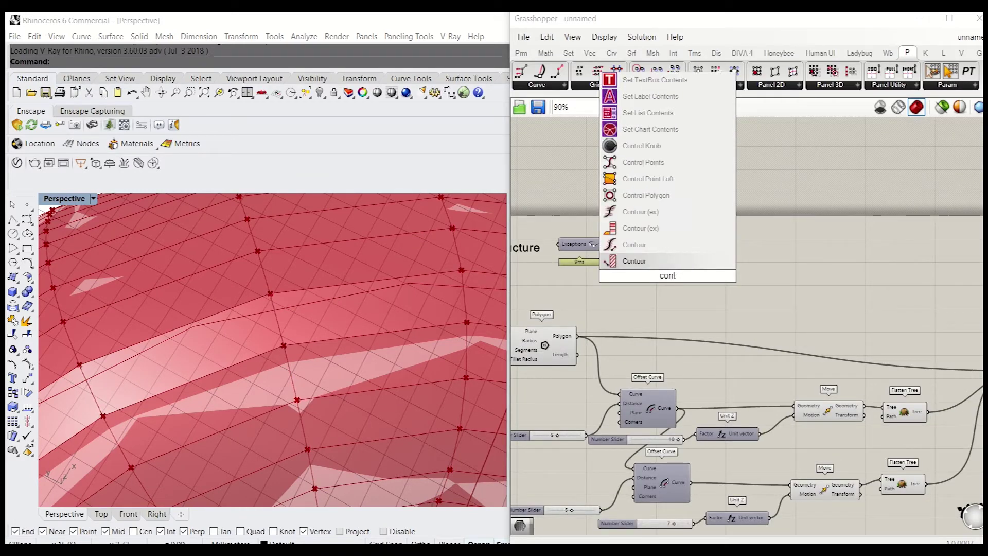
{"action": "scroll", "coordinate": [703, 280], "scroll_direction": "up", "scroll_amount": 3}
{"action": "double_click", "coordinate": [702, 277]}
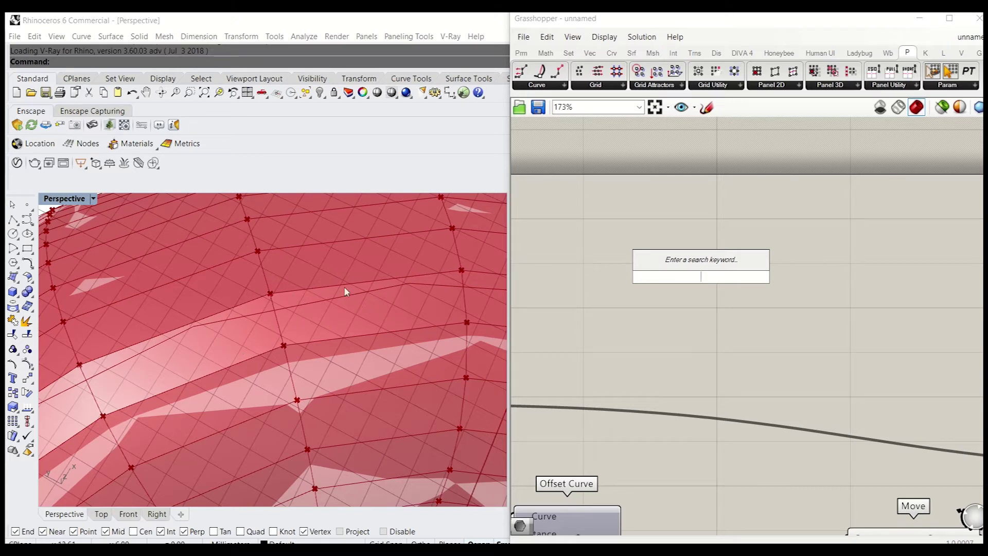
Add a Construct Point component in the empty area above the Offset Curve components
{"action": "double_click", "coordinate": [649, 307]}
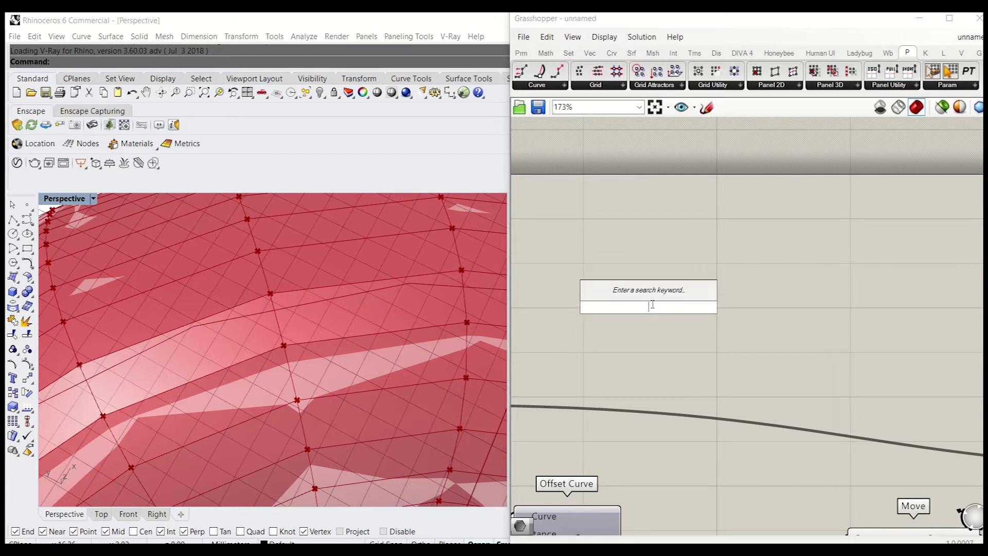
{"action": "type", "text": "tri"}
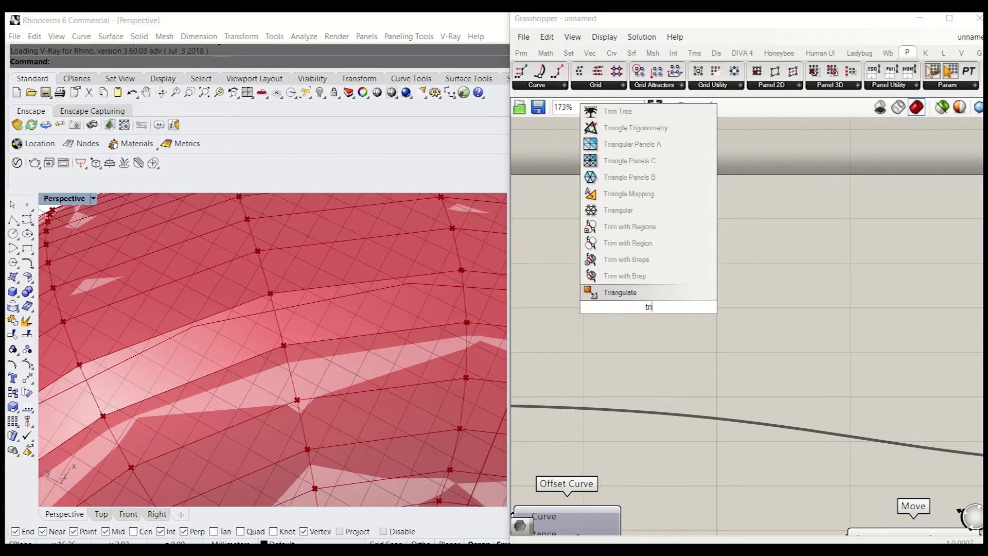
{"action": "key", "text": "BackSpace"}
{"action": "key", "text": "BackSpace"}
{"action": "key", "text": "BackSpace"}
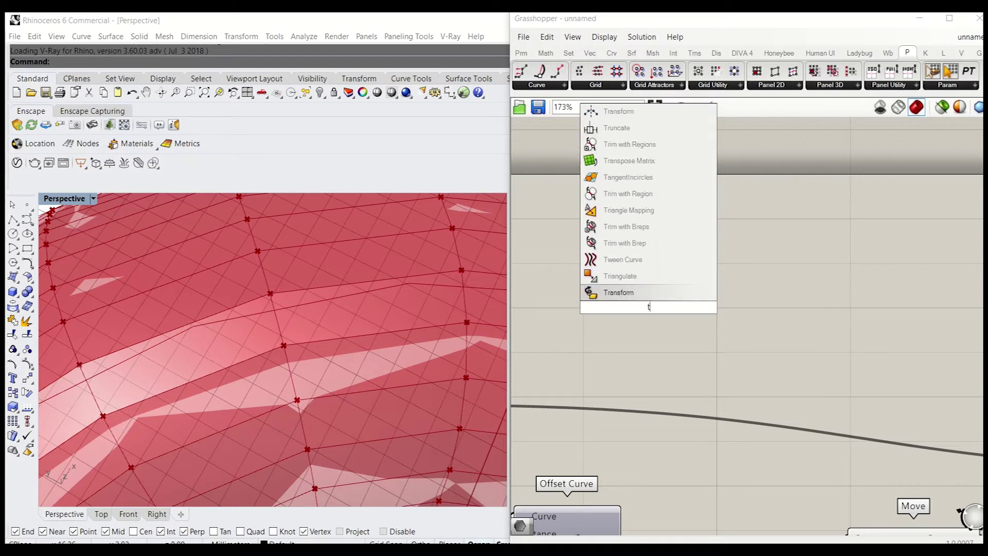
{"action": "type", "text": "contr"}
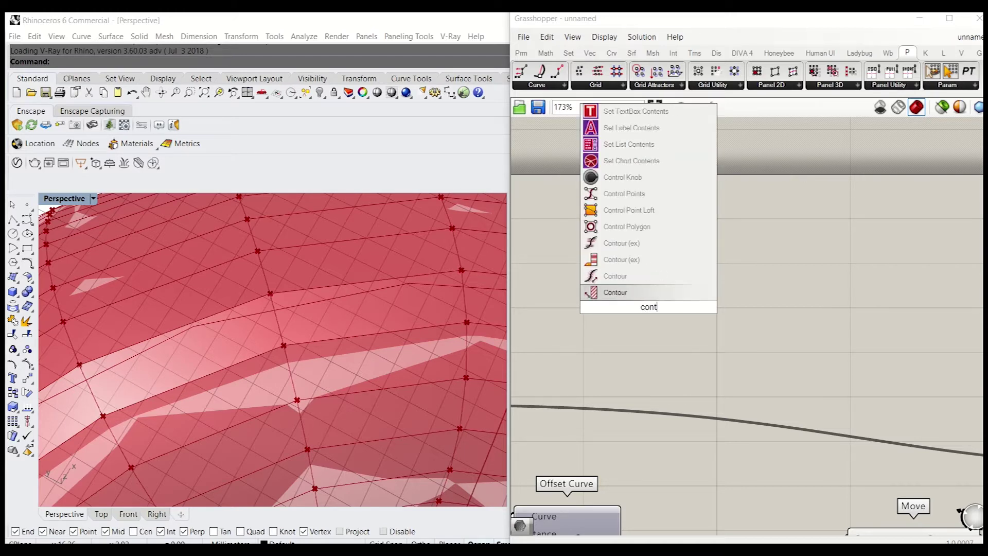
{"action": "type", "text": "uct point"}
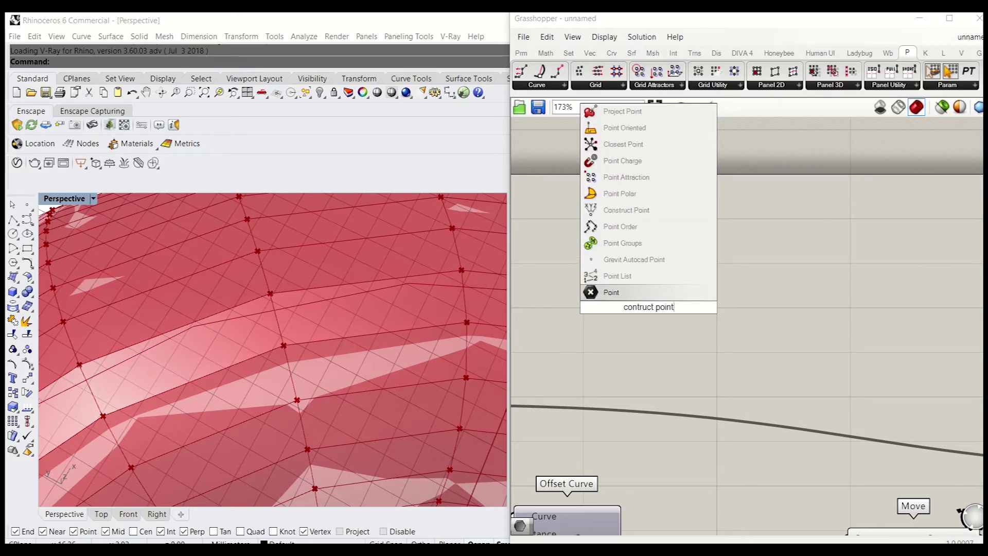
{"action": "key", "text": "ctrl+a"}
{"action": "type", "text": "contruct"}
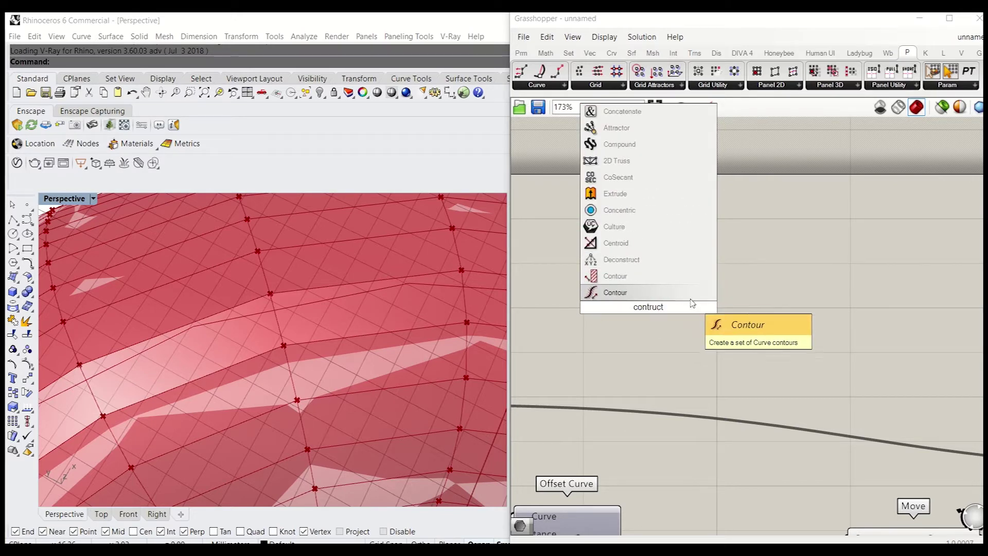
{"action": "type", "text": " point"}
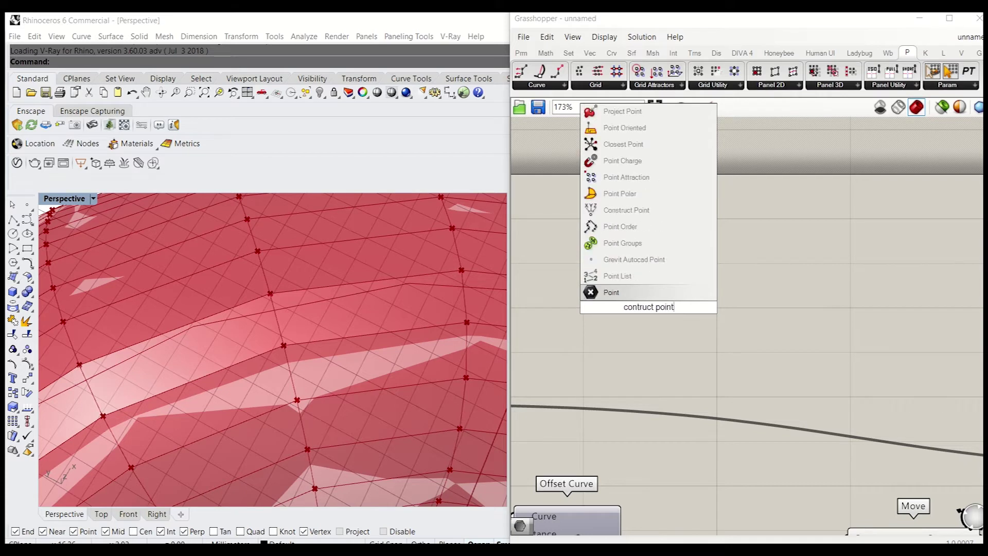
{"action": "left_click", "coordinate": [626, 210]}
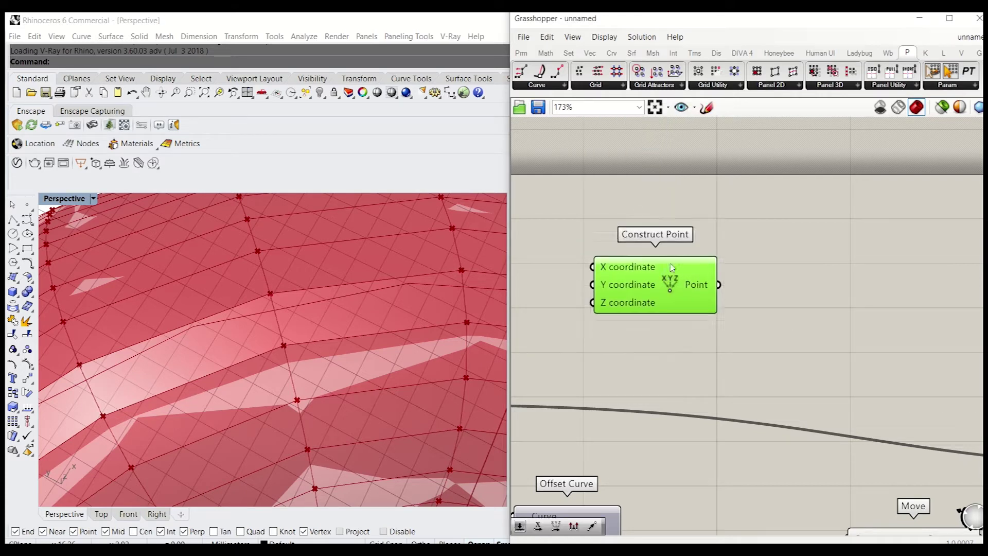
Add an Addition component and place it beside Construct Point
{"action": "double_click", "coordinate": [740, 306]}
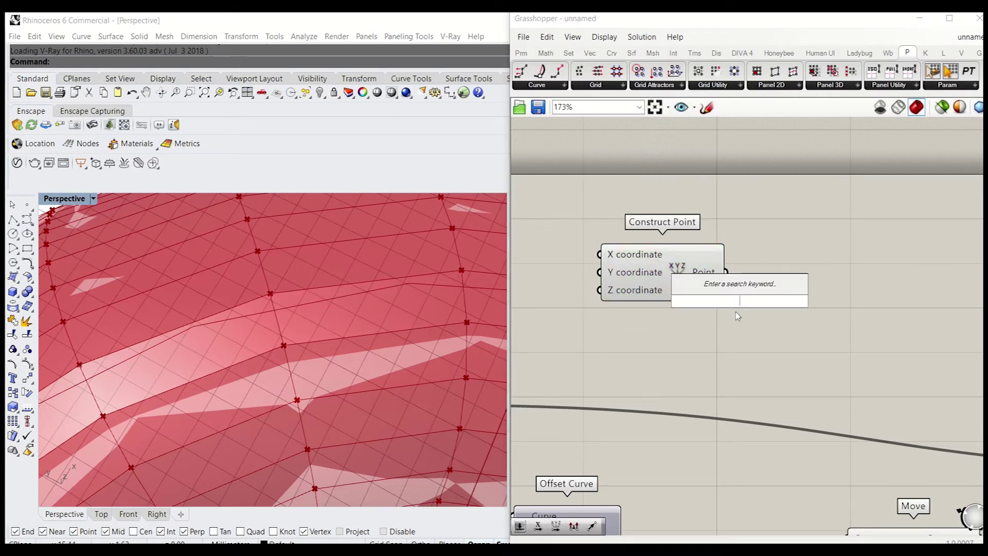
{"action": "type", "text": "add"}
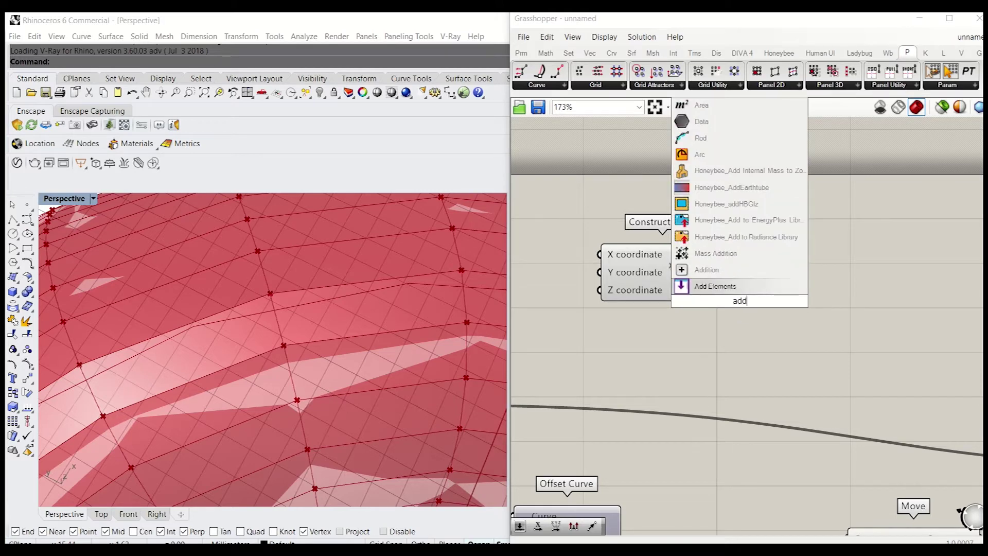
{"action": "key", "text": "Up"}
{"action": "key", "text": "Return"}
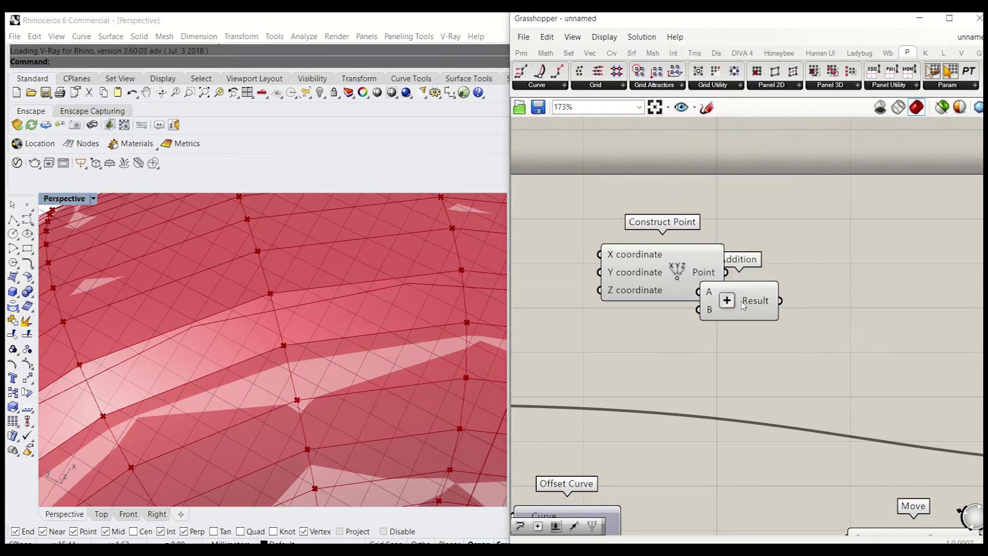
{"action": "left_click_drag", "start_coordinate": [743, 306], "coordinate": [794, 295]}
Show the model in the top view around the origin, and connect Construct Point's Point output to Addition's A input
{"action": "scroll", "coordinate": [248, 413], "scroll_direction": "down", "scroll_amount": 5}
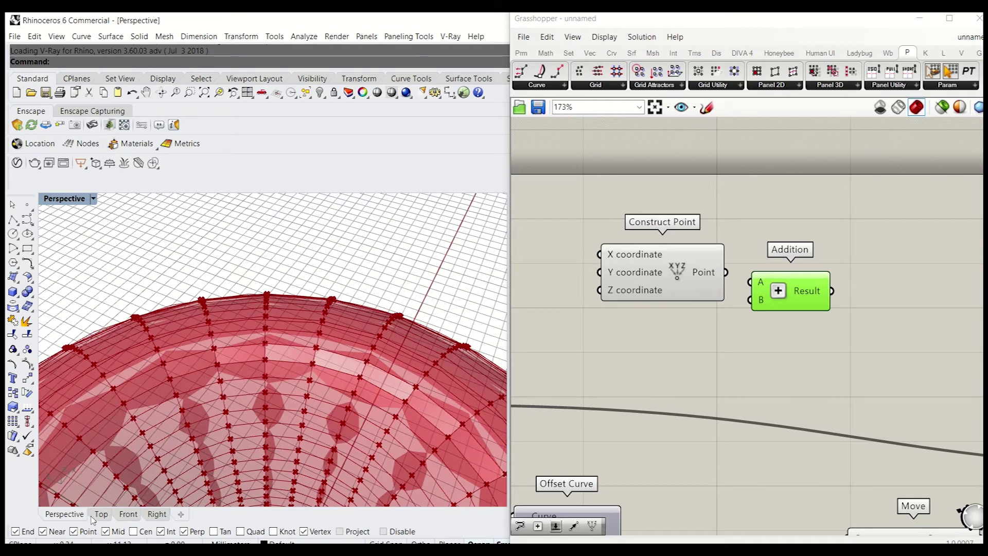
{"action": "left_click", "coordinate": [99, 514]}
{"action": "scroll", "coordinate": [273, 339], "scroll_direction": "up", "scroll_amount": 10}
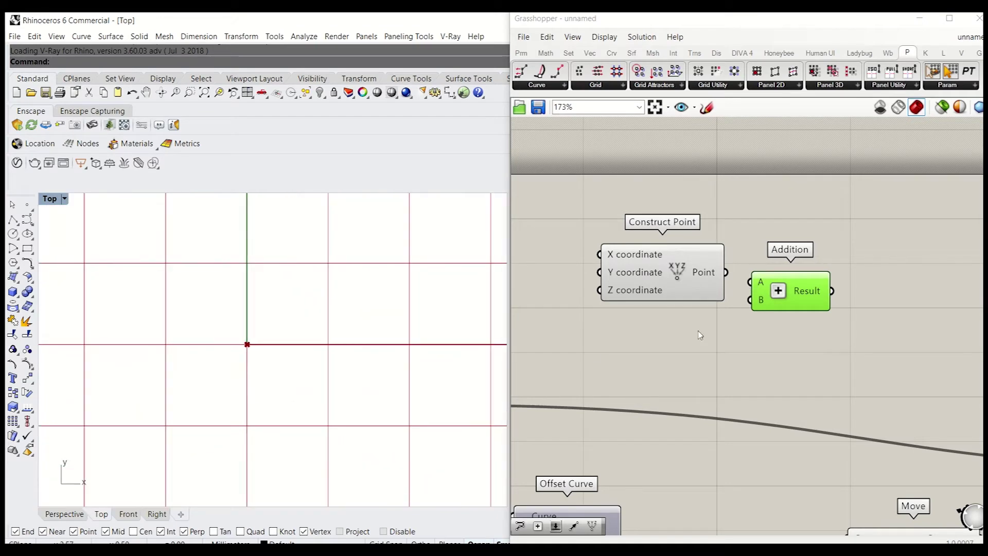
{"action": "scroll", "coordinate": [700, 335], "scroll_direction": "down", "scroll_amount": 2}
{"action": "left_click_drag", "start_coordinate": [726, 291], "coordinate": [799, 321]}
{"action": "right_click_drag", "start_coordinate": [753, 347], "coordinate": [738, 343]}
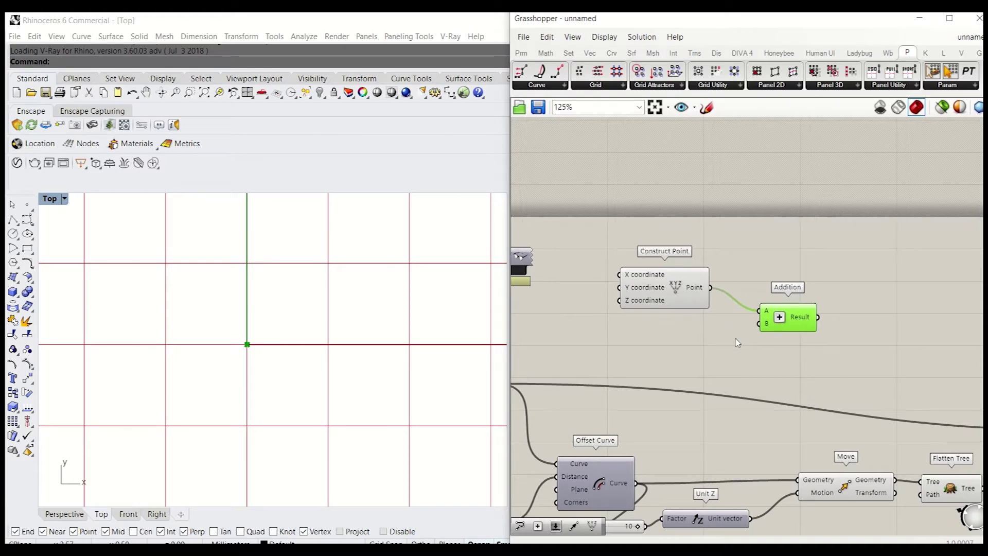
{"action": "scroll", "coordinate": [269, 369], "scroll_direction": "down", "scroll_amount": 4}
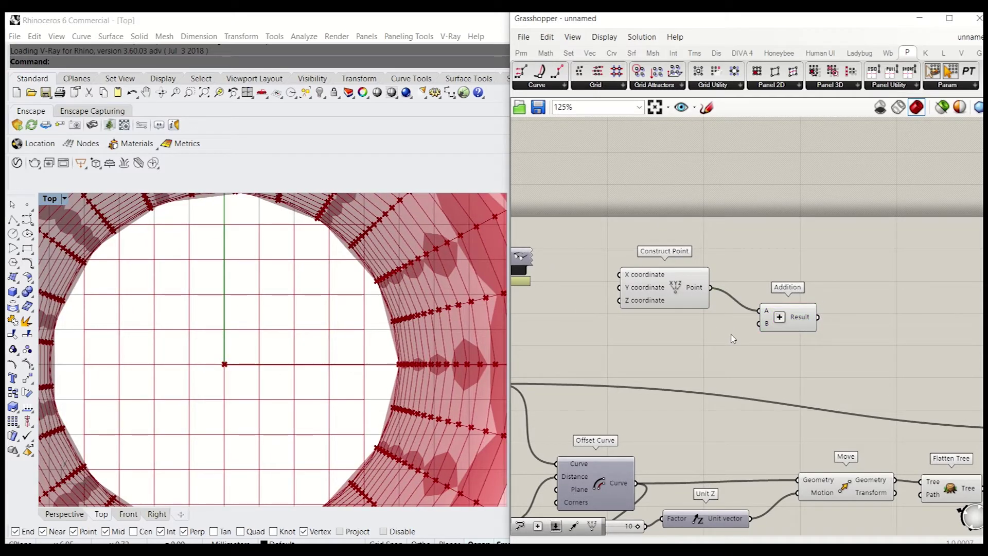
Add a Unit X vector below Construct Point and connect it to the Addition's B input
{"action": "double_click", "coordinate": [732, 335]}
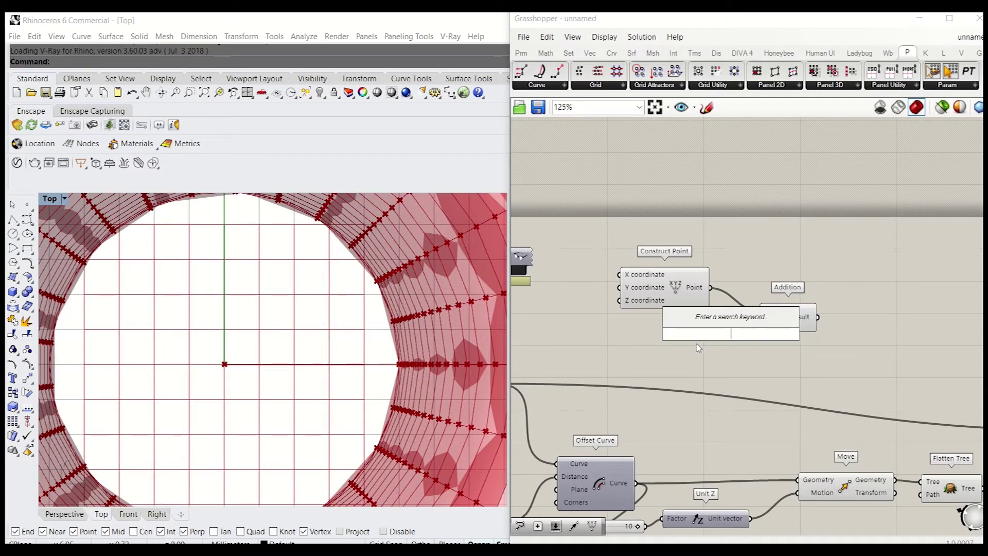
{"action": "type", "text": "z"}
{"action": "key", "text": "BackSpace"}
{"action": "type", "text": "x"}
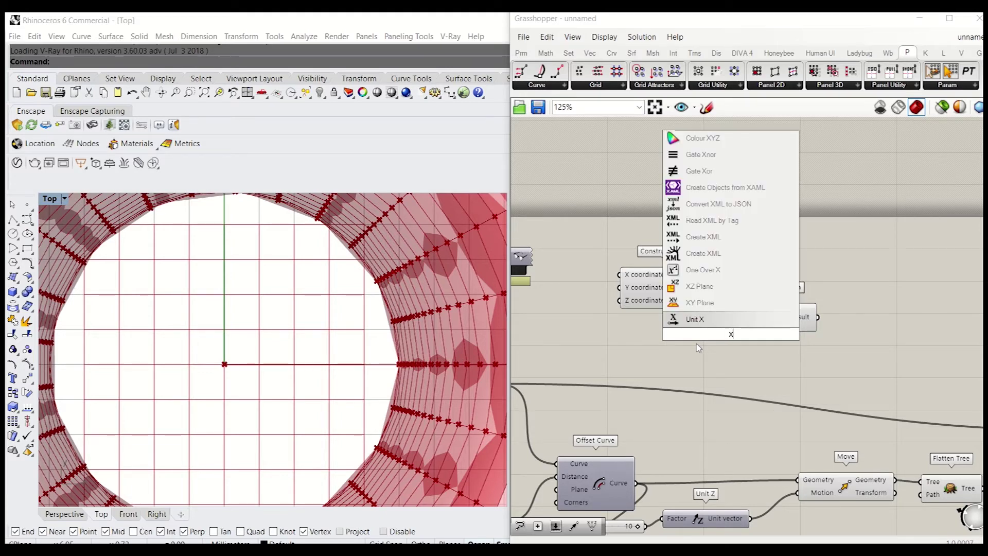
{"action": "key", "text": "Return"}
{"action": "left_click_drag", "start_coordinate": [786, 312], "coordinate": [845, 306]}
{"action": "left_click", "coordinate": [860, 315]}
{"action": "left_click_drag", "start_coordinate": [775, 333], "coordinate": [861, 312]}
{"action": "left_click", "coordinate": [751, 355]}
Add a Unit Y vector below Unit X, duplicate the Addition below itself, and connect Unit Y to the copy's B input
{"action": "right_click_drag", "start_coordinate": [746, 353], "coordinate": [671, 340]}
{"action": "double_click", "coordinate": [641, 355]}
{"action": "type", "text": "y"}
{"action": "key", "text": "Return"}
{"action": "left_click", "coordinate": [783, 307]}
{"action": "left_click_drag", "start_coordinate": [782, 304], "coordinate": [789, 354], "text": "alt"}
{"action": "left_click", "coordinate": [764, 369]}
{"action": "left_click_drag", "start_coordinate": [686, 357], "coordinate": [775, 351]}
{"action": "left_click", "coordinate": [767, 368]}
{"action": "left_click_drag", "start_coordinate": [653, 361], "coordinate": [670, 358]}
Add a Reverse component fed by the Unit X vector and place it between the unit vectors and the two Additions
{"action": "double_click", "coordinate": [692, 381]}
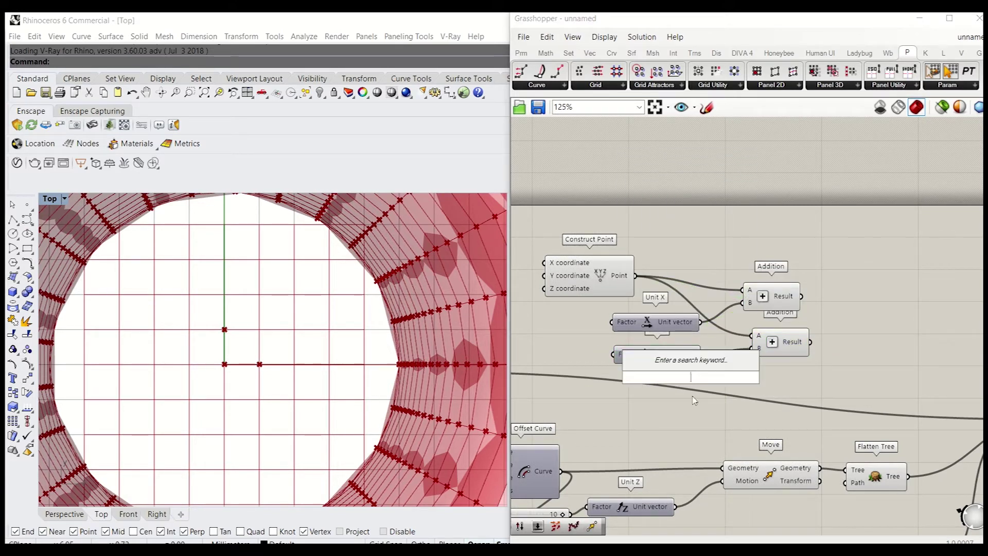
{"action": "type", "text": "rever"}
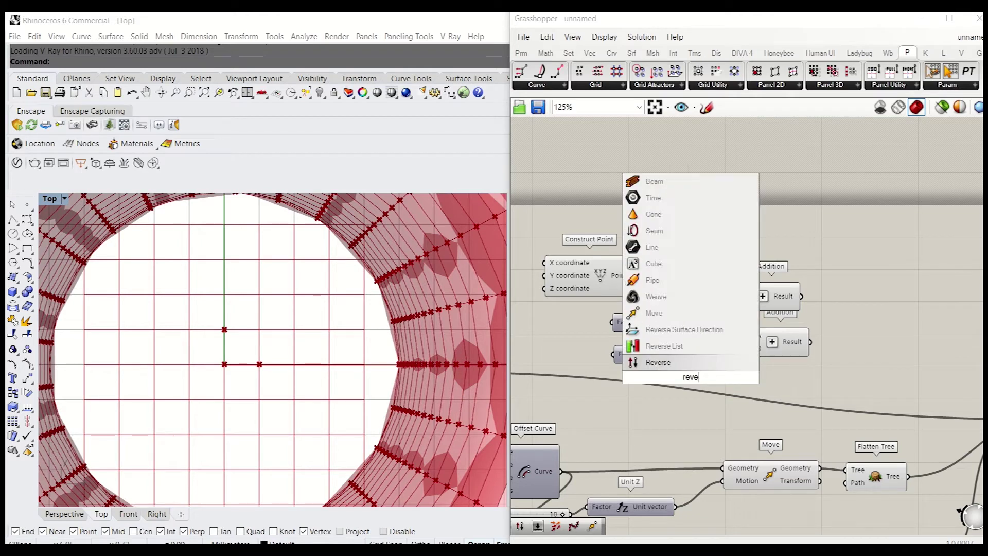
{"action": "key", "text": "Return"}
{"action": "scroll", "coordinate": [592, 407], "scroll_direction": "down", "scroll_amount": 1}
{"action": "scroll", "coordinate": [716, 341], "scroll_direction": "up", "scroll_amount": 1}
{"action": "left_click_drag", "start_coordinate": [675, 335], "coordinate": [632, 388]}
{"action": "left_click_drag", "start_coordinate": [662, 390], "coordinate": [705, 342]}
{"action": "left_click_drag", "start_coordinate": [772, 355], "coordinate": [852, 347]}
{"action": "left_click_drag", "start_coordinate": [752, 308], "coordinate": [836, 301]}
{"action": "left_click_drag", "start_coordinate": [722, 344], "coordinate": [758, 337]}
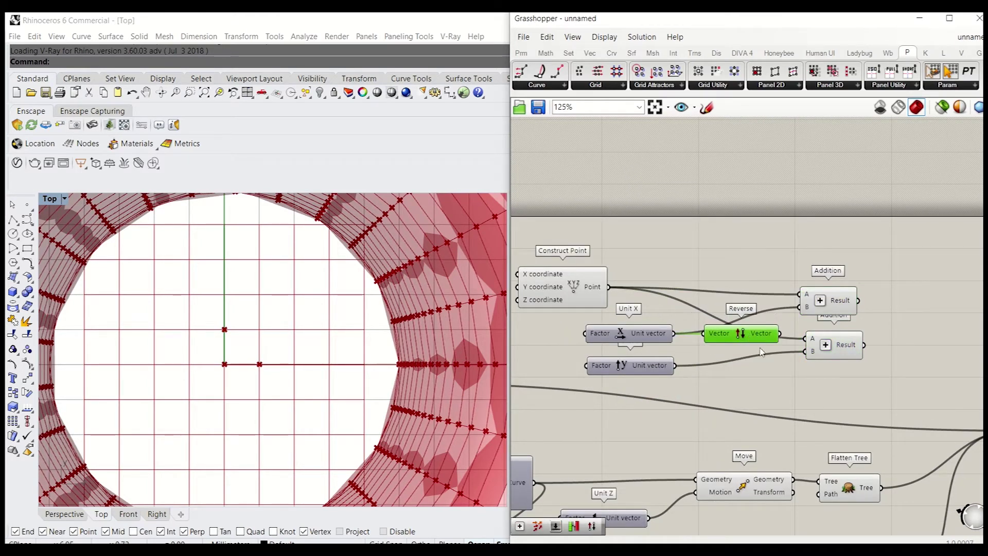
Try a Line component beside the Additions, and delete it again
{"action": "right_click_drag", "start_coordinate": [908, 282], "coordinate": [842, 266]}
{"action": "double_click", "coordinate": [842, 266]}
{"action": "type", "text": "line"}
{"action": "key", "text": "Return"}
{"action": "left_click", "coordinate": [844, 278]}
{"action": "key", "text": "Delete"}
Duplicate the upper Addition beside itself, connect the original's Result to the copy's B input, and tidy the surrounding components
{"action": "left_click", "coordinate": [770, 290]}
{"action": "left_click_drag", "start_coordinate": [770, 290], "coordinate": [882, 270], "text": "alt"}
{"action": "right_click_drag", "start_coordinate": [860, 281], "coordinate": [828, 295]}
{"action": "left_click_drag", "start_coordinate": [759, 301], "coordinate": [864, 289]}
{"action": "scroll", "coordinate": [829, 318], "scroll_direction": "down", "scroll_amount": 1}
{"action": "right_click_drag", "start_coordinate": [806, 317], "coordinate": [834, 310]}
{"action": "left_click_drag", "start_coordinate": [873, 282], "coordinate": [864, 287]}
{"action": "left_click_drag", "start_coordinate": [769, 297], "coordinate": [777, 297]}
{"action": "left_click_drag", "start_coordinate": [771, 334], "coordinate": [774, 355]}
{"action": "mouse_move", "coordinate": [705, 326]}
{"action": "left_mouse_down"}
{"action": "mouse_move", "coordinate": [704, 335]}
{"action": "mouse_move", "coordinate": [720, 325]}
{"action": "left_mouse_up"}
{"action": "left_click_drag", "start_coordinate": [767, 295], "coordinate": [760, 296]}
Add two more Addition copies below, one summing both first Additions' results, the other summing Reverse's Vector and the Unit Y Addition's Result
{"action": "left_click_drag", "start_coordinate": [864, 287], "coordinate": [874, 327]}
{"action": "left_click_drag", "start_coordinate": [800, 297], "coordinate": [858, 318]}
{"action": "left_click_drag", "start_coordinate": [857, 329], "coordinate": [804, 354]}
{"action": "left_click", "coordinate": [879, 334]}
{"action": "left_click_drag", "start_coordinate": [883, 332], "coordinate": [745, 323], "text": "alt"}
Check which point each of the three copied Additions produces, and delete the topmost one that only repeats the X-offset point
{"action": "left_click", "coordinate": [884, 334]}
{"action": "left_click", "coordinate": [876, 291]}
{"action": "left_click", "coordinate": [886, 365]}
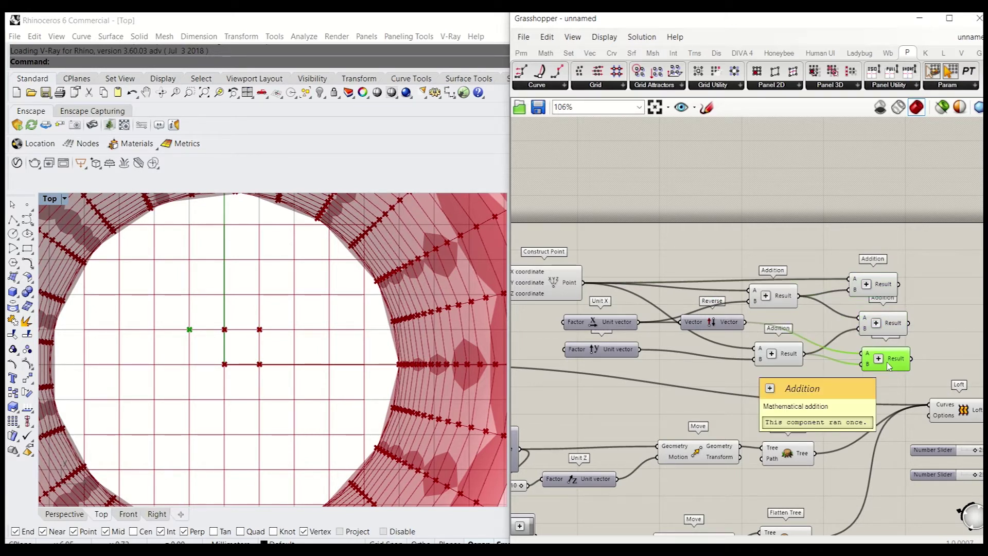
{"action": "left_click", "coordinate": [875, 284]}
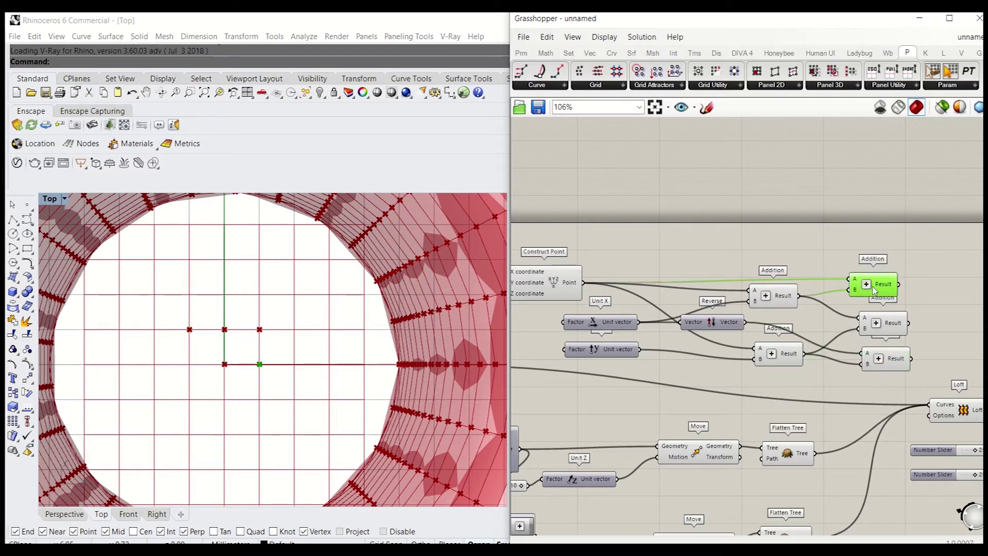
{"action": "key", "text": "Delete"}
Align the two remaining copied Additions one above the other beside the first pair
{"action": "left_click", "coordinate": [882, 323]}
{"action": "left_click_drag", "start_coordinate": [882, 318], "coordinate": [883, 307]}
{"action": "left_click", "coordinate": [888, 357]}
{"action": "left_click_drag", "start_coordinate": [889, 362], "coordinate": [883, 356]}
Add a PolyLine component after the two aligned Additions
{"action": "right_click_drag", "start_coordinate": [885, 358], "coordinate": [849, 352]}
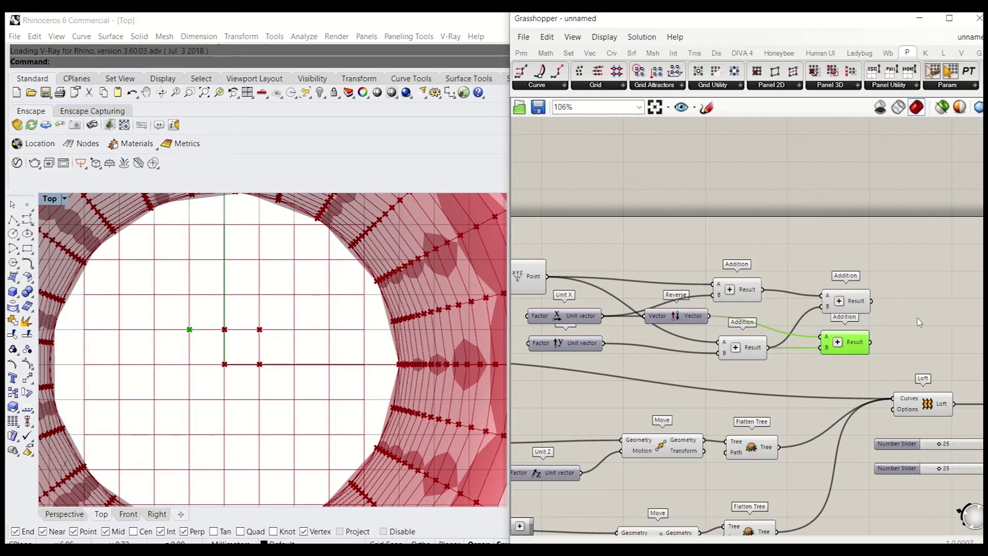
{"action": "double_click", "coordinate": [918, 315]}
{"action": "type", "text": "poly"}
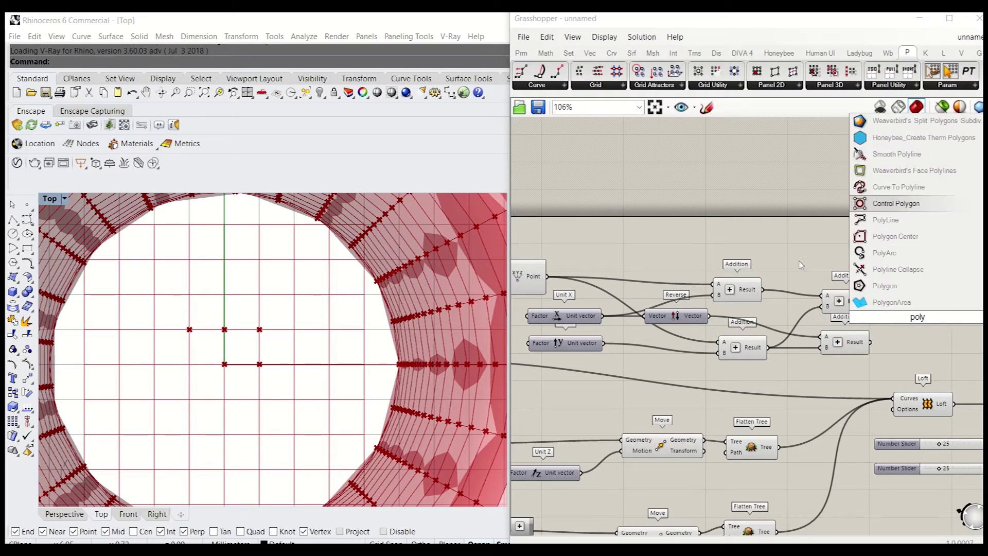
{"action": "left_click", "coordinate": [885, 219]}
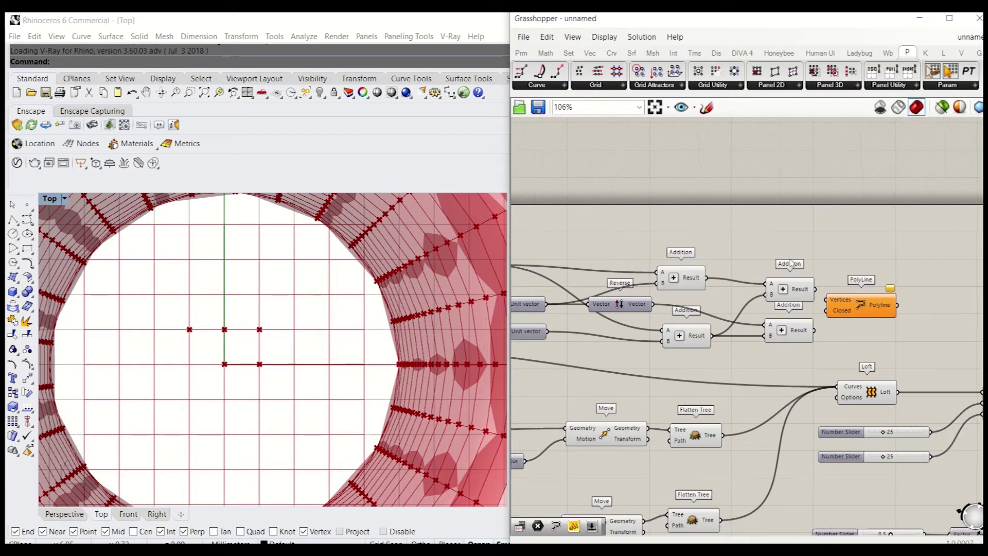
Connect the Construct Point and the Results of the two aligned Additions to PolyLine's Vertices input
{"action": "scroll", "coordinate": [836, 300], "scroll_direction": "down", "scroll_amount": 1}
{"action": "right_click_drag", "start_coordinate": [836, 300], "coordinate": [816, 299]}
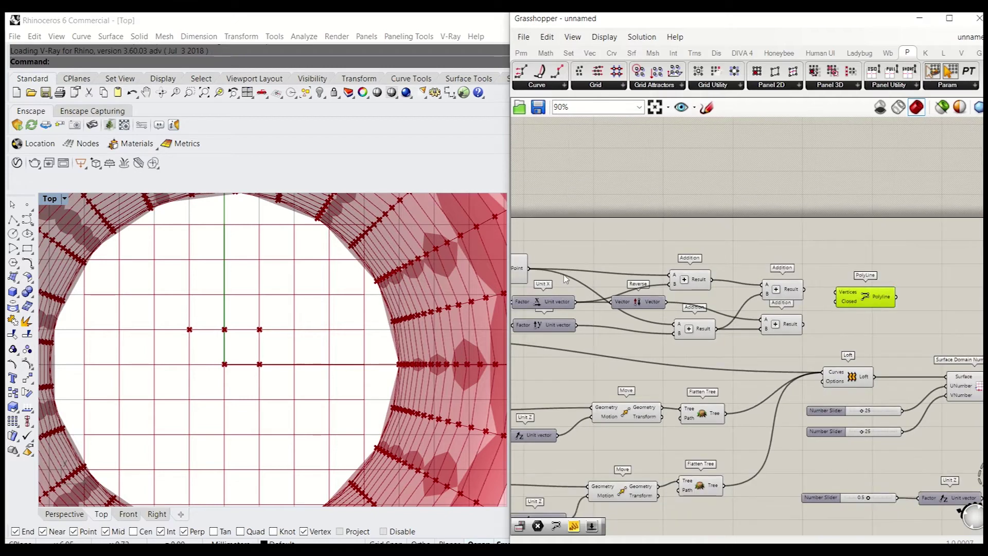
{"action": "right_click_drag", "start_coordinate": [530, 273], "coordinate": [567, 288]}
{"action": "left_click_drag", "start_coordinate": [565, 283], "coordinate": [870, 307], "text": "shift"}
{"action": "left_click_drag", "start_coordinate": [842, 341], "coordinate": [903, 299], "text": "shift"}
Set PolyLine's Closed input to true so the three points form a closed triangle
{"action": "right_click", "coordinate": [892, 300]}
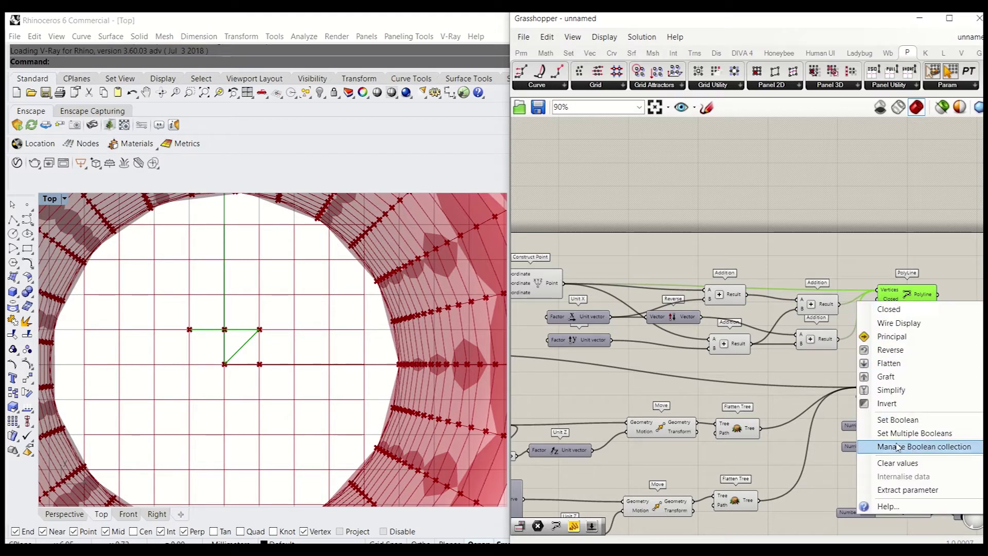
{"action": "mouse_move", "coordinate": [903, 419]}
{"action": "left_click", "coordinate": [825, 434]}
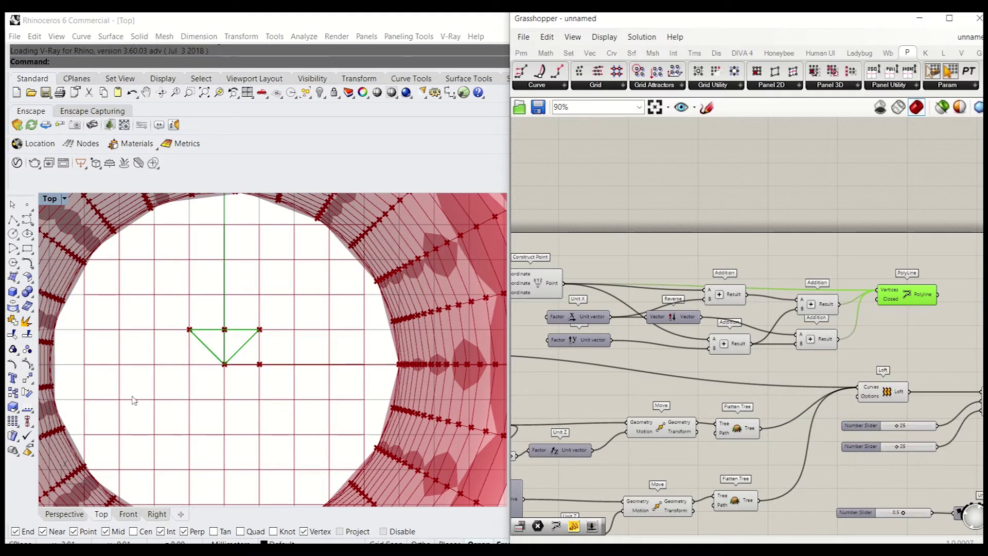
{"action": "scroll", "coordinate": [203, 329], "scroll_direction": "up", "scroll_amount": 3}
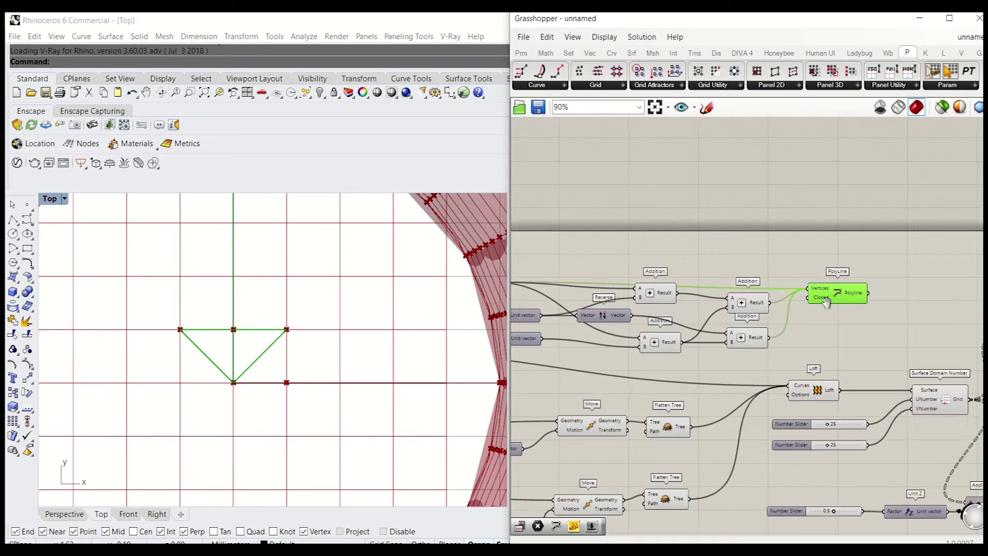
Add an Offset Curve component after PolyLine
{"action": "scroll", "coordinate": [720, 334], "scroll_direction": "down", "scroll_amount": 4}
{"action": "scroll", "coordinate": [827, 320], "scroll_direction": "up", "scroll_amount": 2}
{"action": "scroll", "coordinate": [828, 320], "scroll_direction": "down", "scroll_amount": 2}
{"action": "right_click_drag", "start_coordinate": [840, 316], "coordinate": [807, 317]}
{"action": "scroll", "coordinate": [845, 288], "scroll_direction": "up", "scroll_amount": 2}
{"action": "double_click", "coordinate": [853, 279]}
{"action": "type", "text": "off"}
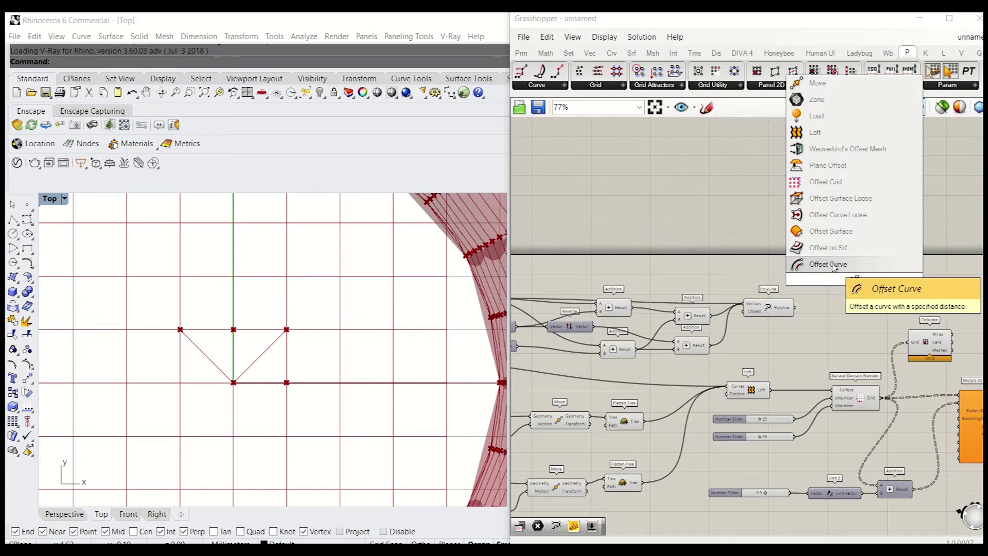
{"action": "key", "text": "Return"}
Place Offset Curve beside PolyLine and connect the Polyline output to its Curve input
{"action": "left_click", "coordinate": [848, 278]}
{"action": "scroll", "coordinate": [849, 278], "scroll_direction": "up", "scroll_amount": 5}
{"action": "left_click_drag", "start_coordinate": [812, 283], "coordinate": [865, 276]}
{"action": "left_click", "coordinate": [781, 284]}
{"action": "double_click", "coordinate": [779, 330]}
{"action": "left_click", "coordinate": [749, 366]}
{"action": "scroll", "coordinate": [759, 344], "scroll_direction": "down", "scroll_amount": 3}
{"action": "left_click", "coordinate": [854, 316]}
{"action": "left_click", "coordinate": [757, 306], "text": "shift"}
Create a Number Slider at 5 below Construct Point and connect it to the Factor inputs of Unit X and Unit Y
{"action": "scroll", "coordinate": [795, 303], "scroll_direction": "down", "scroll_amount": 2}
{"action": "right_click_drag", "start_coordinate": [558, 334], "coordinate": [706, 338]}
{"action": "scroll", "coordinate": [649, 341], "scroll_direction": "up", "scroll_amount": 1}
{"action": "double_click", "coordinate": [585, 334]}
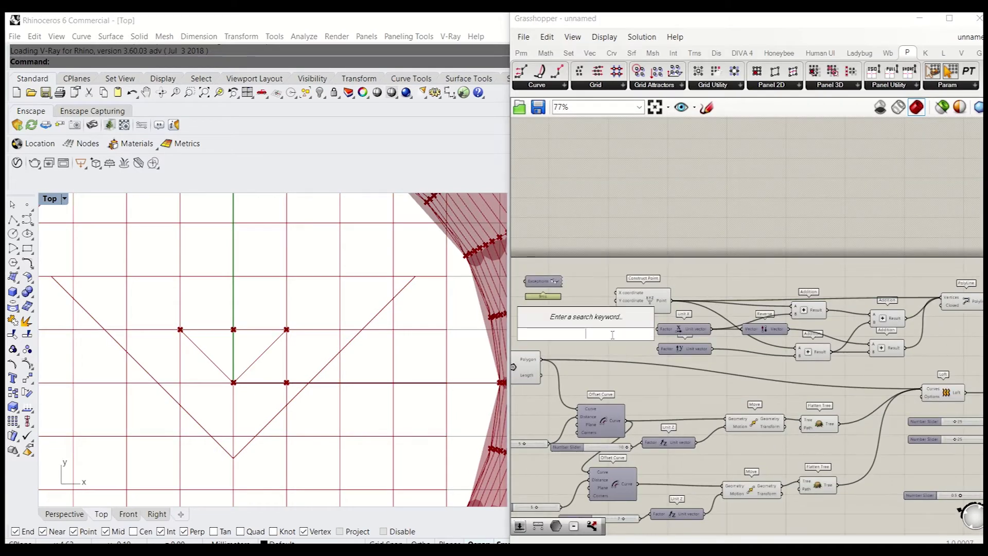
{"action": "type", "text": "5"}
{"action": "key", "text": "Return"}
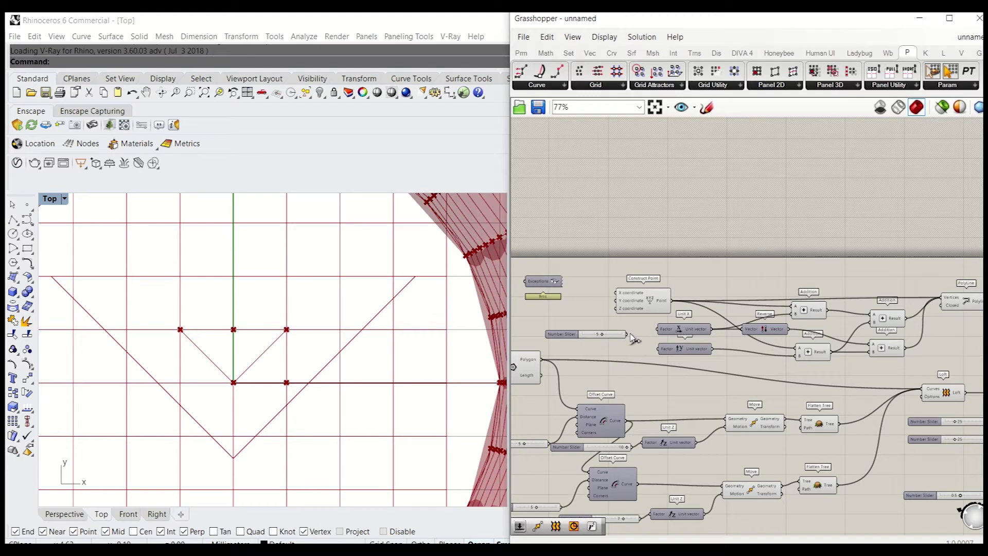
{"action": "scroll", "coordinate": [624, 334], "scroll_direction": "up", "scroll_amount": 2}
{"action": "mouse_move", "coordinate": [630, 333]}
{"action": "left_mouse_down"}
{"action": "mouse_move", "coordinate": [669, 327]}
{"action": "mouse_move", "coordinate": [632, 335]}
{"action": "left_mouse_up"}
{"action": "scroll", "coordinate": [327, 354], "scroll_direction": "down", "scroll_amount": 6}
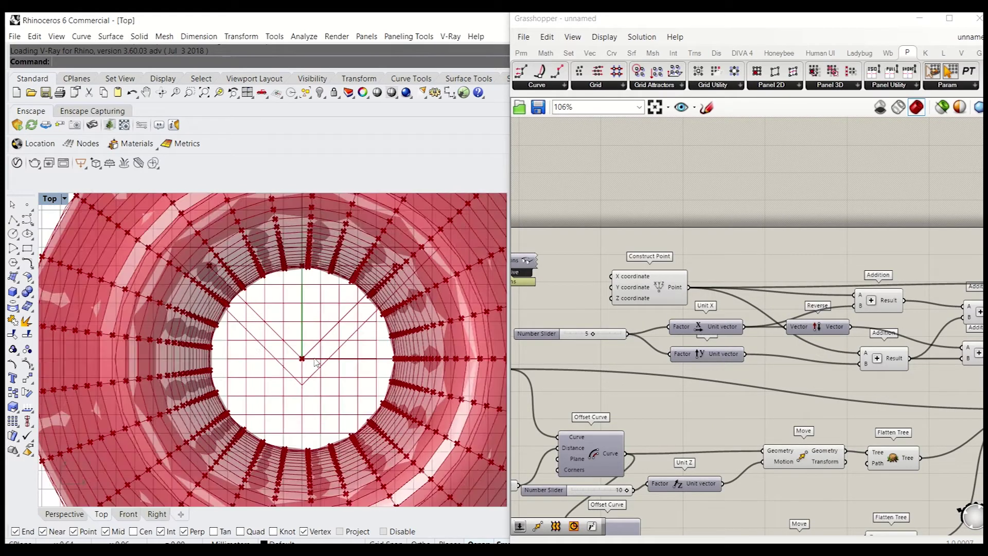
{"action": "right_click_drag", "start_coordinate": [810, 303], "coordinate": [771, 315]}
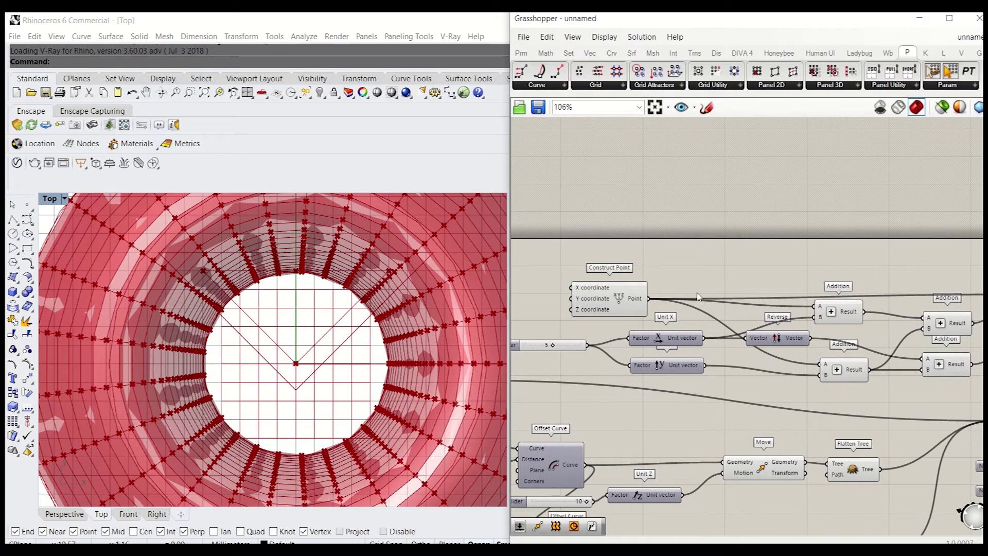
Set the slider driving the Unit X and Unit Y factors to 2
{"action": "scroll", "coordinate": [681, 313], "scroll_direction": "down", "scroll_amount": 2}
{"action": "scroll", "coordinate": [618, 344], "scroll_direction": "up", "scroll_amount": 2}
{"action": "scroll", "coordinate": [562, 331], "scroll_direction": "up", "scroll_amount": 4}
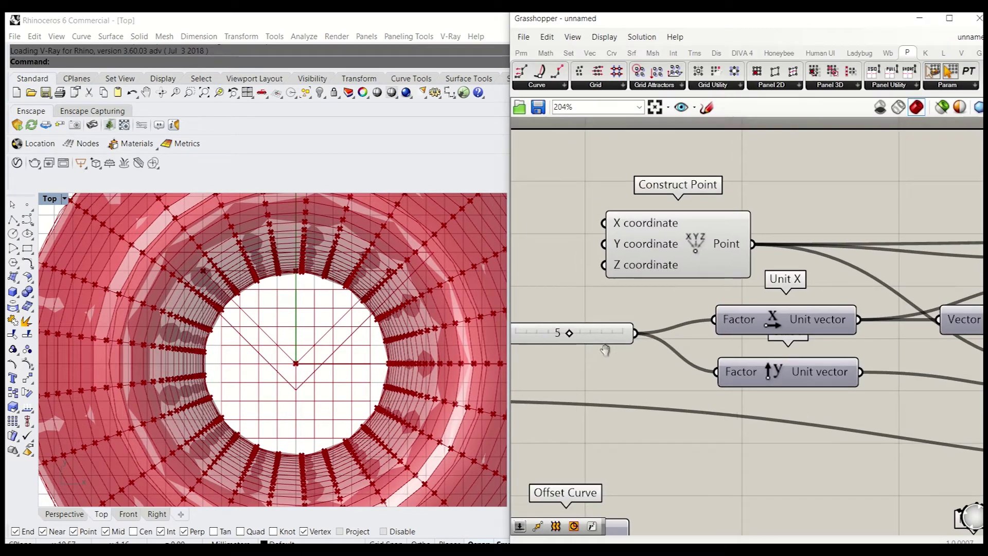
{"action": "left_click_drag", "start_coordinate": [677, 353], "coordinate": [647, 366]}
{"action": "scroll", "coordinate": [696, 380], "scroll_direction": "down", "scroll_amount": 3}
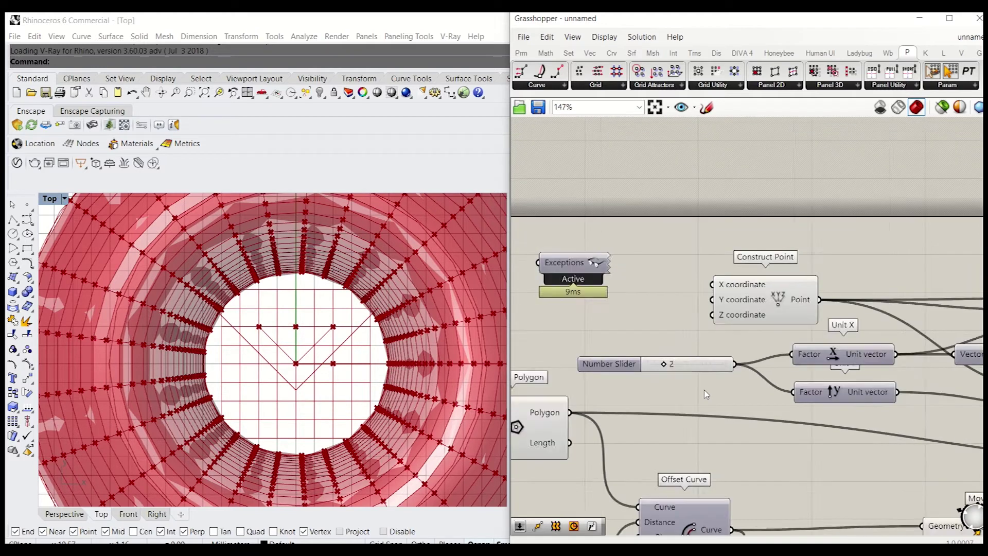
Create a Number Slider at 0.3 below PolyLine
{"action": "scroll", "coordinate": [696, 379], "scroll_direction": "down", "scroll_amount": 4}
{"action": "right_click_drag", "start_coordinate": [906, 363], "coordinate": [785, 369]}
{"action": "scroll", "coordinate": [814, 358], "scroll_direction": "up", "scroll_amount": 4}
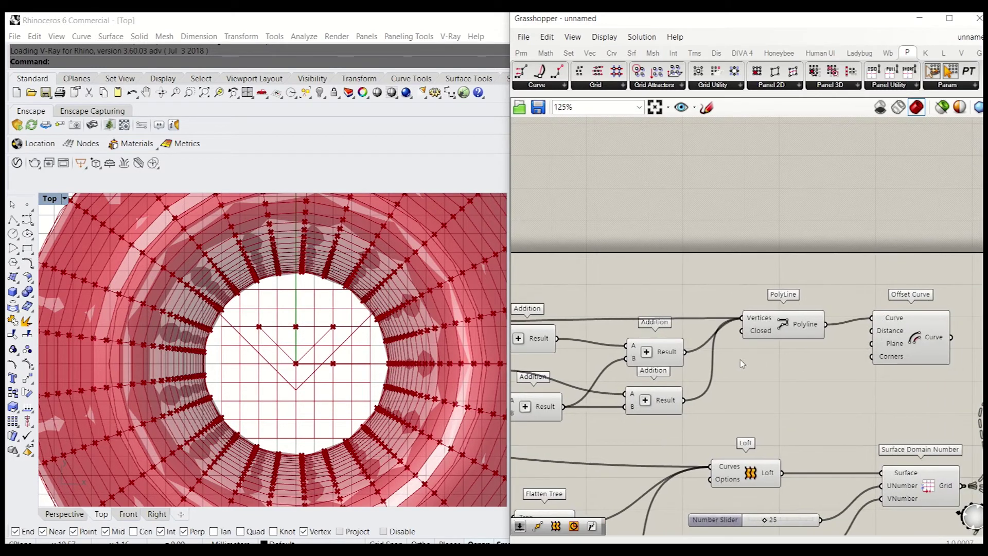
{"action": "double_click", "coordinate": [837, 366]}
{"action": "type", "text": "0."}
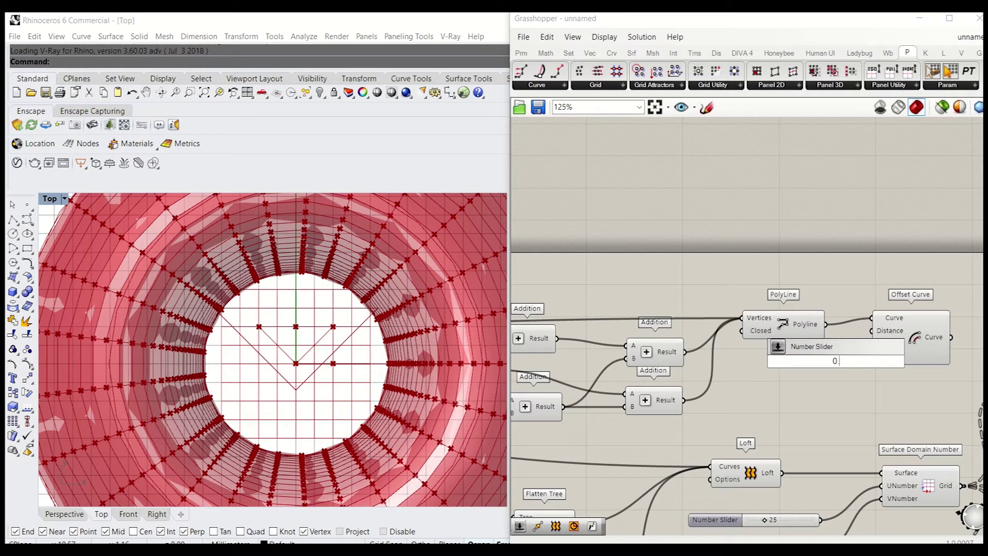
{"action": "type", "text": "3"}
{"action": "key", "text": "Return"}
Connect the 0.3 slider to Offset Curve's Distance input and arrange both components after PolyLine
{"action": "left_click_drag", "start_coordinate": [926, 355], "coordinate": [976, 349]}
{"action": "left_click_drag", "start_coordinate": [903, 362], "coordinate": [919, 325]}
{"action": "left_click", "coordinate": [896, 376]}
{"action": "scroll", "coordinate": [879, 375], "scroll_direction": "down", "scroll_amount": 1}
{"action": "right_click_drag", "start_coordinate": [726, 338], "coordinate": [576, 339]}
{"action": "left_click_drag", "start_coordinate": [766, 335], "coordinate": [774, 345]}
{"action": "left_click", "coordinate": [712, 360]}
{"action": "left_click_drag", "start_coordinate": [742, 374], "coordinate": [767, 387]}
Move the lower roof-surface components down to leave room below the triangle pattern components
{"action": "right_click_drag", "start_coordinate": [785, 370], "coordinate": [864, 341]}
{"action": "scroll", "coordinate": [864, 340], "scroll_direction": "down", "scroll_amount": 3}
{"action": "scroll", "coordinate": [853, 352], "scroll_direction": "down", "scroll_amount": 4}
{"action": "left_click_drag", "start_coordinate": [917, 425], "coordinate": [639, 435]}
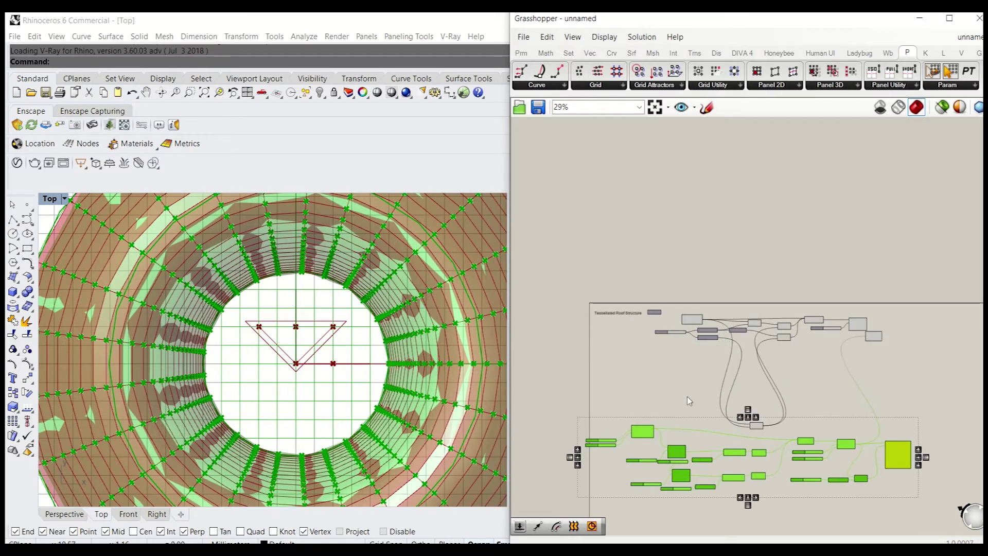
{"action": "left_click", "coordinate": [691, 401]}
Return the displaced Addition to the pattern components and place Cellulate back above the Surface Domain Number component
{"action": "scroll", "coordinate": [768, 410], "scroll_direction": "up", "scroll_amount": 4}
{"action": "left_click_drag", "start_coordinate": [743, 441], "coordinate": [742, 289]}
{"action": "left_click", "coordinate": [774, 349]}
{"action": "right_click_drag", "start_coordinate": [774, 348], "coordinate": [709, 346]}
{"action": "scroll", "coordinate": [746, 343], "scroll_direction": "down", "scroll_amount": 2}
{"action": "scroll", "coordinate": [842, 329], "scroll_direction": "up", "scroll_amount": 3}
{"action": "left_click_drag", "start_coordinate": [854, 257], "coordinate": [846, 462]}
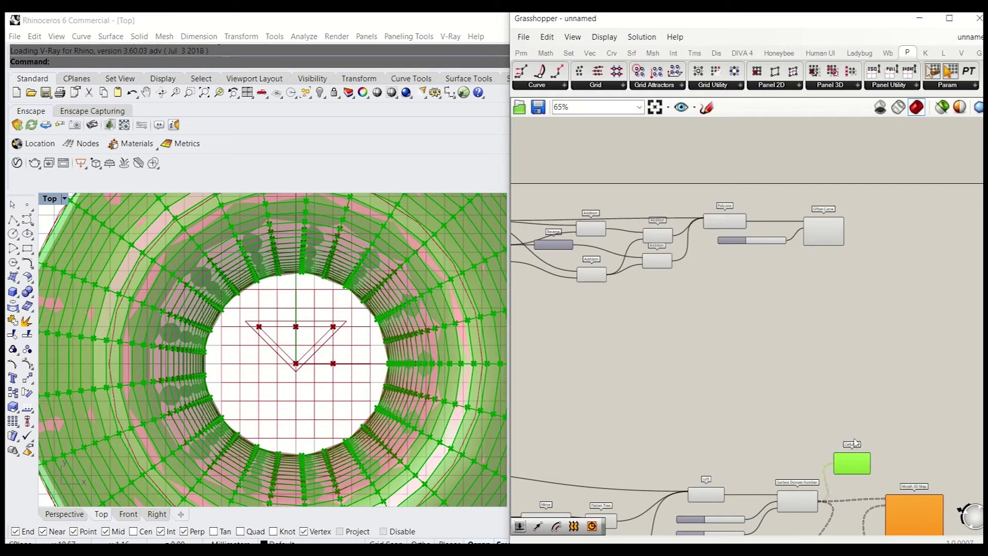
Select all roof-surface components together and move them closer beneath the pattern components
{"action": "scroll", "coordinate": [854, 442], "scroll_direction": "down", "scroll_amount": 3}
{"action": "left_click_drag", "start_coordinate": [934, 465], "coordinate": [541, 344]}
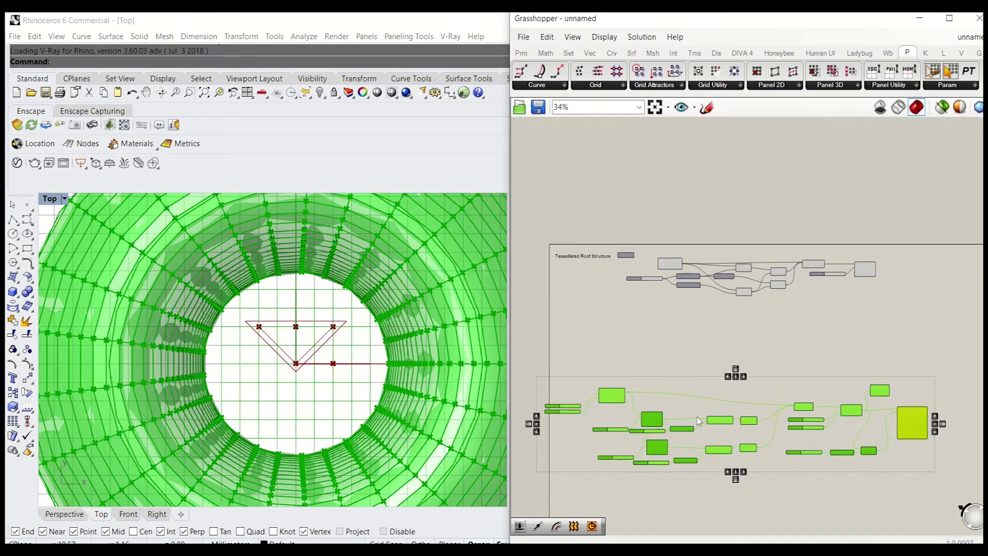
{"action": "left_click_drag", "start_coordinate": [617, 395], "coordinate": [639, 360]}
{"action": "left_click", "coordinate": [902, 302]}
Add a Loft component near Offset Curve
{"action": "scroll", "coordinate": [813, 381], "scroll_direction": "up", "scroll_amount": 4}
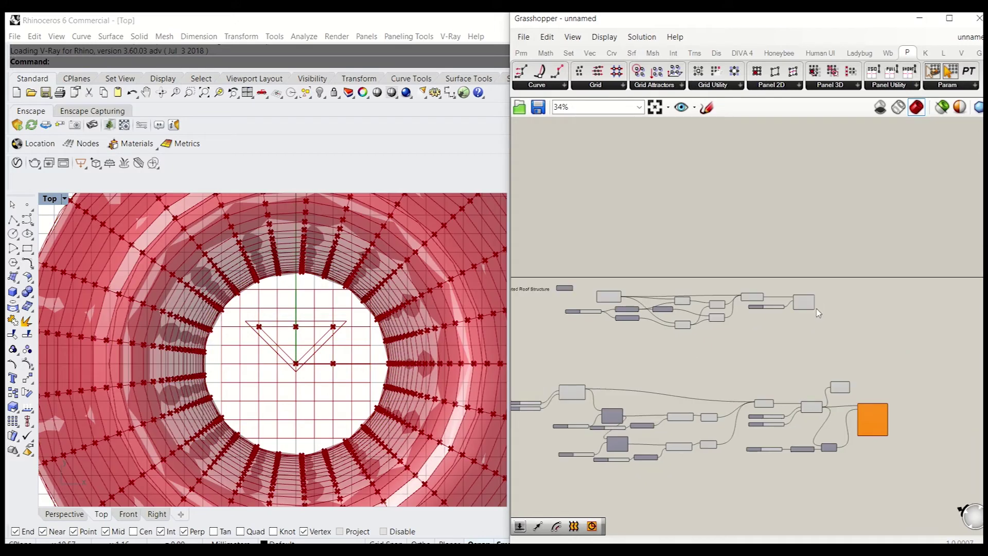
{"action": "left_click", "coordinate": [790, 315]}
{"action": "scroll", "coordinate": [805, 335], "scroll_direction": "up", "scroll_amount": 2}
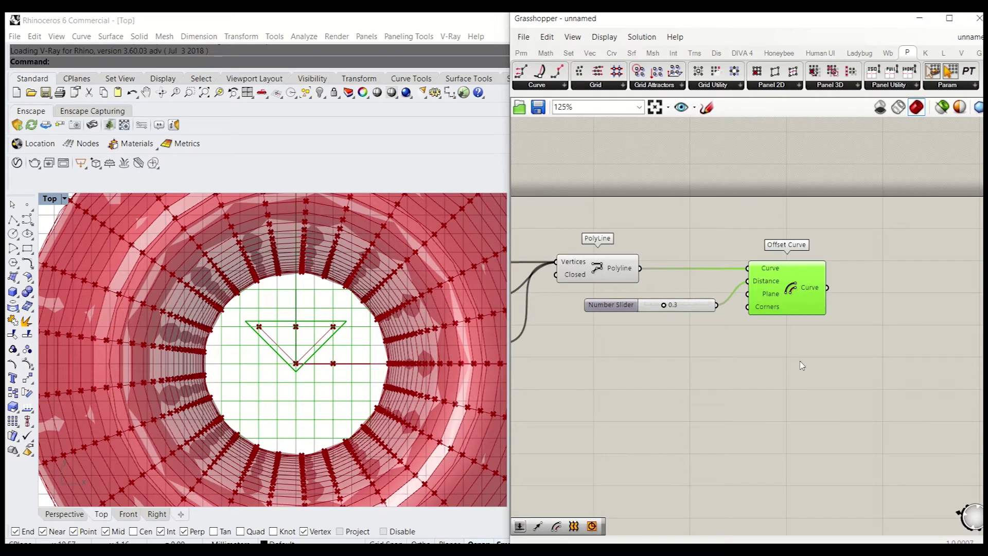
{"action": "left_click", "coordinate": [788, 362]}
{"action": "right_click_drag", "start_coordinate": [840, 335], "coordinate": [810, 340]}
{"action": "left_click", "coordinate": [763, 298]}
{"action": "left_click", "coordinate": [805, 355]}
{"action": "double_click", "coordinate": [807, 356]}
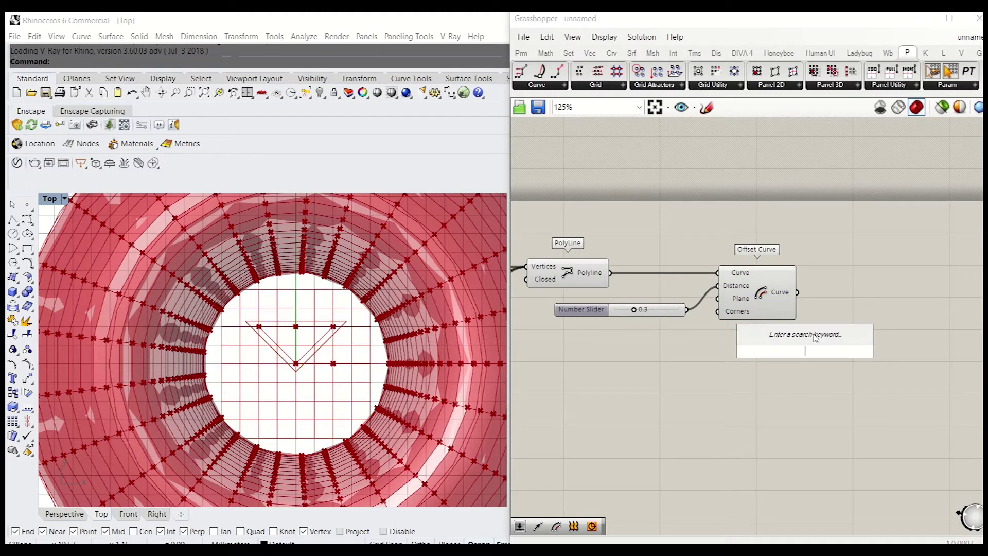
{"action": "type", "text": "loft"}
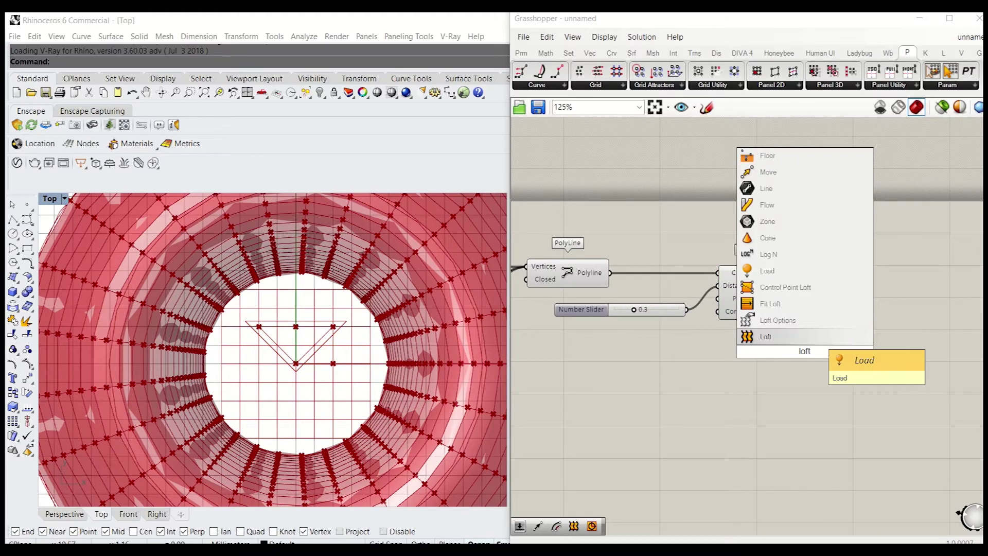
{"action": "key", "text": "Return"}
Connect both the Polyline and the Offset Curve outputs to the new Loft's Curves input and place Loft after Offset Curve
{"action": "left_click", "coordinate": [735, 296]}
{"action": "left_click", "coordinate": [605, 273]}
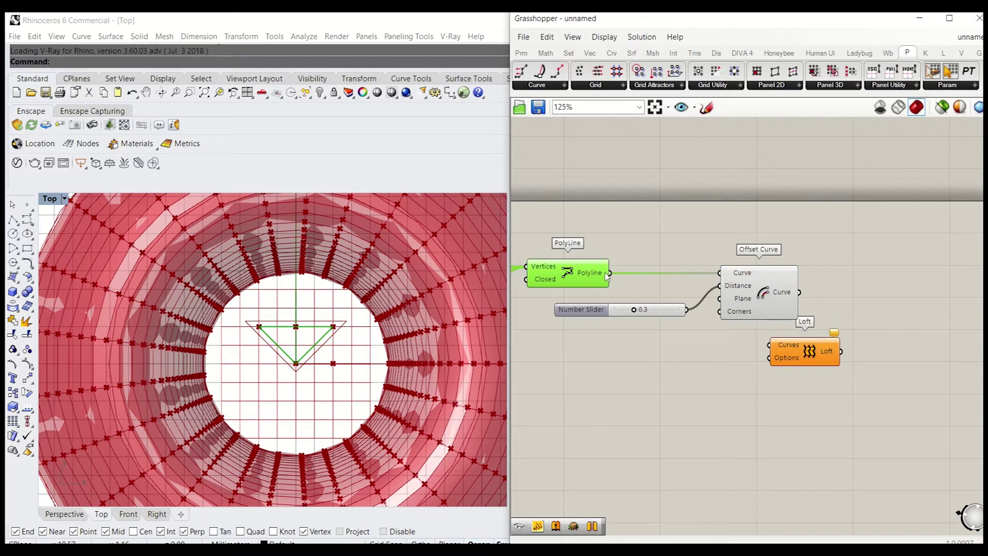
{"action": "left_click_drag", "start_coordinate": [611, 272], "coordinate": [889, 322]}
{"action": "left_click_drag", "start_coordinate": [799, 291], "coordinate": [900, 264]}
{"action": "left_click", "coordinate": [834, 313]}
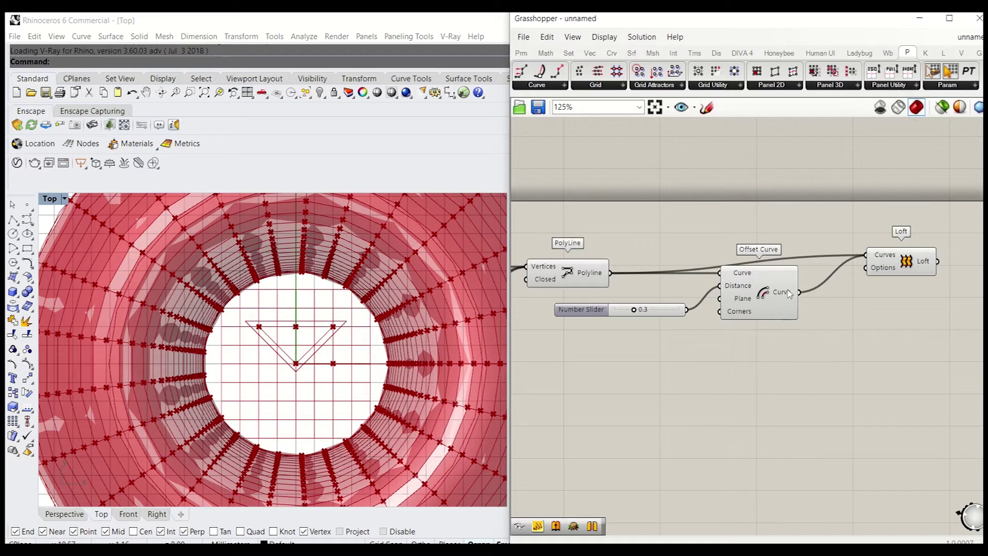
Flatten the Offset Curve and PolyLine outputs feeding the Loft, and shift Loft slightly upward
{"action": "right_click", "coordinate": [789, 293]}
{"action": "left_click", "coordinate": [828, 355]}
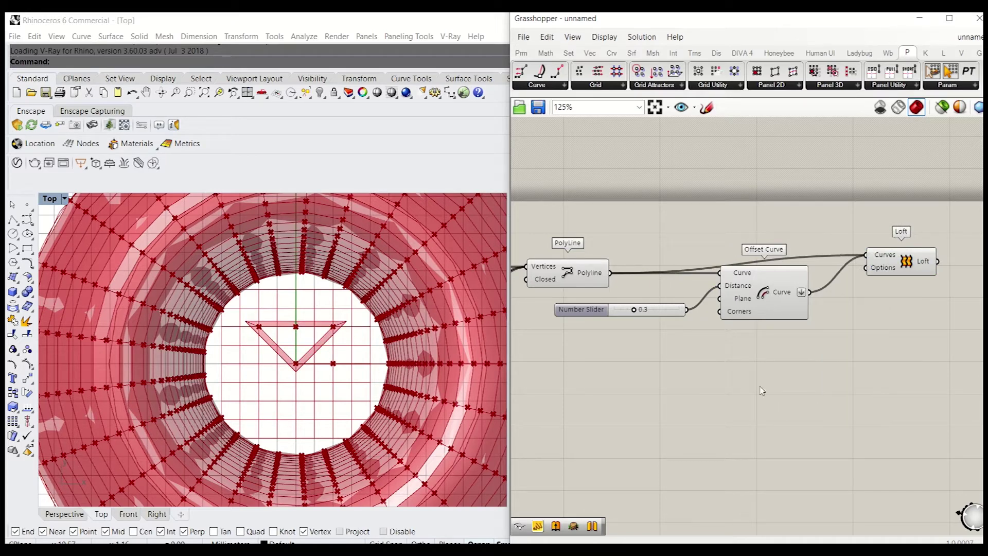
{"action": "right_click", "coordinate": [608, 277]}
{"action": "left_click", "coordinate": [661, 335]}
{"action": "left_click_drag", "start_coordinate": [906, 263], "coordinate": [902, 247]}
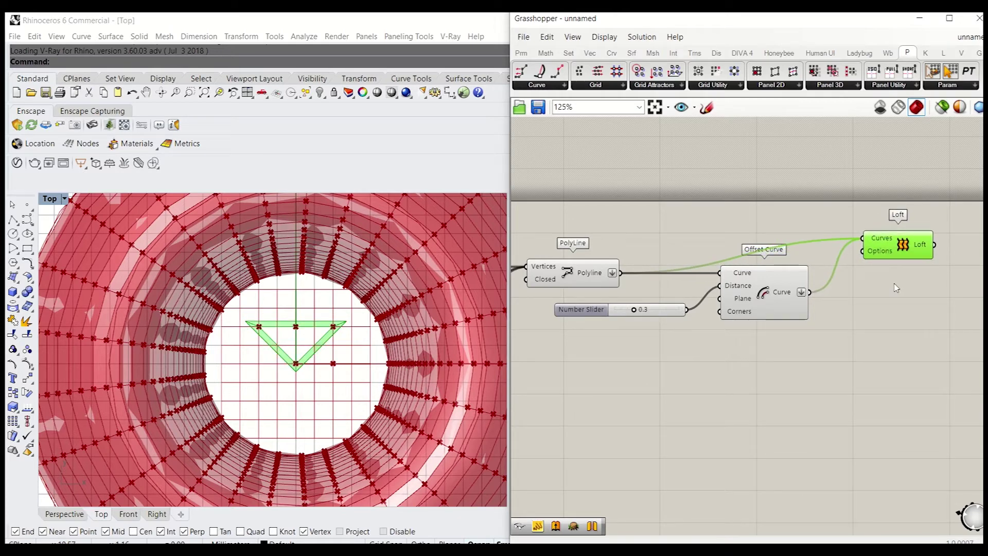
Add a Unit Z component below the new Loft and an Extrude component after them
{"action": "right_click_drag", "start_coordinate": [895, 288], "coordinate": [836, 305]}
{"action": "right_click_drag", "start_coordinate": [897, 351], "coordinate": [782, 353]}
{"action": "left_click", "coordinate": [781, 351]}
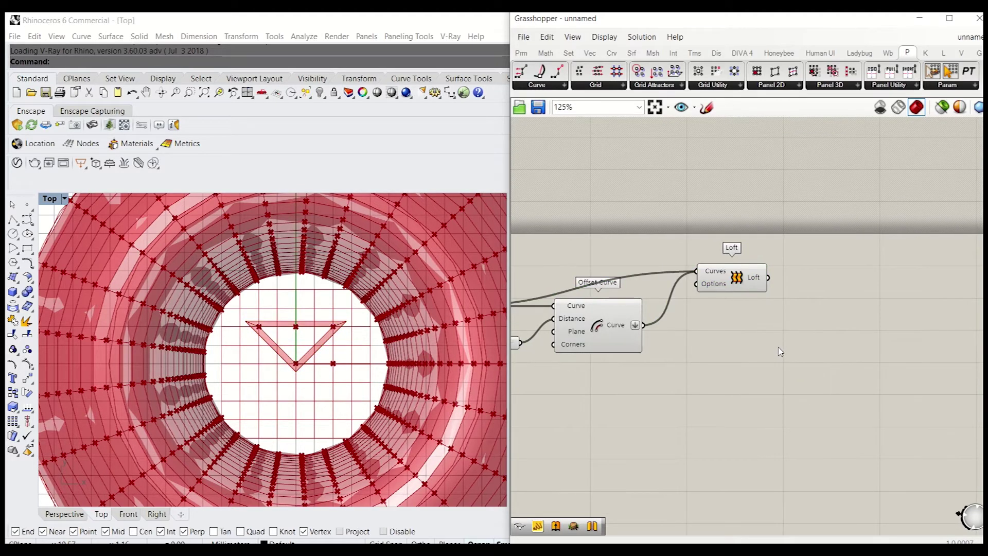
{"action": "double_click", "coordinate": [764, 342]}
{"action": "type", "text": "unit z"}
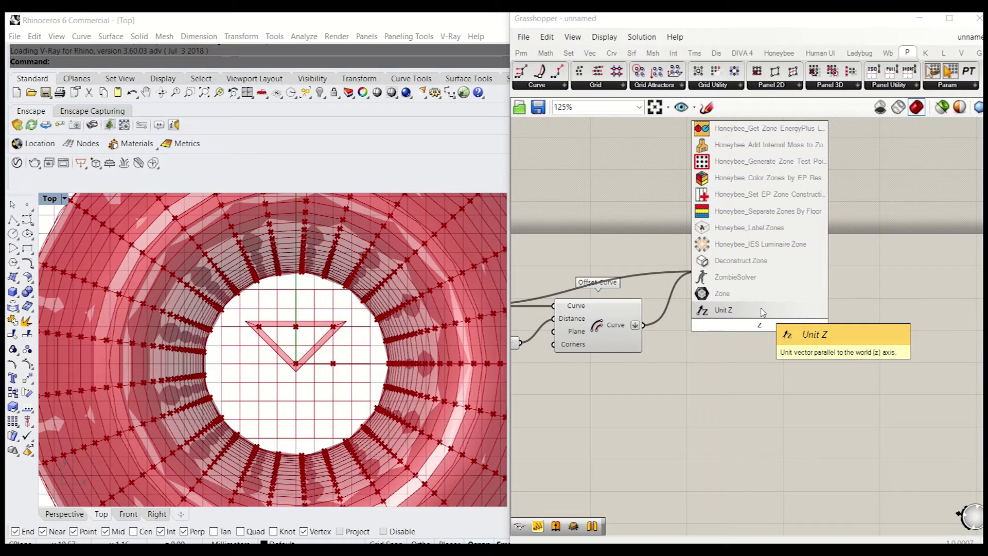
{"action": "key", "text": "Return"}
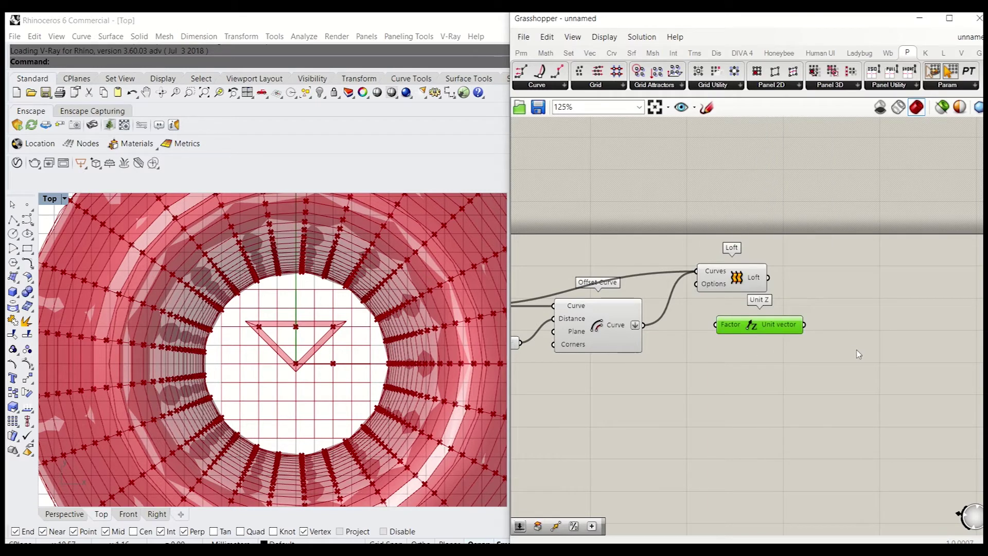
{"action": "double_click", "coordinate": [854, 345]}
{"action": "type", "text": "extr"}
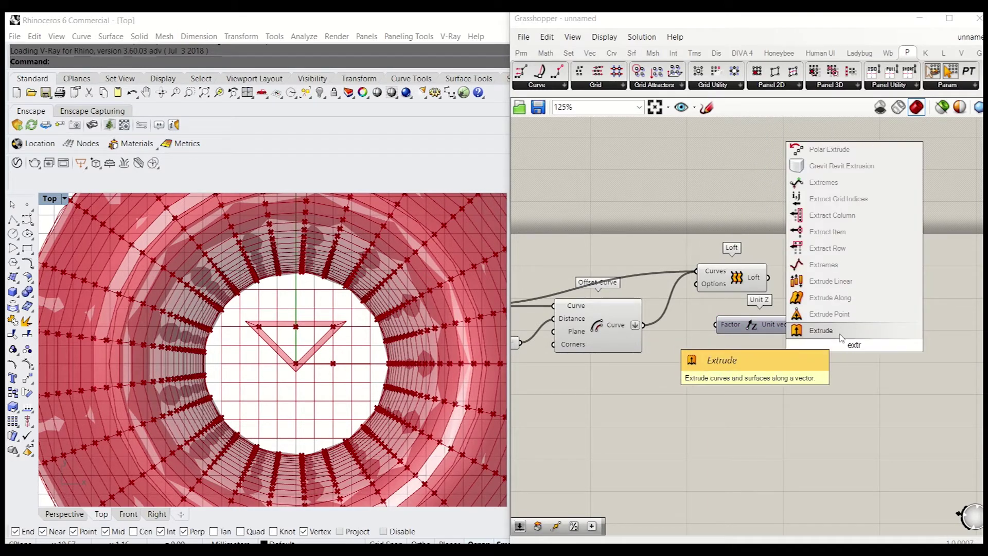
{"action": "left_click", "coordinate": [843, 331]}
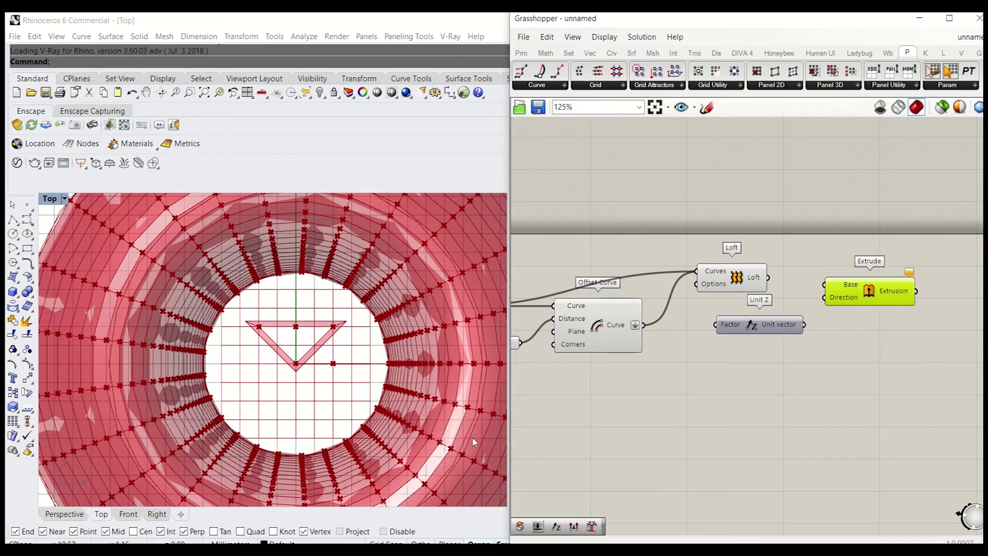
Show the Perspective viewport in Rhino and limit the Grasshopper preview to selected components, with the new Loft selected
{"action": "left_click", "coordinate": [67, 515]}
{"action": "scroll", "coordinate": [309, 390], "scroll_direction": "up", "scroll_amount": 1}
{"action": "scroll", "coordinate": [293, 360], "scroll_direction": "down", "scroll_amount": 10}
{"action": "scroll", "coordinate": [278, 378], "scroll_direction": "up", "scroll_amount": 10}
{"action": "scroll", "coordinate": [278, 377], "scroll_direction": "up", "scroll_amount": 5}
{"action": "right_click_drag", "start_coordinate": [304, 342], "coordinate": [281, 405]}
{"action": "scroll", "coordinate": [285, 360], "scroll_direction": "up", "scroll_amount": 2}
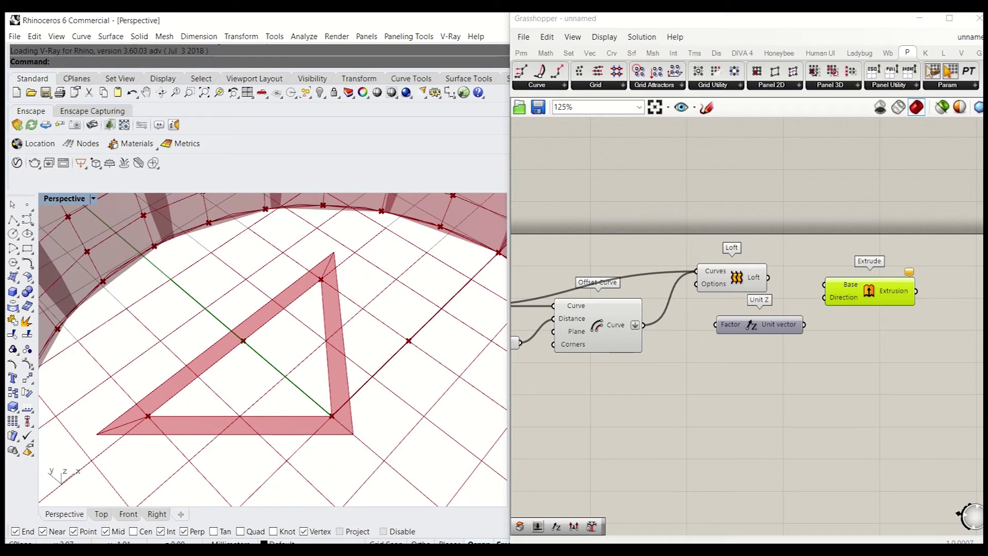
{"action": "left_click", "coordinate": [942, 106]}
{"action": "left_click", "coordinate": [739, 278]}
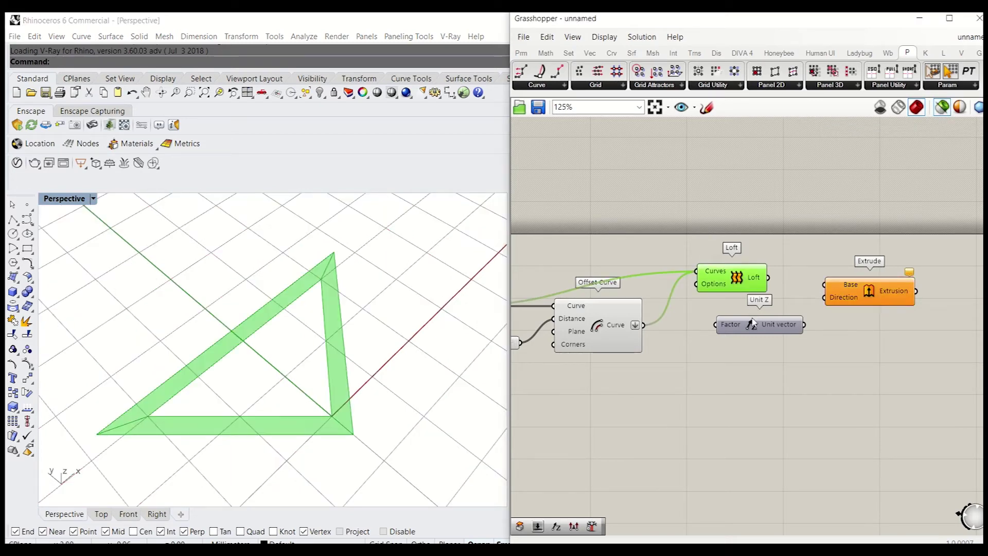
Connect the Loft output to Extrude's Base and the Unit Z vector to its Direction
{"action": "left_click_drag", "start_coordinate": [768, 278], "coordinate": [825, 284]}
{"action": "left_click_drag", "start_coordinate": [804, 325], "coordinate": [825, 297]}
{"action": "left_click", "coordinate": [833, 302]}
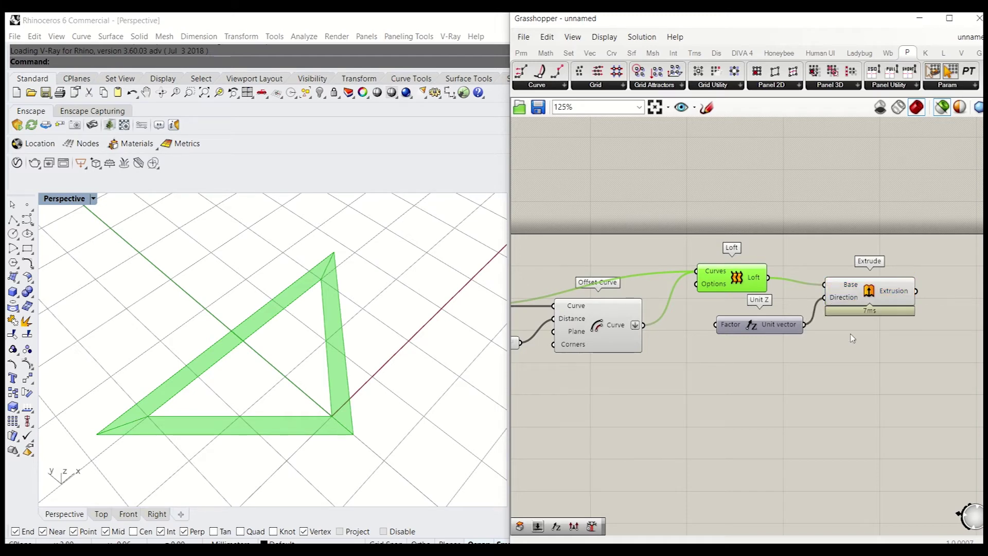
Examine the extruded triangular frame in the Perspective and Top viewports
{"action": "right_click_drag", "start_coordinate": [293, 408], "coordinate": [315, 367]}
{"action": "left_click", "coordinate": [101, 514]}
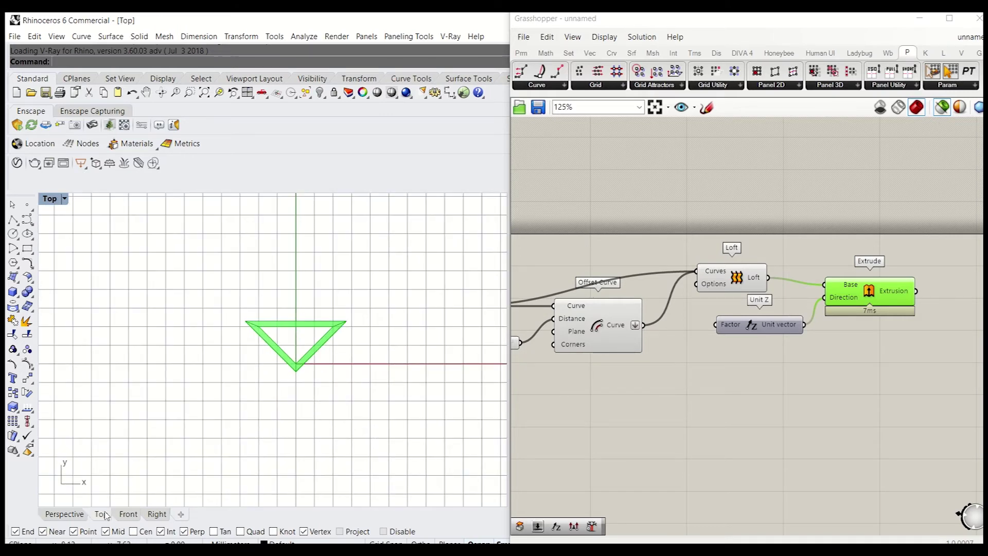
{"action": "scroll", "coordinate": [301, 360], "scroll_direction": "up", "scroll_amount": 1}
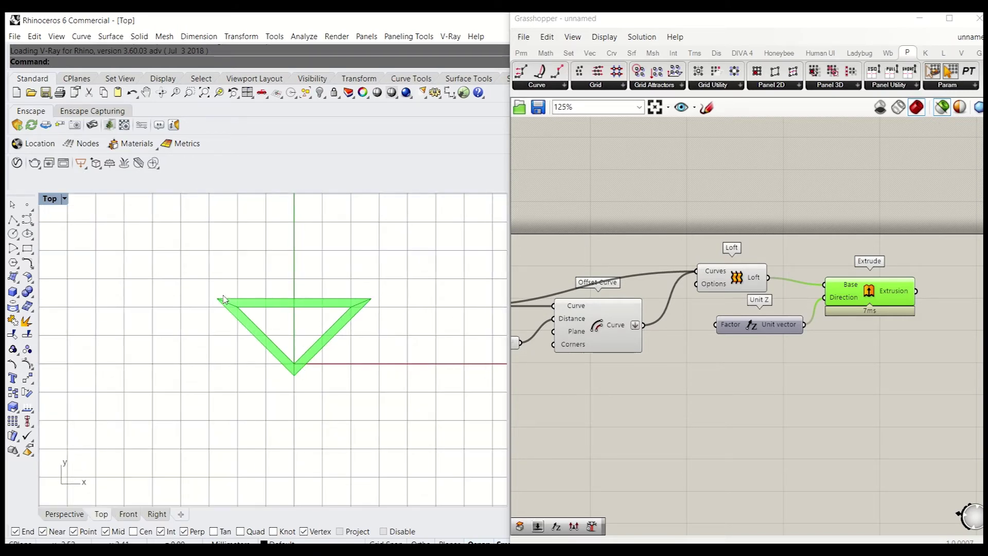
{"action": "scroll", "coordinate": [296, 335], "scroll_direction": "down", "scroll_amount": 3}
{"action": "scroll", "coordinate": [252, 322], "scroll_direction": "up", "scroll_amount": 2}
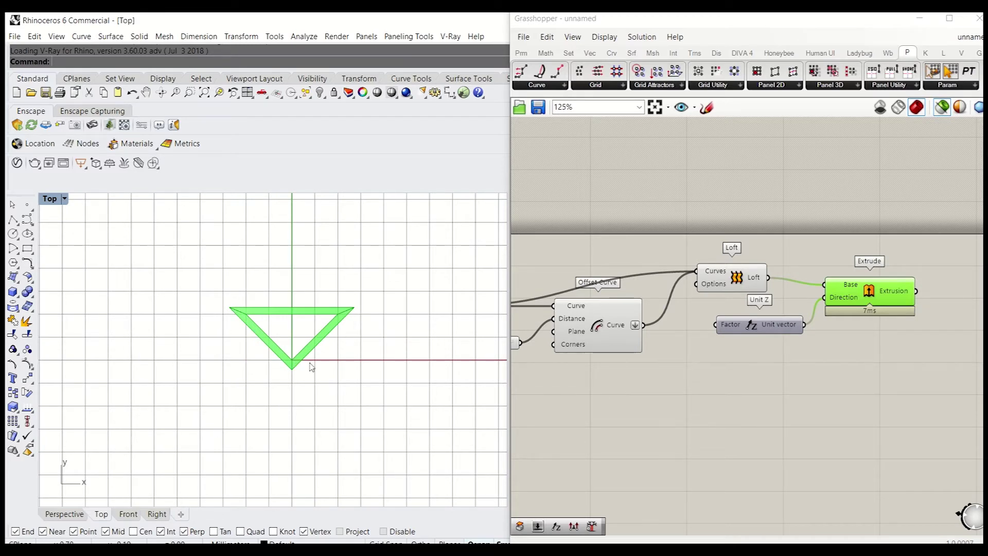
Clear the component selection and restore the preview of all components in the viewport
{"action": "left_click", "coordinate": [877, 356]}
{"action": "right_click_drag", "start_coordinate": [826, 354], "coordinate": [673, 362]}
{"action": "left_click", "coordinate": [748, 302]}
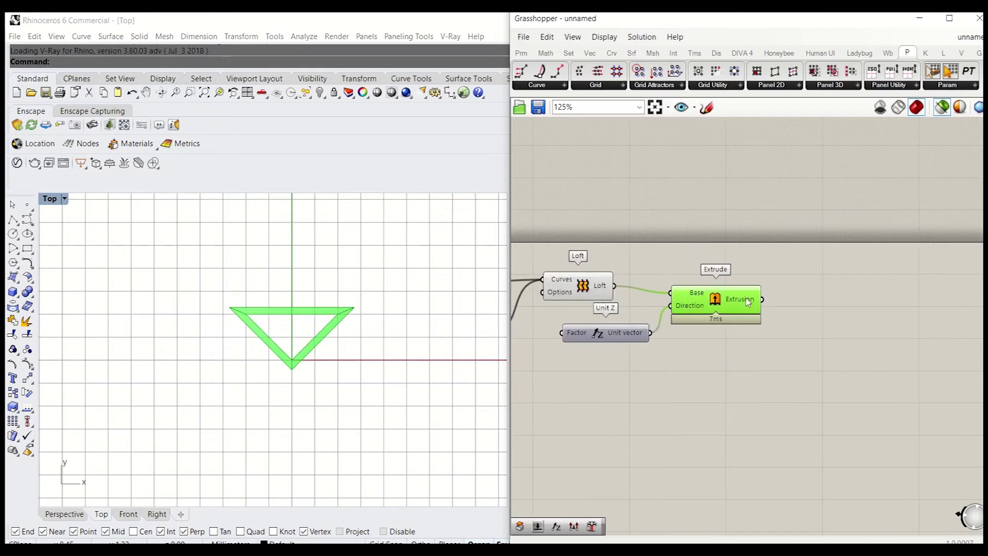
{"action": "left_click", "coordinate": [799, 354]}
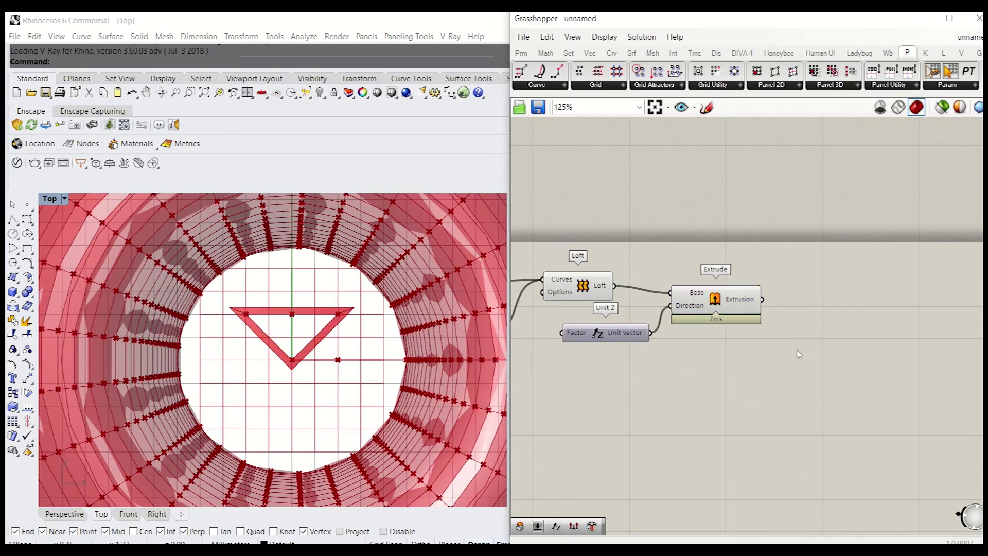
{"action": "double_click", "coordinate": [742, 390]}
{"action": "left_click", "coordinate": [832, 348]}
Apply the expression -x to the Distance input of the Offset Curve component
{"action": "right_click_drag", "start_coordinate": [772, 346], "coordinate": [846, 343]}
{"action": "scroll", "coordinate": [846, 343], "scroll_direction": "down", "scroll_amount": 2}
{"action": "right_click_drag", "start_coordinate": [692, 355], "coordinate": [746, 350]}
{"action": "scroll", "coordinate": [649, 325], "scroll_direction": "up", "scroll_amount": 4}
{"action": "right_click", "coordinate": [651, 326]}
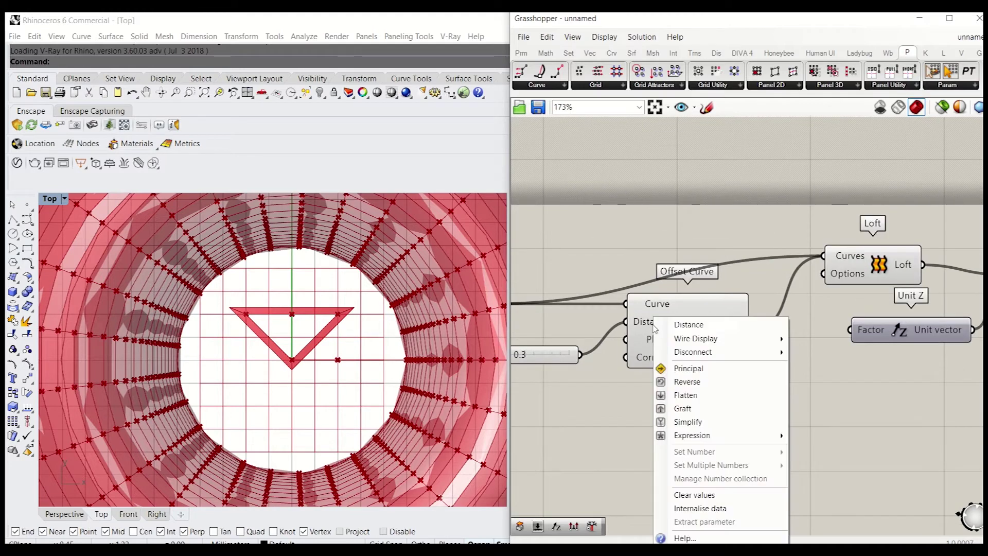
{"action": "mouse_move", "coordinate": [706, 437]}
{"action": "left_click", "coordinate": [827, 449]}
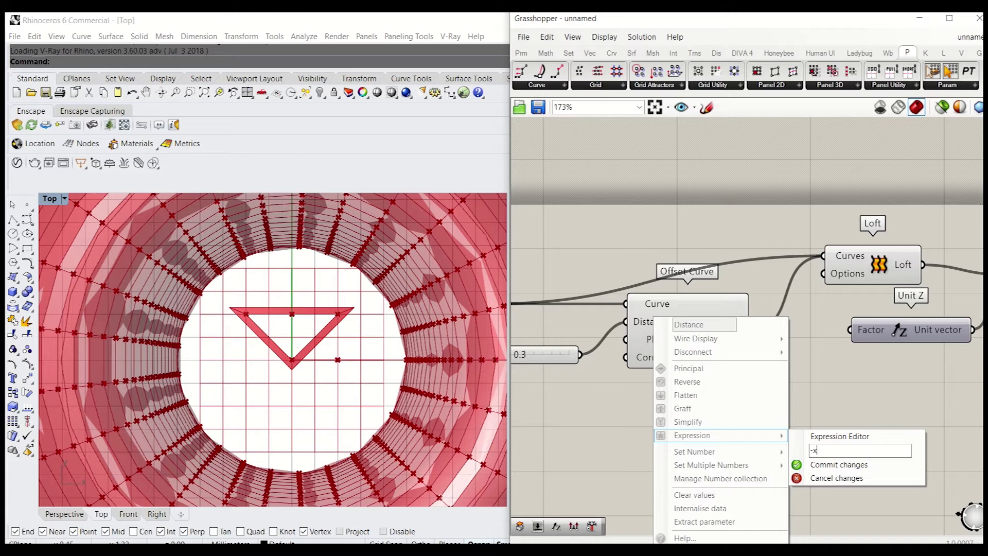
{"action": "left_click", "coordinate": [844, 464]}
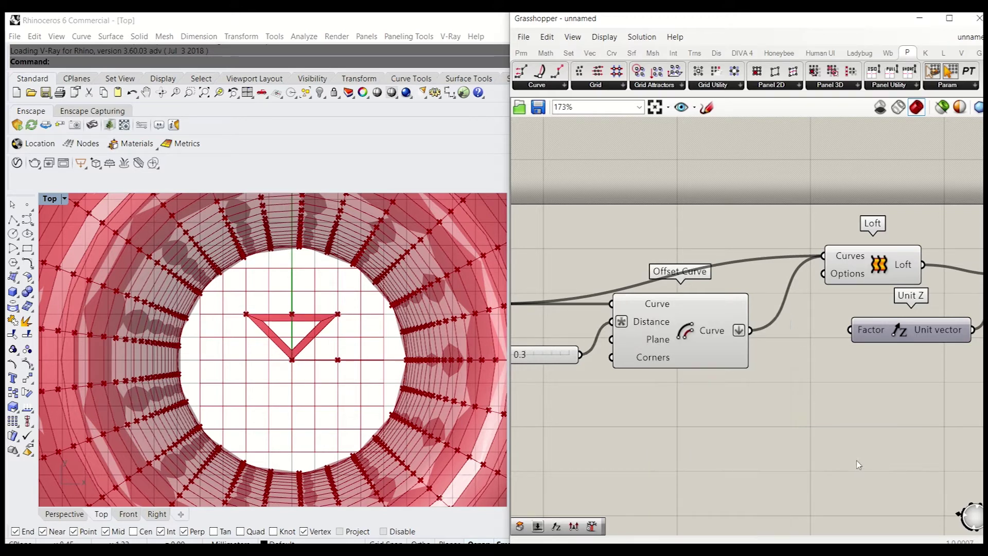
{"action": "scroll", "coordinate": [779, 421], "scroll_direction": "down", "scroll_amount": 3}
{"action": "scroll", "coordinate": [781, 422], "scroll_direction": "down", "scroll_amount": 1}
{"action": "scroll", "coordinate": [784, 414], "scroll_direction": "up", "scroll_amount": 1}
{"action": "right_click_drag", "start_coordinate": [799, 396], "coordinate": [777, 405]}
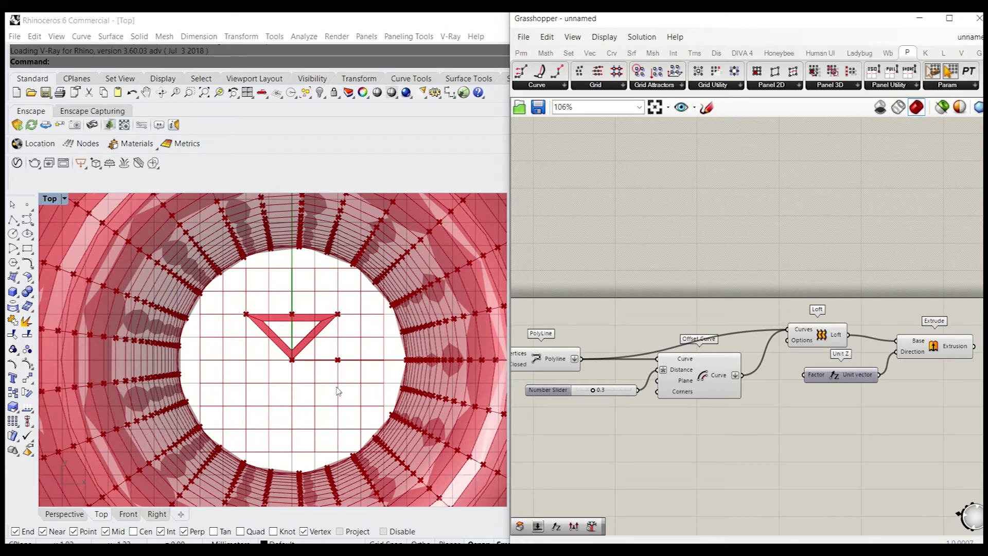
Add a Rotate component after Extrude and connect the Extrusion output to its Geometry input
{"action": "right_click_drag", "start_coordinate": [910, 388], "coordinate": [749, 381]}
{"action": "double_click", "coordinate": [837, 373]}
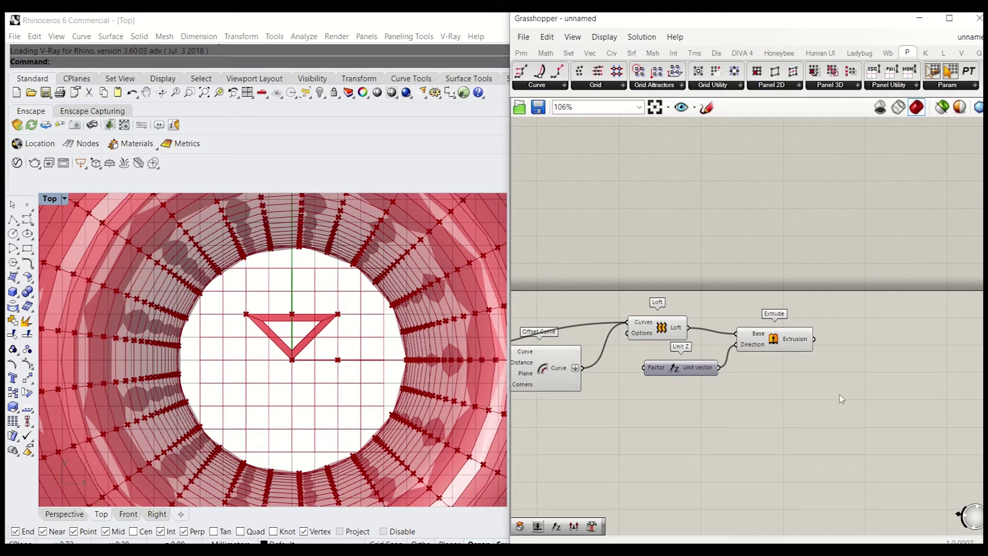
{"action": "double_click", "coordinate": [826, 361]}
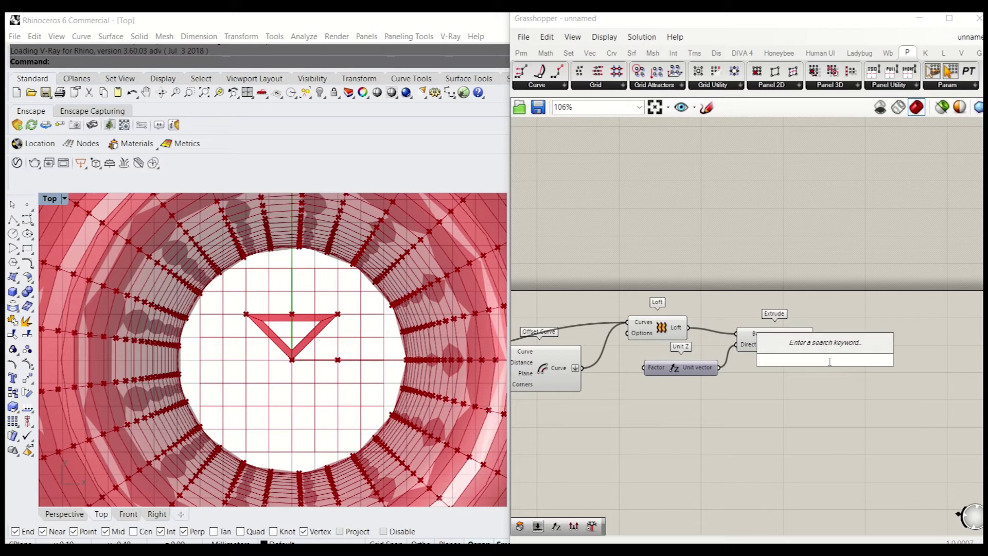
{"action": "type", "text": "ro"}
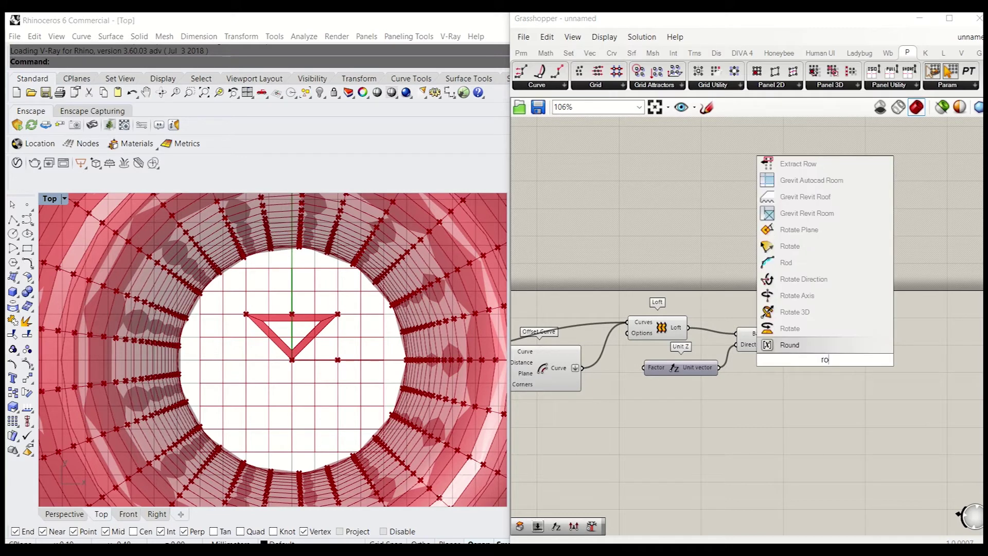
{"action": "key", "text": "Up"}
{"action": "key", "text": "Return"}
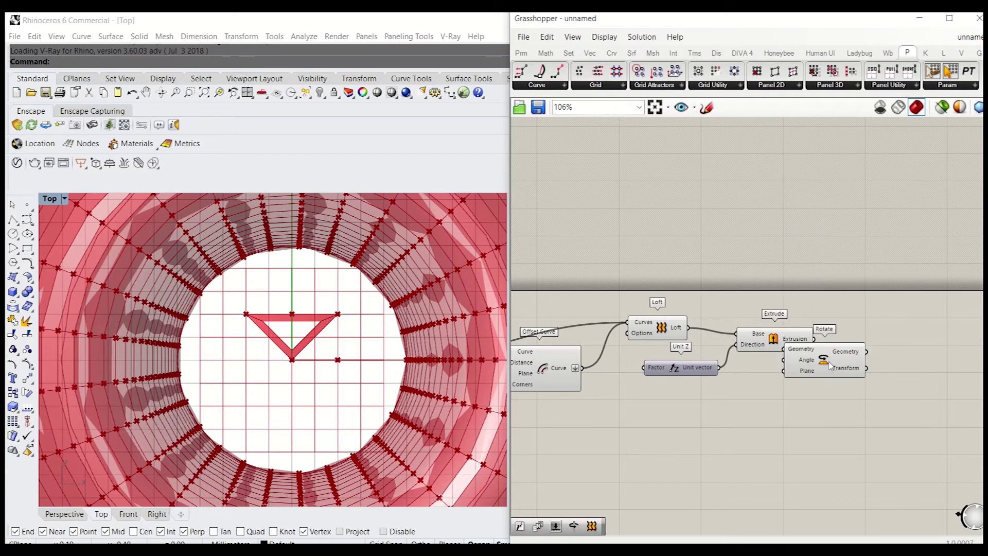
{"action": "double_click", "coordinate": [761, 423]}
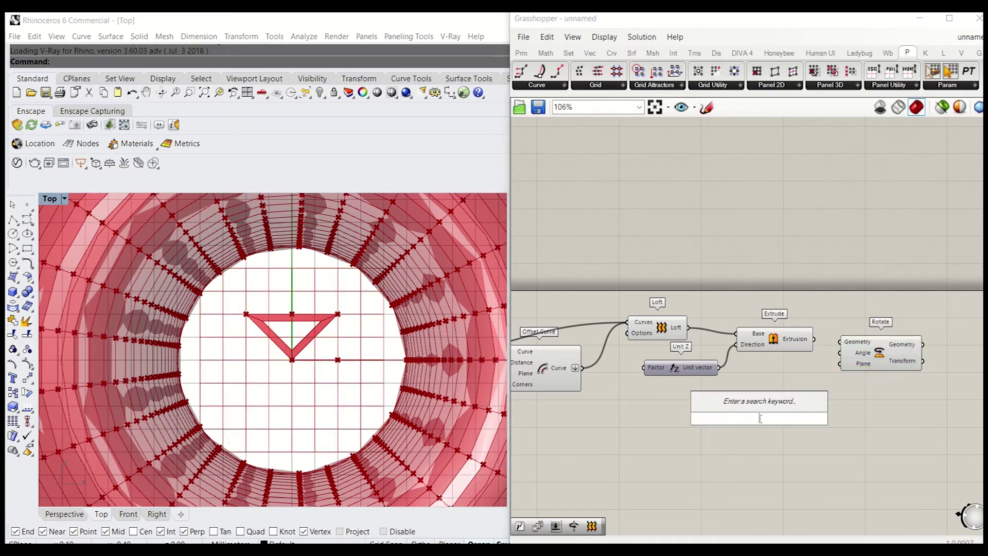
{"action": "left_click", "coordinate": [332, 319]}
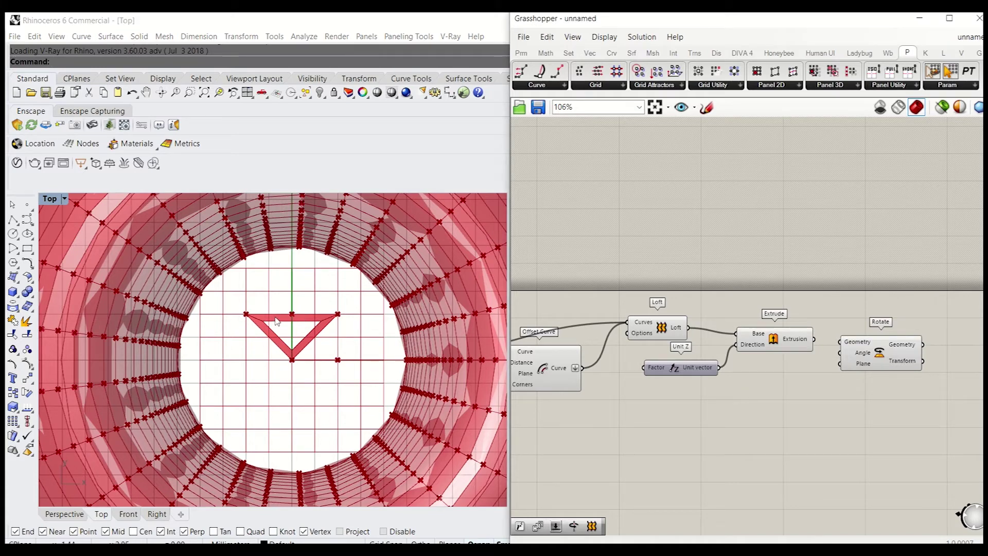
{"action": "left_click_drag", "start_coordinate": [814, 339], "coordinate": [840, 342]}
Add a Series component below Extrude and connect its output to Rotate's Angle input
{"action": "double_click", "coordinate": [791, 392]}
{"action": "type", "text": "ser"}
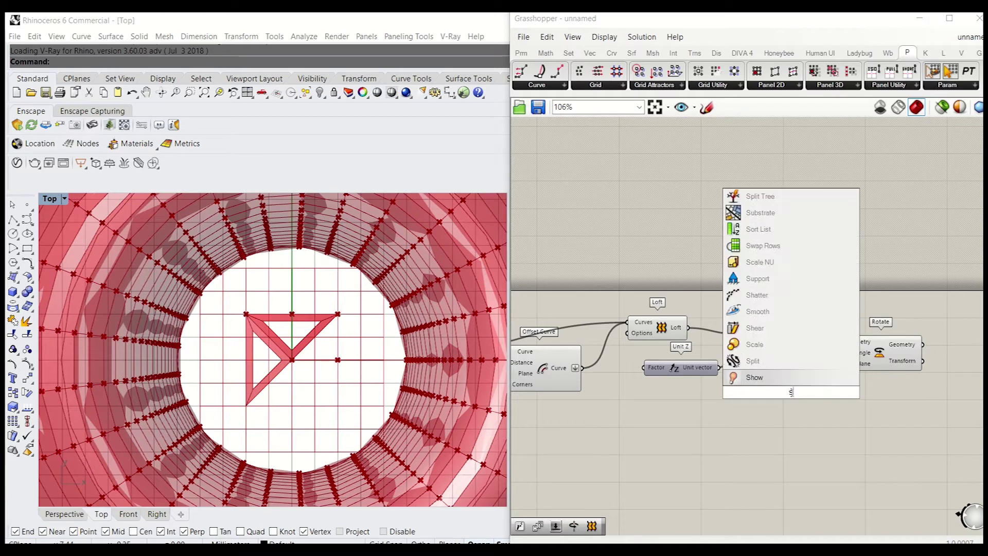
{"action": "left_click", "coordinate": [793, 378]}
{"action": "left_click_drag", "start_coordinate": [823, 396], "coordinate": [840, 353]}
{"action": "scroll", "coordinate": [862, 355], "scroll_direction": "up", "scroll_amount": 3}
{"action": "right_click", "coordinate": [862, 355]}
{"action": "left_click", "coordinate": [716, 451]}
Create a number slider with value 4 and connect it to the Series component's Count
{"action": "double_click", "coordinate": [627, 431]}
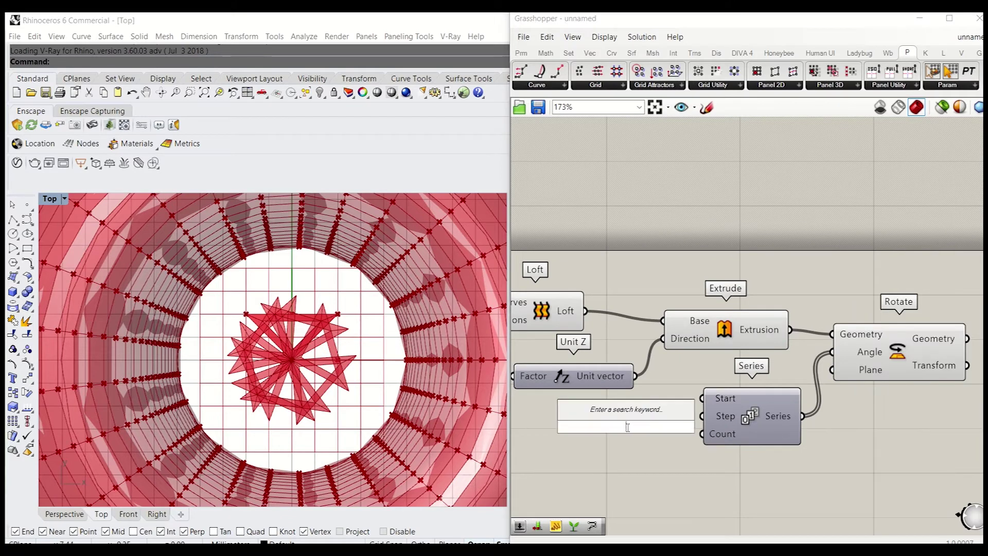
{"action": "type", "text": "4"}
{"action": "key", "text": "Return"}
{"action": "left_click_drag", "start_coordinate": [667, 436], "coordinate": [702, 433]}
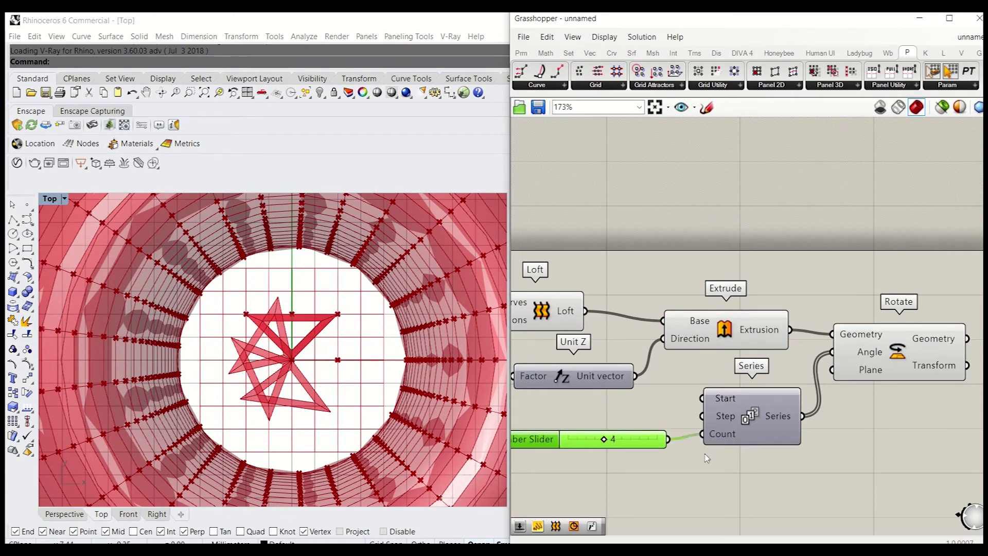
Create a number slider with value 90 and connect it to the Series component's Step
{"action": "double_click", "coordinate": [663, 414]}
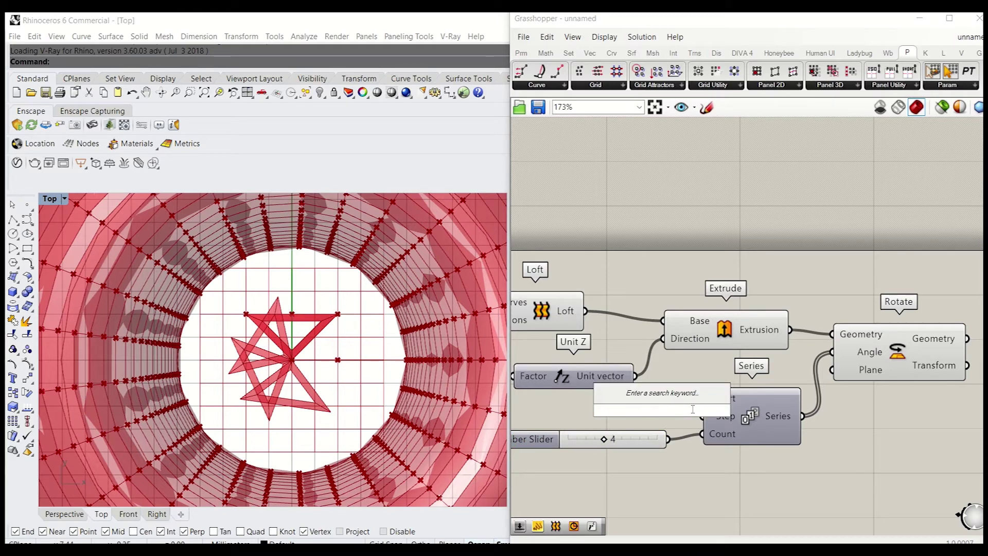
{"action": "type", "text": "90"}
{"action": "key", "text": "Return"}
{"action": "left_click_drag", "start_coordinate": [653, 418], "coordinate": [658, 413]}
{"action": "left_click_drag", "start_coordinate": [702, 398], "coordinate": [656, 403]}
{"action": "left_click_drag", "start_coordinate": [668, 405], "coordinate": [705, 419]}
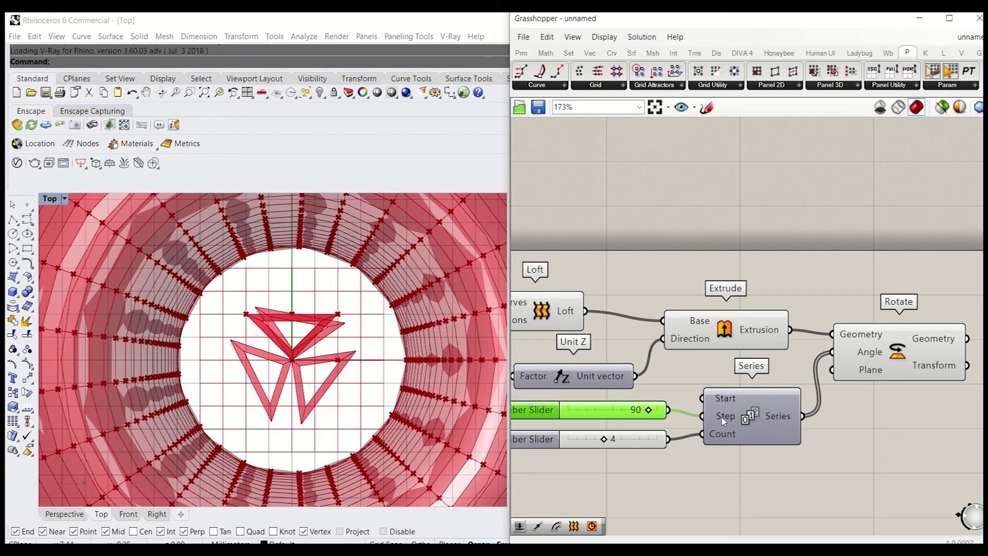
Switch Rotate's Angle input to degrees and select the Rotate component
{"action": "right_click", "coordinate": [858, 355]}
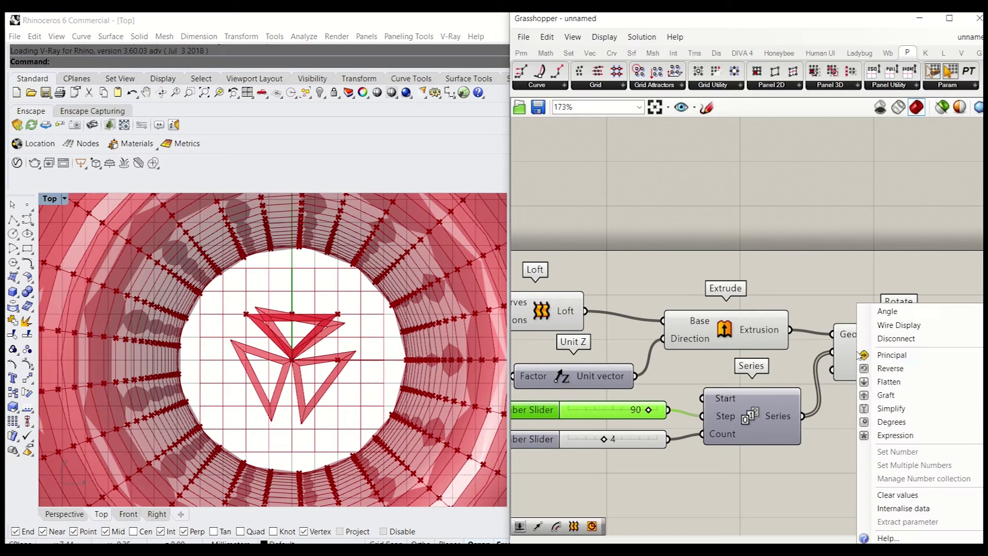
{"action": "left_click", "coordinate": [885, 418]}
{"action": "left_click", "coordinate": [885, 358]}
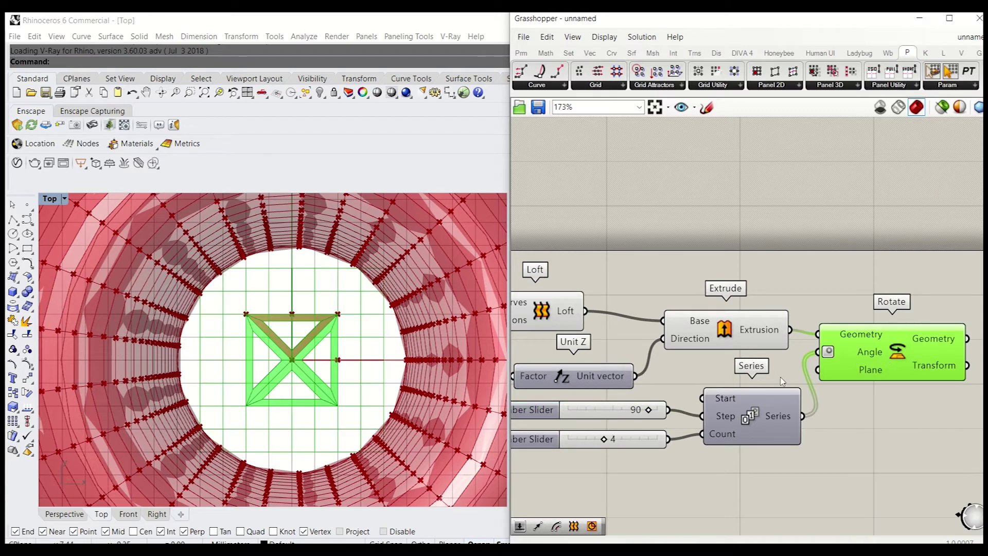
Turn off the preview of the Loft and Extrude components that feed Rotate
{"action": "scroll", "coordinate": [801, 383], "scroll_direction": "down", "scroll_amount": 3}
{"action": "left_click_drag", "start_coordinate": [755, 307], "coordinate": [647, 345]}
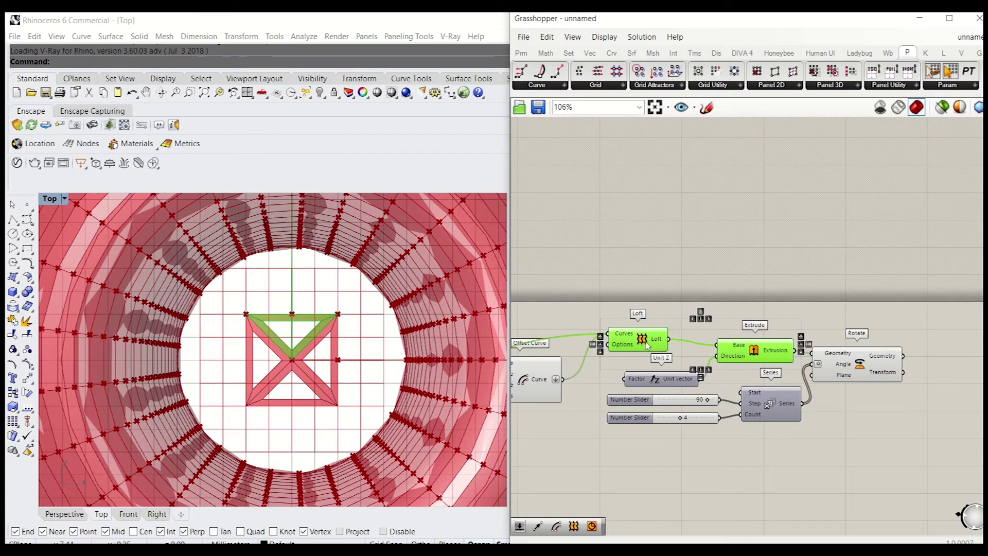
{"action": "right_click", "coordinate": [684, 300]}
{"action": "left_click", "coordinate": [715, 316]}
{"action": "right_click_drag", "start_coordinate": [592, 441], "coordinate": [690, 419]}
{"action": "left_click", "coordinate": [691, 419]}
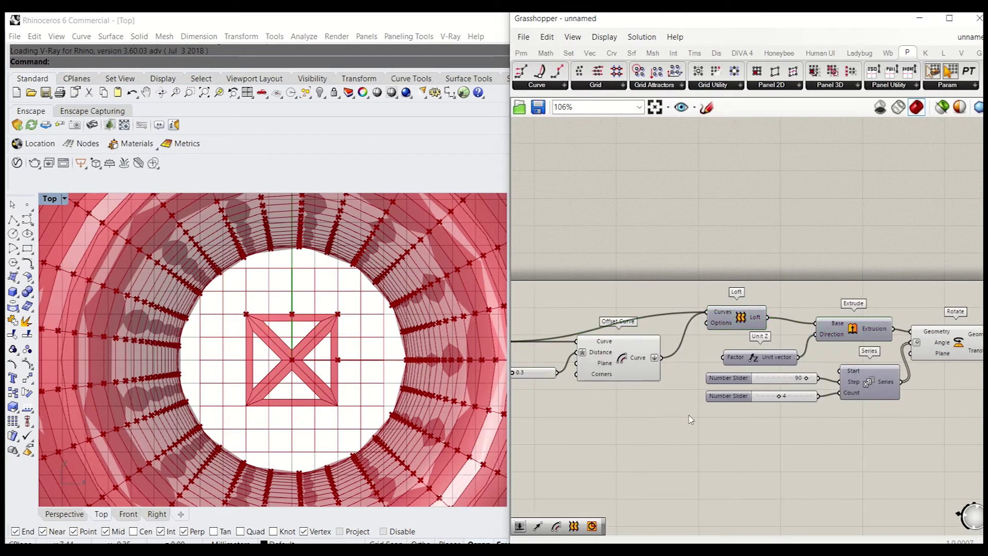
Examine the four rotated triangular frames in the Top viewport with the Rotate component selected
{"action": "right_click_drag", "start_coordinate": [950, 352], "coordinate": [852, 355]}
{"action": "scroll", "coordinate": [852, 355], "scroll_direction": "up", "scroll_amount": 3}
{"action": "left_click", "coordinate": [852, 354]}
{"action": "scroll", "coordinate": [340, 313], "scroll_direction": "up", "scroll_amount": 4}
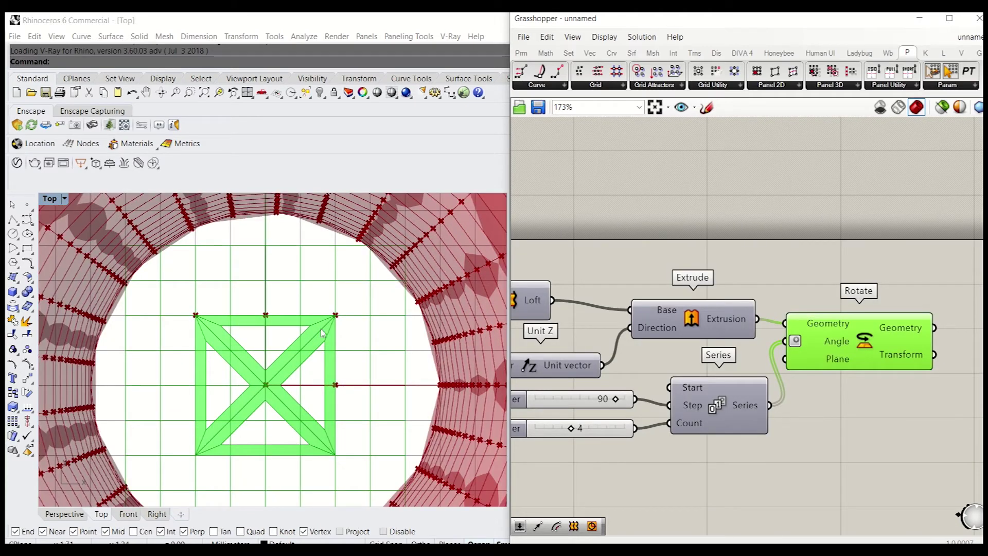
{"action": "scroll", "coordinate": [281, 311], "scroll_direction": "down", "scroll_amount": 4}
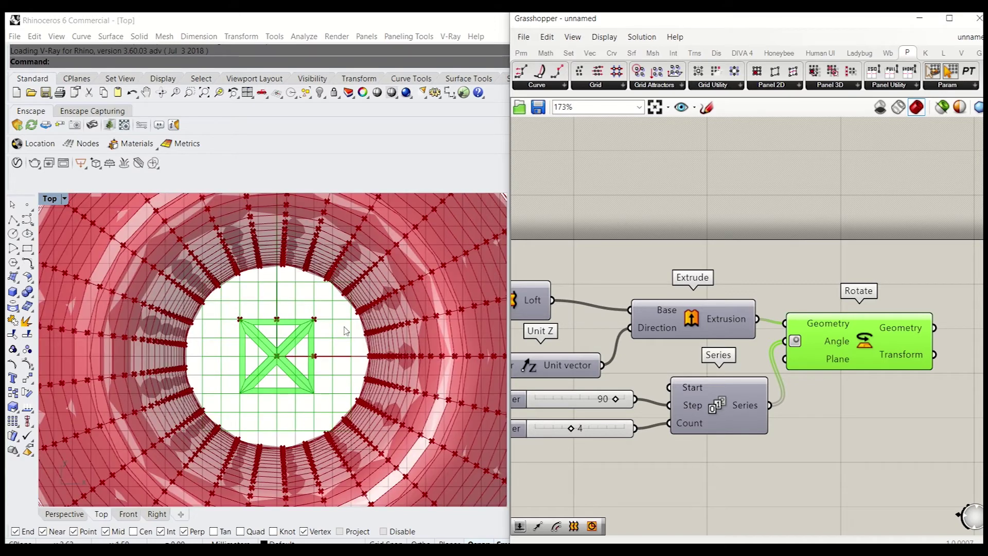
{"action": "scroll", "coordinate": [278, 303], "scroll_direction": "up", "scroll_amount": 3}
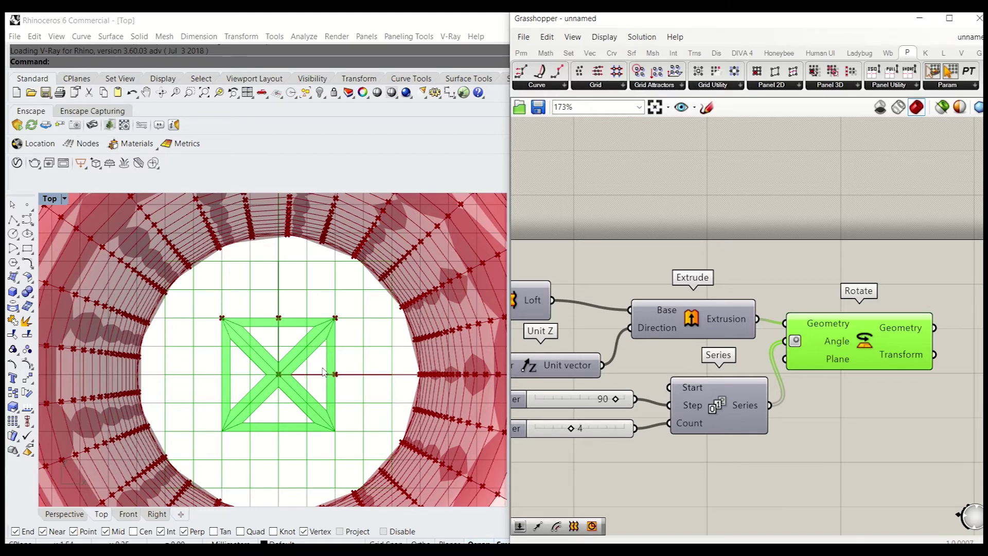
{"action": "scroll", "coordinate": [323, 371], "scroll_direction": "down", "scroll_amount": 4}
{"action": "scroll", "coordinate": [322, 362], "scroll_direction": "up", "scroll_amount": 2}
{"action": "scroll", "coordinate": [315, 375], "scroll_direction": "down", "scroll_amount": 2}
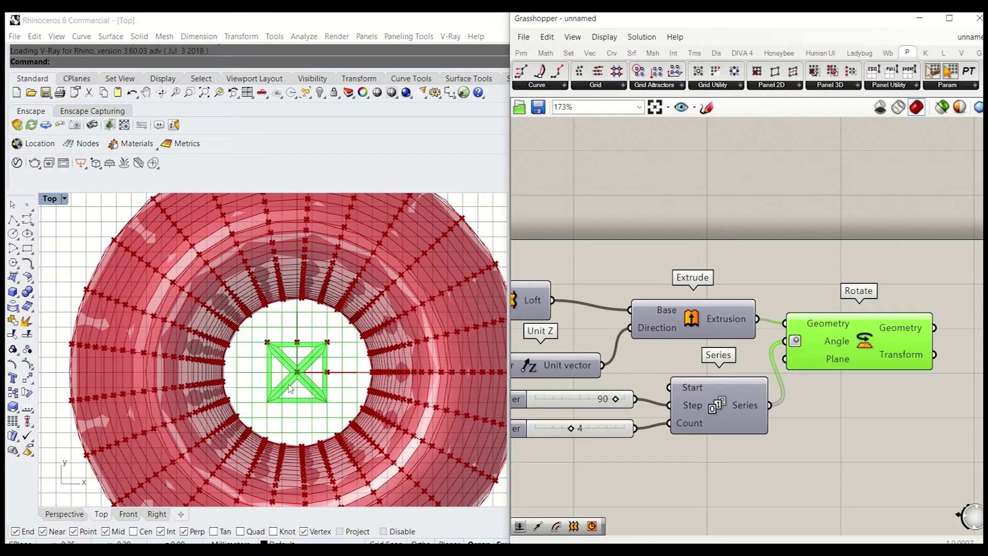
{"action": "scroll", "coordinate": [313, 376], "scroll_direction": "up", "scroll_amount": 2}
{"action": "right_click_drag", "start_coordinate": [848, 400], "coordinate": [673, 406]}
{"action": "left_click", "coordinate": [788, 393]}
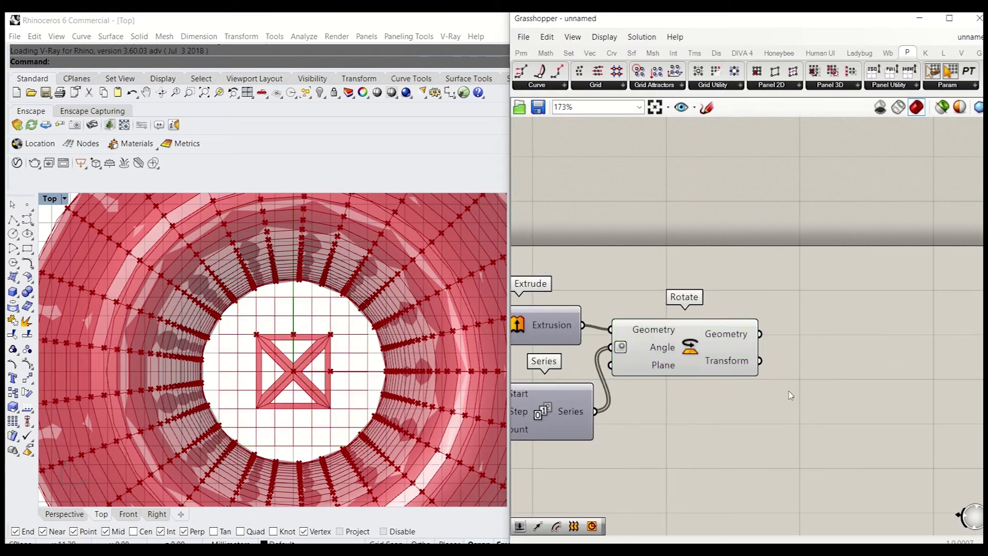
{"action": "left_click", "coordinate": [694, 338]}
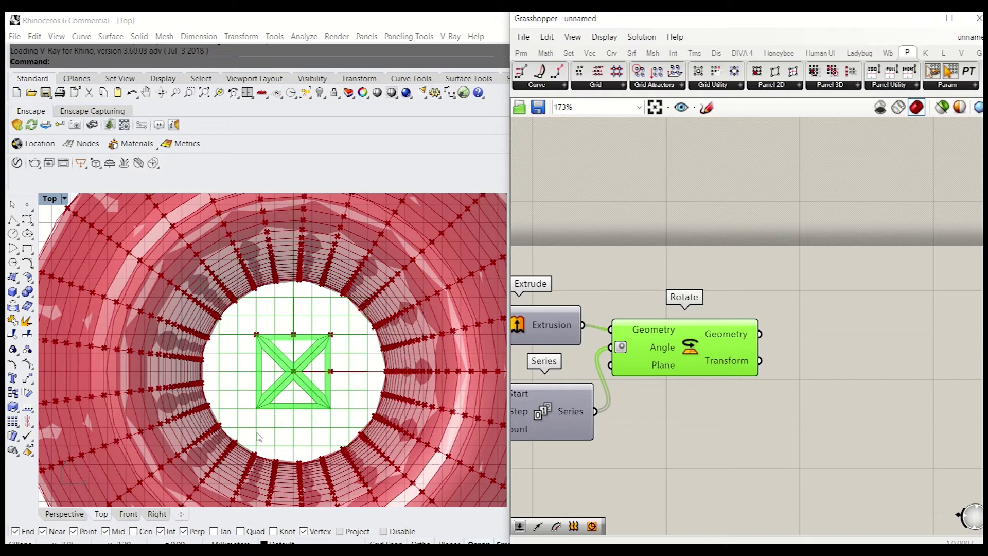
Add a Cap Holes component after Rotate and connect Rotate's Geometry output to its Brep input
{"action": "left_click", "coordinate": [807, 419]}
{"action": "double_click", "coordinate": [807, 419]}
{"action": "type", "text": "ca"}
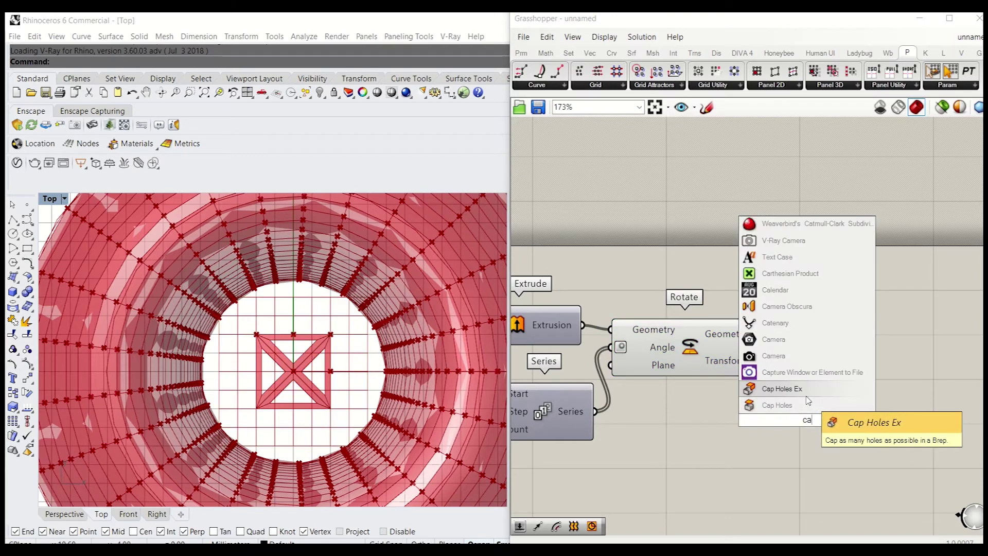
{"action": "left_click", "coordinate": [803, 405]}
{"action": "right_click_drag", "start_coordinate": [802, 415], "coordinate": [857, 408]}
{"action": "left_click_drag", "start_coordinate": [852, 410], "coordinate": [881, 365]}
{"action": "left_click_drag", "start_coordinate": [813, 327], "coordinate": [879, 348]}
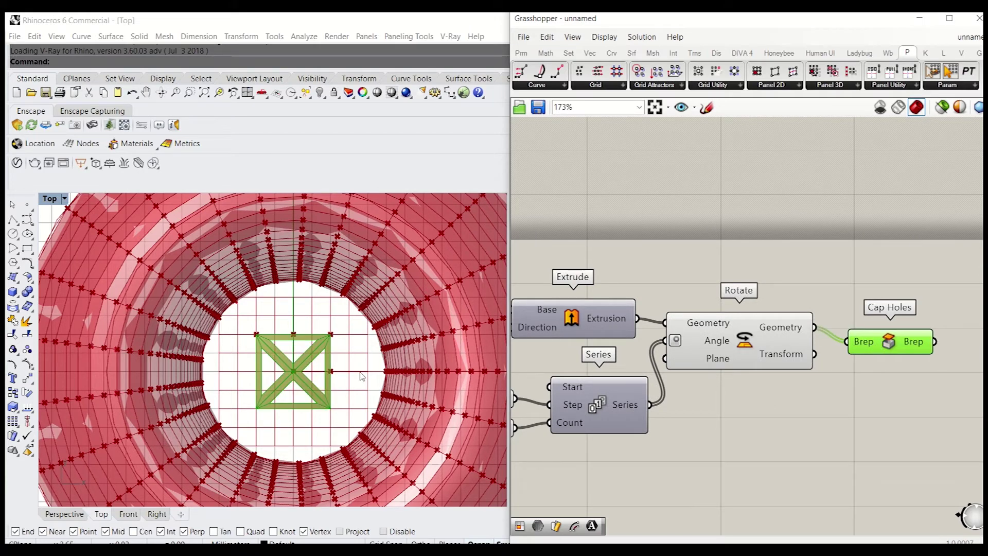
Turn off the preview of the Rotate component and select Cap Holes
{"action": "left_click", "coordinate": [661, 415]}
{"action": "left_click", "coordinate": [754, 344]}
{"action": "right_click", "coordinate": [754, 344]}
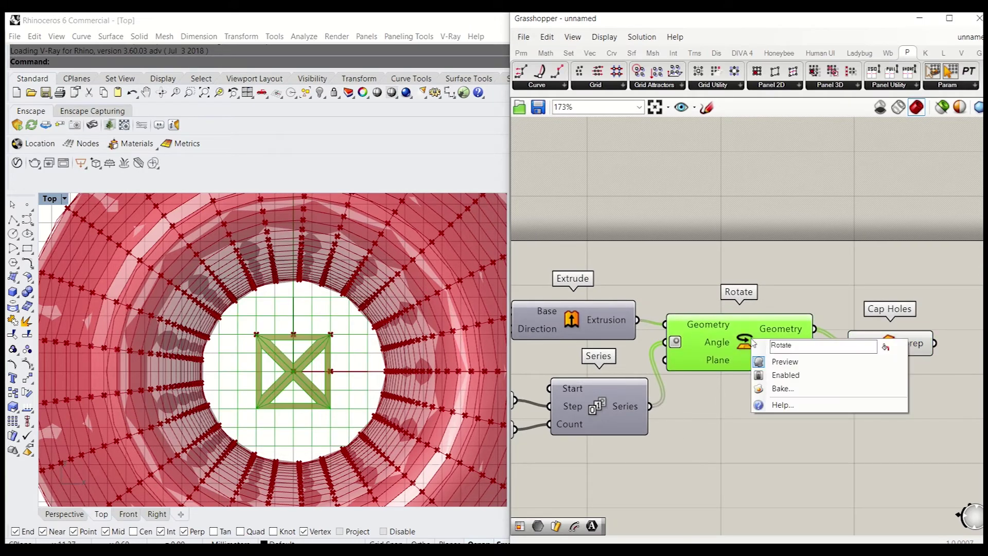
{"action": "left_click", "coordinate": [794, 362]}
{"action": "left_click", "coordinate": [855, 350]}
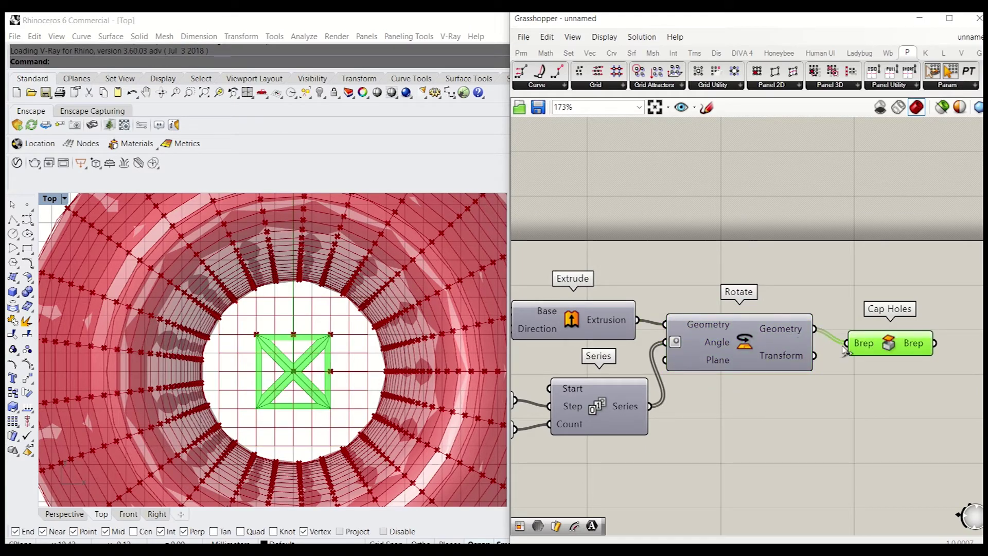
Inspect the capped frames up close in the Perspective viewport
{"action": "left_click", "coordinate": [63, 514]}
{"action": "scroll", "coordinate": [296, 332], "scroll_direction": "up", "scroll_amount": 4}
{"action": "scroll", "coordinate": [296, 332], "scroll_direction": "up", "scroll_amount": 3}
{"action": "right_click_drag", "start_coordinate": [296, 332], "coordinate": [293, 352]}
{"action": "left_click", "coordinate": [895, 422]}
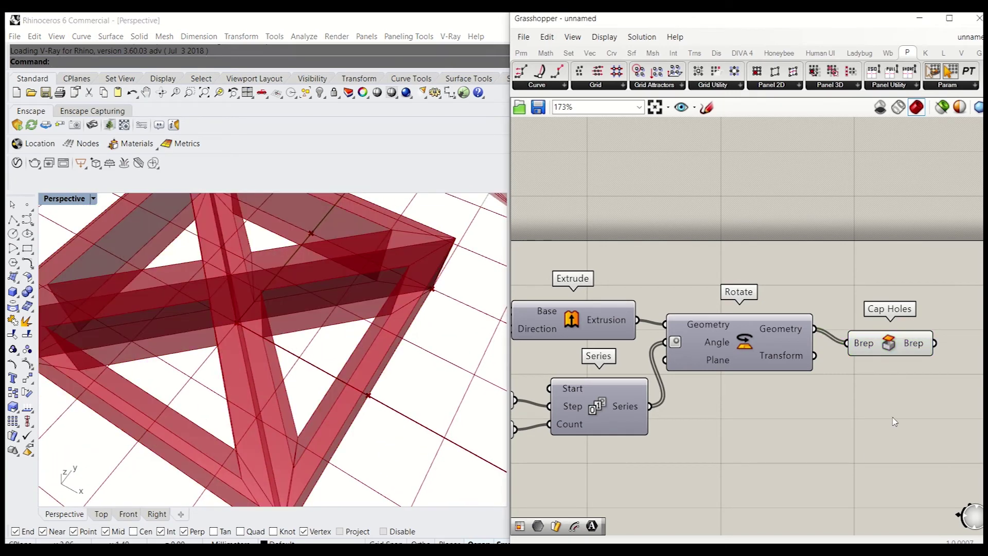
Add a Solid Union component after Cap Holes and connect Cap Holes' Brep output to its Breps input
{"action": "right_click_drag", "start_coordinate": [895, 402], "coordinate": [572, 397]}
{"action": "right_click_drag", "start_coordinate": [651, 357], "coordinate": [866, 359]}
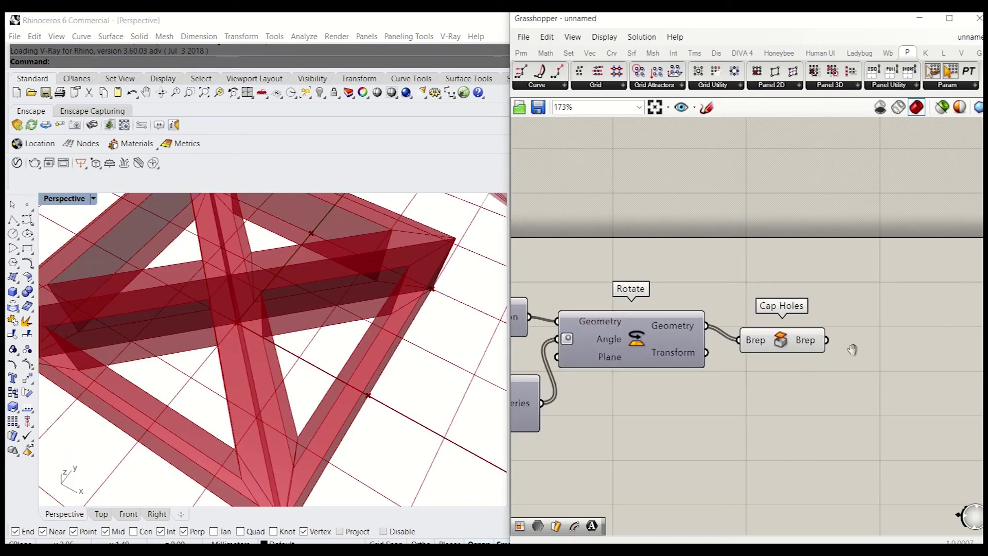
{"action": "double_click", "coordinate": [899, 359]}
{"action": "type", "text": "b"}
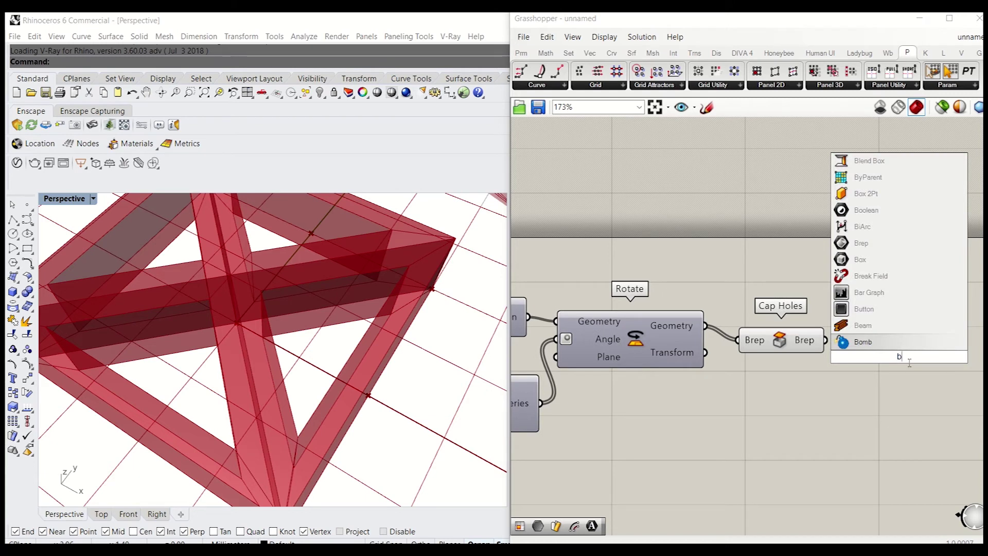
{"action": "type", "text": "oo"}
{"action": "key", "text": "BackSpace"}
{"action": "key", "text": "BackSpace"}
{"action": "key", "text": "BackSpace"}
{"action": "type", "text": "unio"}
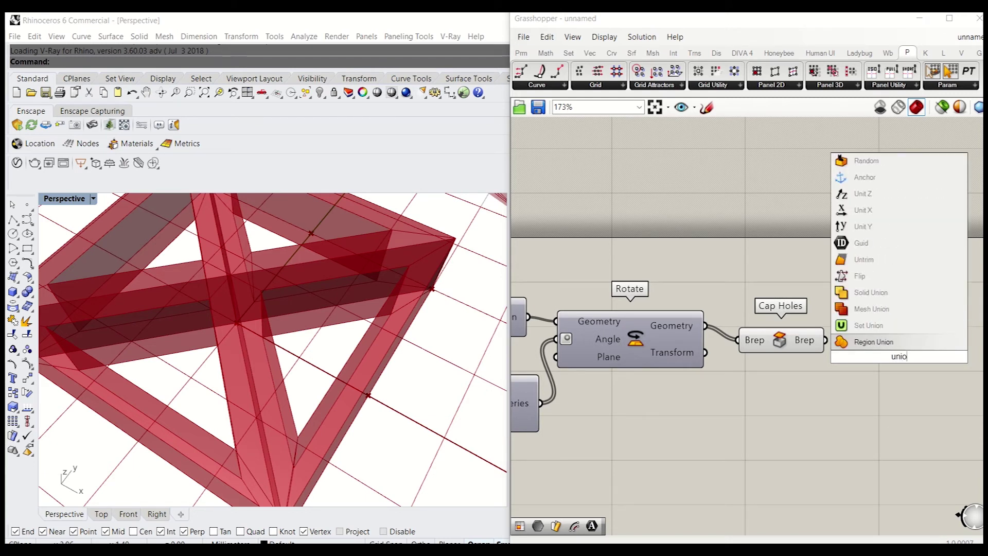
{"action": "left_click", "coordinate": [869, 292]}
{"action": "left_click_drag", "start_coordinate": [824, 340], "coordinate": [849, 356]}
{"action": "left_click", "coordinate": [874, 362]}
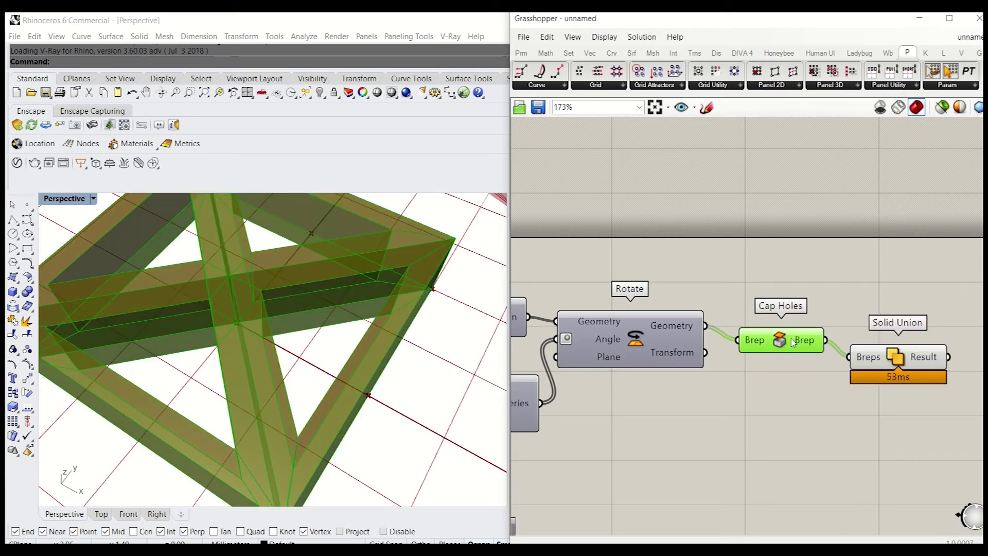
Turn off the preview of Cap Holes and move Solid Union slightly further away from it
{"action": "right_click", "coordinate": [796, 341]}
{"action": "left_click", "coordinate": [825, 375]}
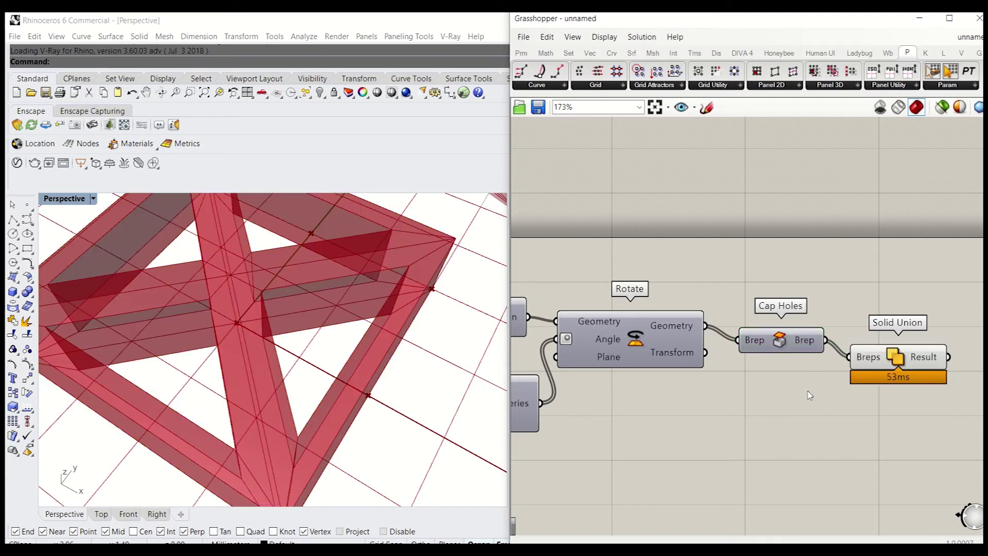
{"action": "left_click", "coordinate": [926, 355]}
{"action": "left_click", "coordinate": [820, 417]}
{"action": "scroll", "coordinate": [823, 411], "scroll_direction": "down", "scroll_amount": 2}
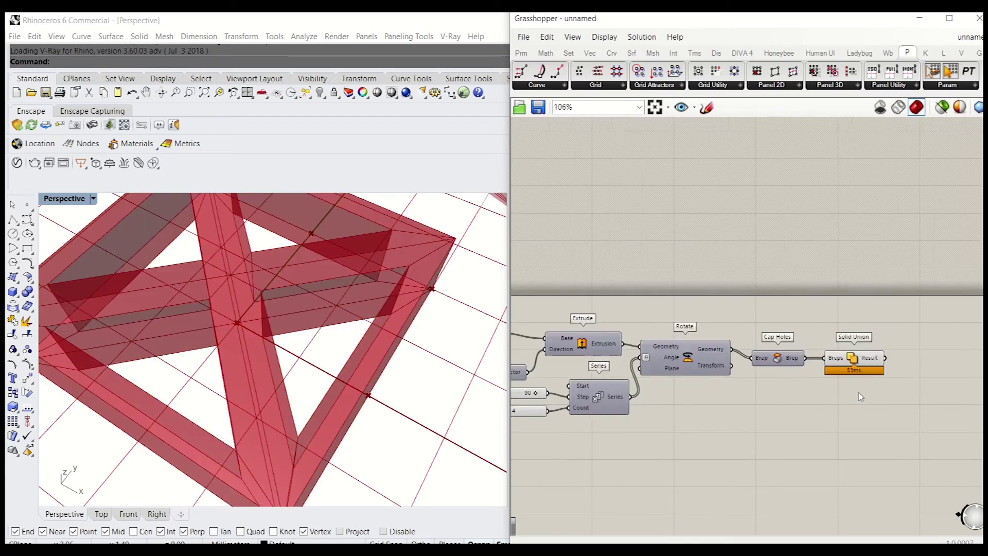
{"action": "left_click", "coordinate": [853, 357]}
{"action": "left_click_drag", "start_coordinate": [854, 359], "coordinate": [871, 358]}
{"action": "left_click", "coordinate": [753, 423]}
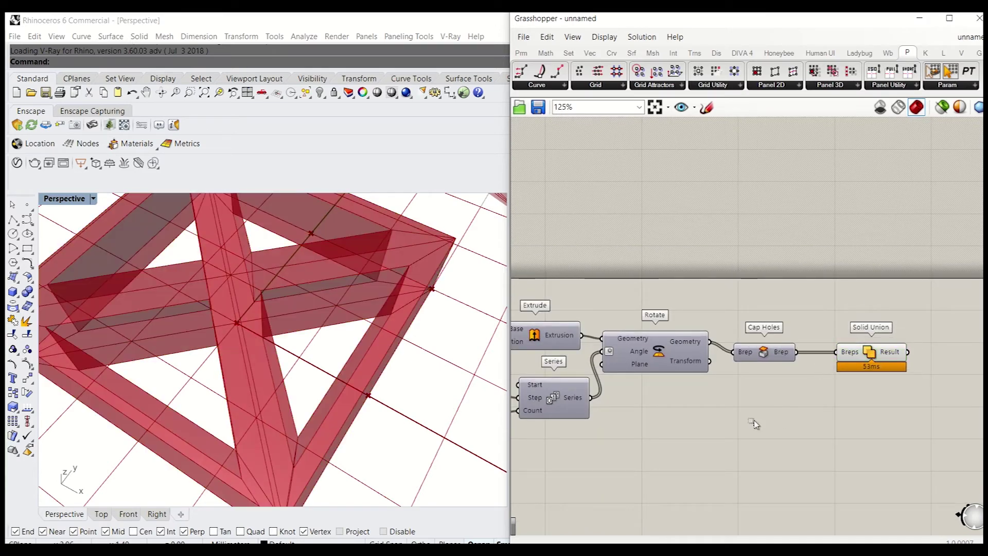
Add a Panel above Solid Union and connect Cap Holes' Brep output to it
{"action": "double_click", "coordinate": [759, 410]}
{"action": "type", "text": "panel"}
{"action": "key", "text": "Return"}
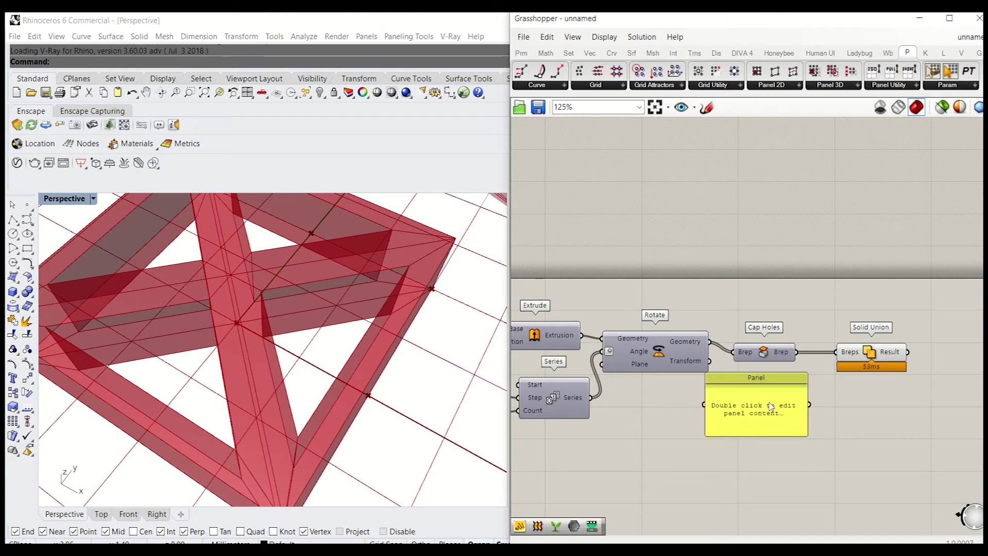
{"action": "left_click_drag", "start_coordinate": [769, 403], "coordinate": [882, 301]}
{"action": "left_click_drag", "start_coordinate": [796, 352], "coordinate": [815, 299]}
{"action": "left_click_drag", "start_coordinate": [857, 303], "coordinate": [855, 266]}
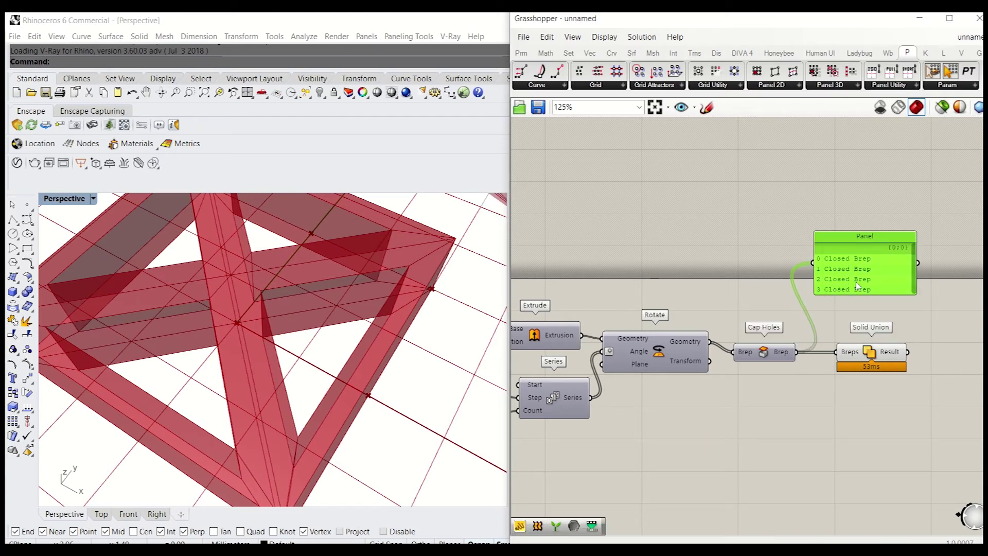
{"action": "left_click_drag", "start_coordinate": [870, 281], "coordinate": [908, 277]}
Duplicate the Panel beside Solid Union and connect the Result output to the copy
{"action": "right_click_drag", "start_coordinate": [851, 359], "coordinate": [663, 383]}
{"action": "left_click_drag", "start_coordinate": [720, 294], "coordinate": [809, 387]}
{"action": "left_click_drag", "start_coordinate": [721, 377], "coordinate": [810, 392]}
{"action": "left_click", "coordinate": [731, 428]}
{"action": "left_click", "coordinate": [683, 379]}
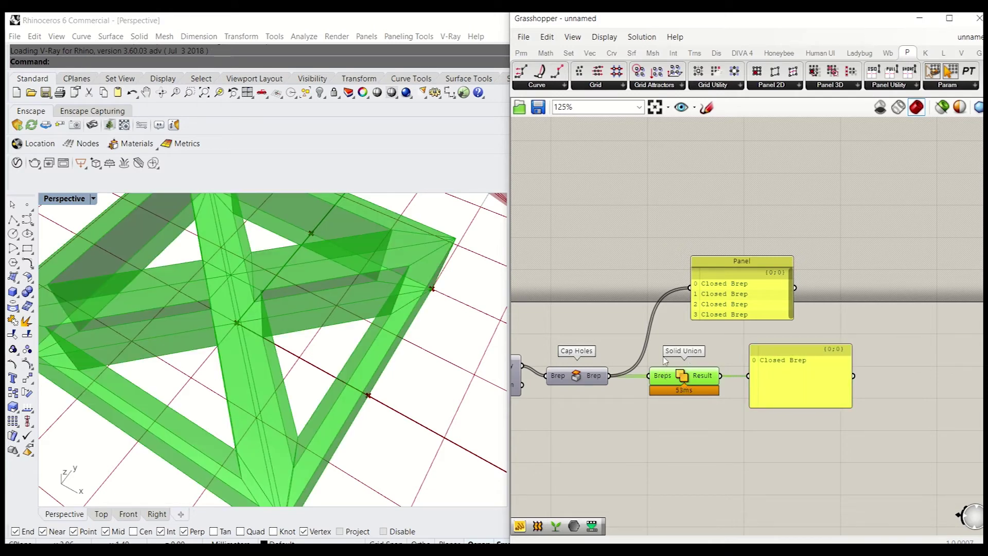
Delete both Panels used to check the Cap Holes and Solid Union outputs
{"action": "left_click", "coordinate": [749, 309]}
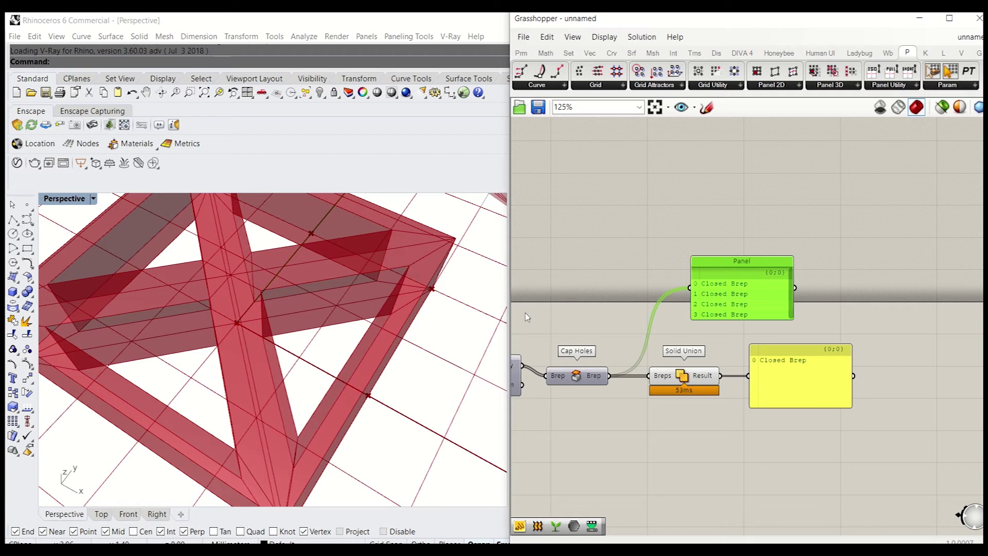
{"action": "left_click", "coordinate": [793, 390], "text": "shift"}
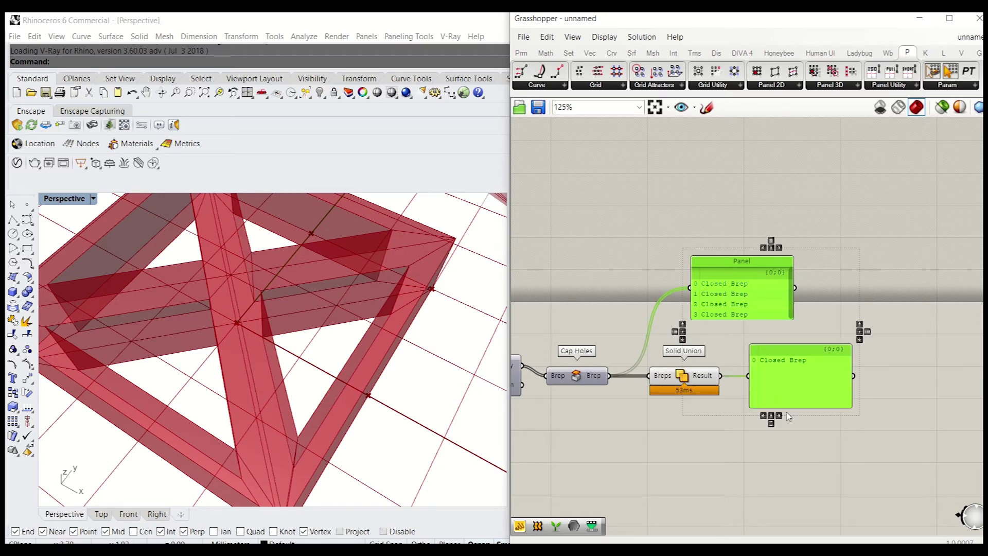
{"action": "key", "text": "Delete"}
Add a Bounding Box component below Solid Union and connect Solid Union's Result to its Content input
{"action": "right_click_drag", "start_coordinate": [782, 412], "coordinate": [851, 406]}
{"action": "double_click", "coordinate": [848, 404]}
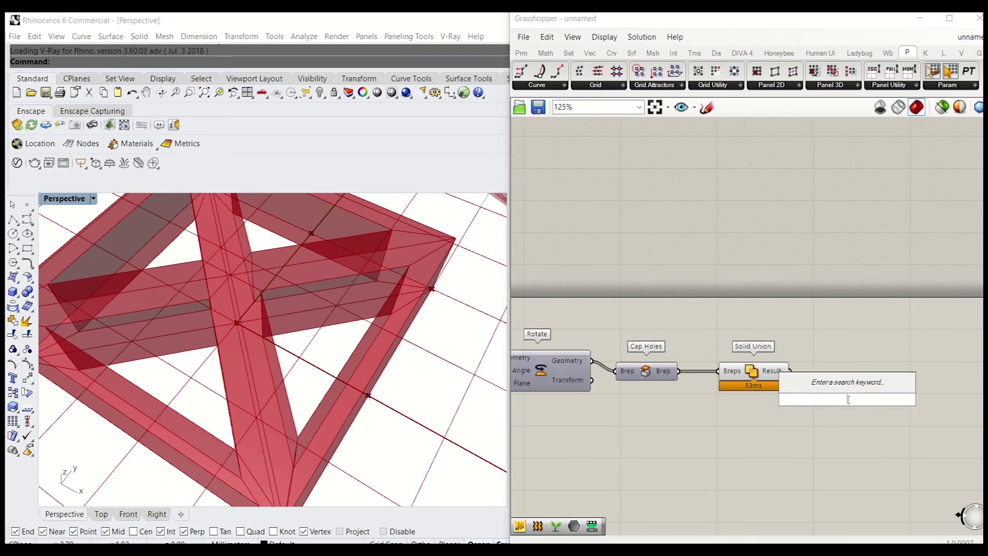
{"action": "type", "text": "bo"}
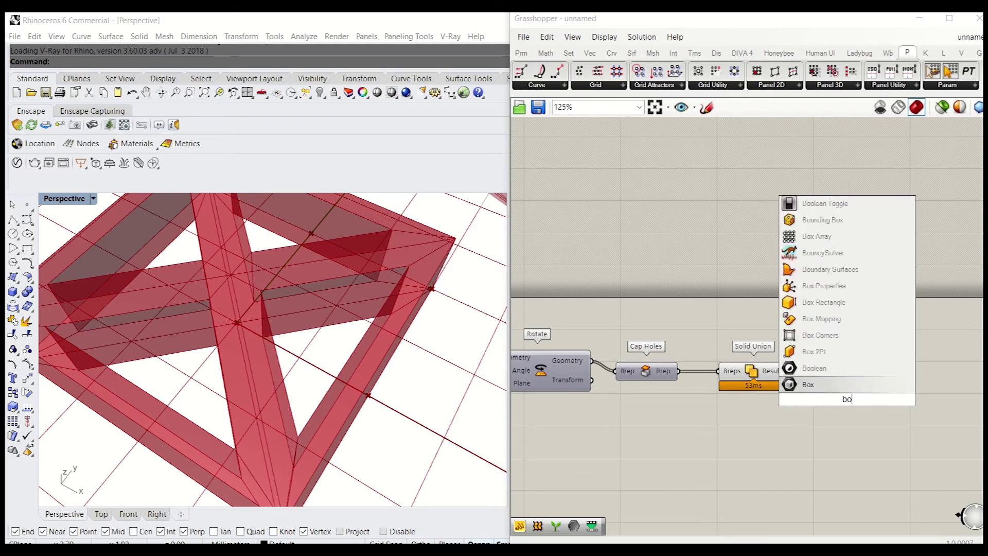
{"action": "type", "text": "unding"}
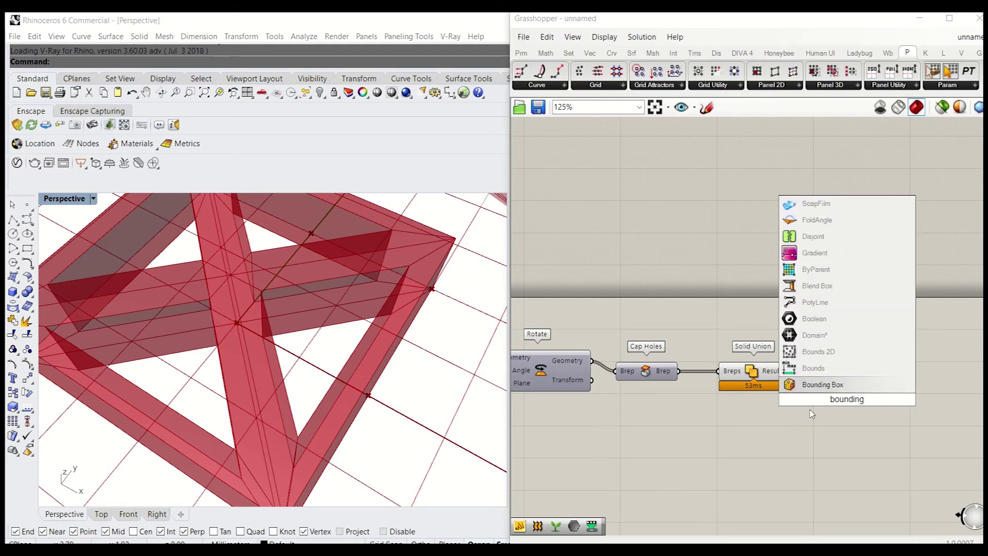
{"action": "left_click", "coordinate": [822, 386]}
{"action": "left_click_drag", "start_coordinate": [787, 370], "coordinate": [780, 428]}
{"action": "scroll", "coordinate": [801, 323], "scroll_direction": "down", "scroll_amount": 3}
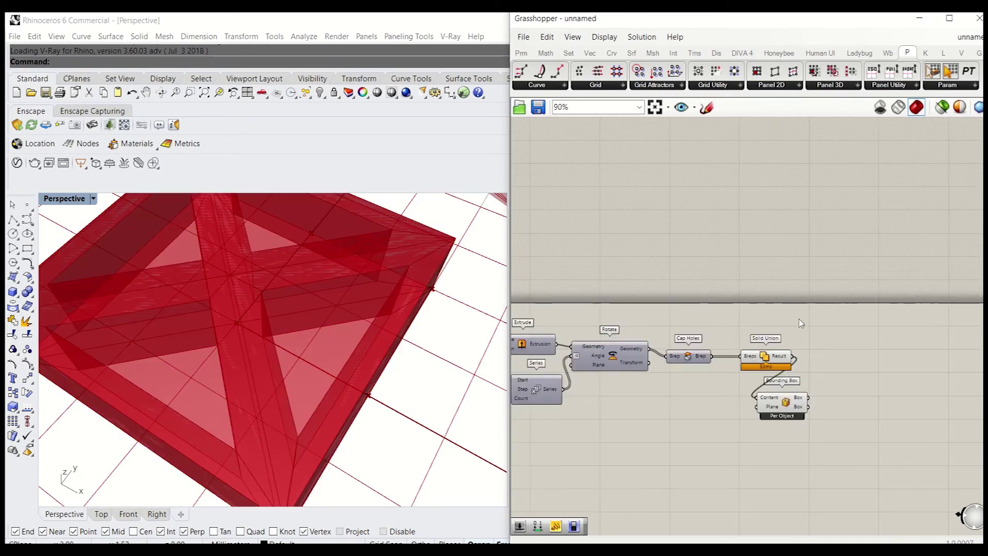
Bring Morph 3D Map near Bounding Box and connect Solid Union's Result to PatternObjects and the Box output to BoundingObjects
{"action": "scroll", "coordinate": [772, 391], "scroll_direction": "down", "scroll_amount": 5}
{"action": "left_click_drag", "start_coordinate": [733, 346], "coordinate": [925, 238]}
{"action": "right_click_drag", "start_coordinate": [882, 267], "coordinate": [764, 369]}
{"action": "scroll", "coordinate": [874, 278], "scroll_direction": "up", "scroll_amount": 5}
{"action": "scroll", "coordinate": [874, 277], "scroll_direction": "up", "scroll_amount": 3}
{"action": "scroll", "coordinate": [685, 362], "scroll_direction": "down", "scroll_amount": 2}
{"action": "right_click_drag", "start_coordinate": [688, 304], "coordinate": [695, 315]}
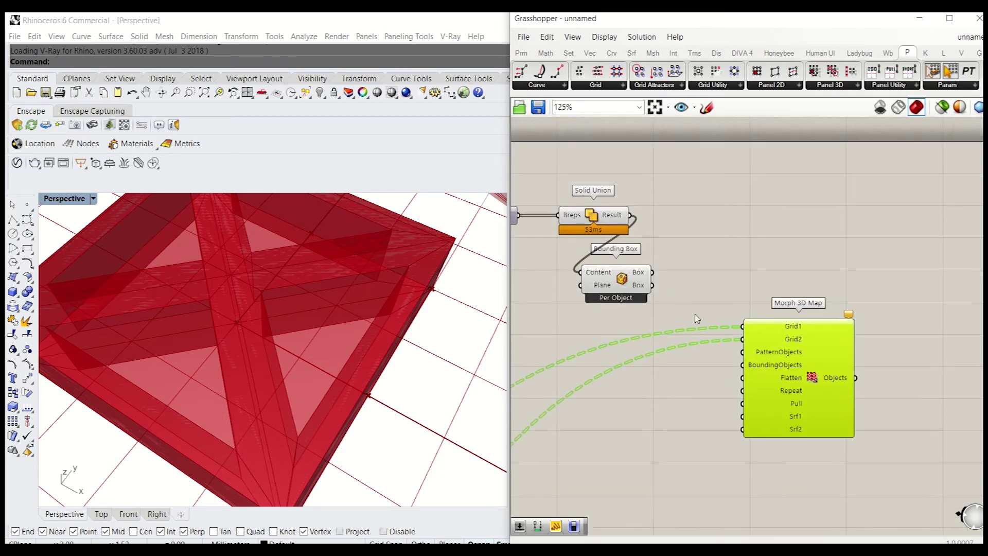
{"action": "left_click_drag", "start_coordinate": [636, 221], "coordinate": [746, 354]}
{"action": "left_click_drag", "start_coordinate": [652, 273], "coordinate": [742, 364]}
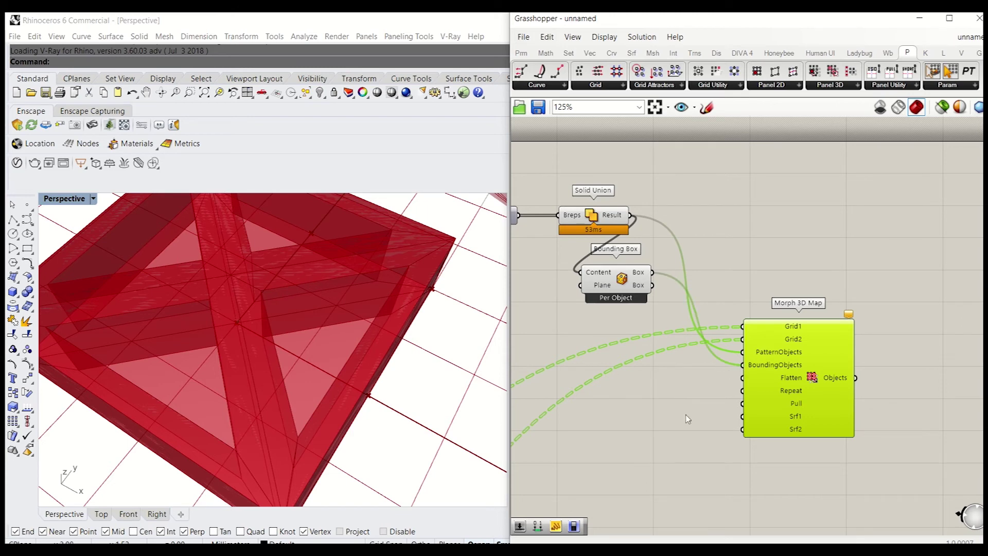
Move Morph 3D Map back beside the surface grid and Addition components
{"action": "right_click_drag", "start_coordinate": [687, 416], "coordinate": [756, 373]}
{"action": "scroll", "coordinate": [756, 373], "scroll_direction": "down", "scroll_amount": 5}
{"action": "left_click_drag", "start_coordinate": [879, 289], "coordinate": [679, 409]}
{"action": "scroll", "coordinate": [719, 390], "scroll_direction": "up", "scroll_amount": 3}
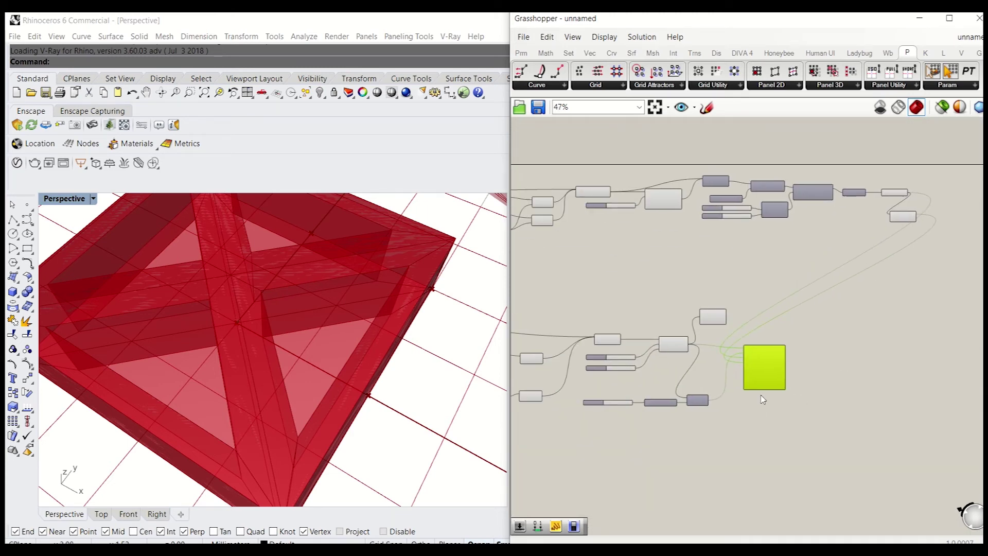
Add a Boolean Toggle set to False and connect it to Morph 3D Map's Flatten and Repeat inputs
{"action": "scroll", "coordinate": [718, 389], "scroll_direction": "up", "scroll_amount": 4}
{"action": "double_click", "coordinate": [667, 379]}
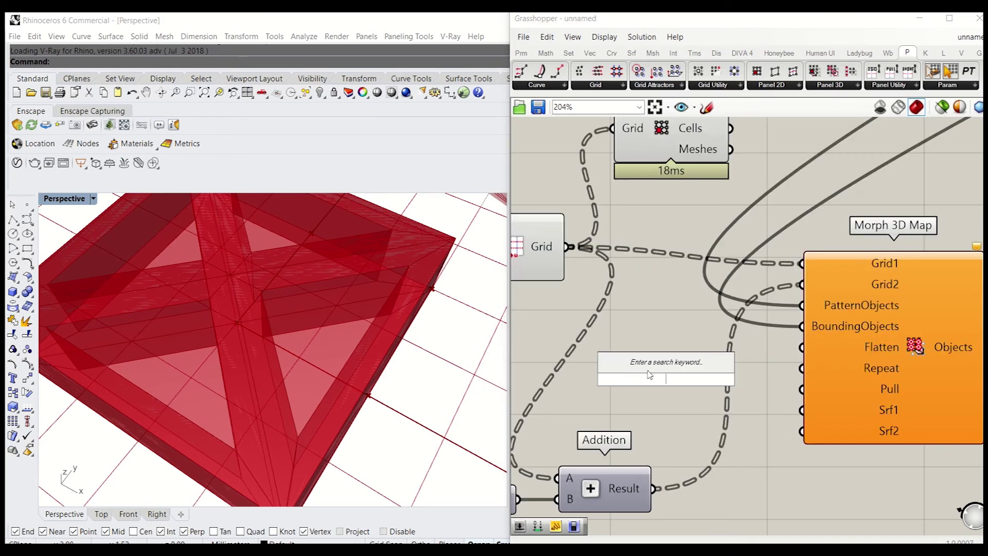
{"action": "type", "text": "t"}
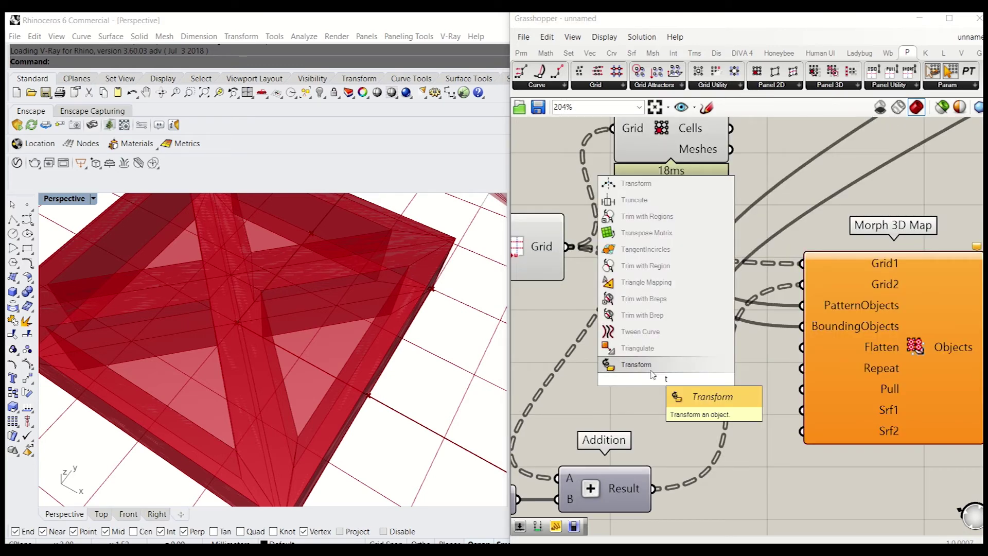
{"action": "key", "text": "BackSpace"}
{"action": "type", "text": "boolen"}
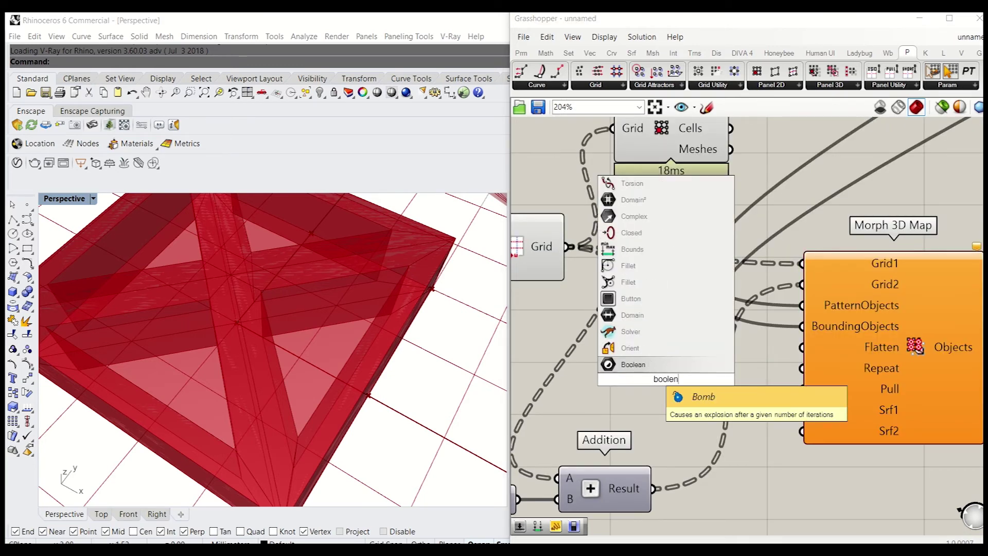
{"action": "key", "text": "BackSpace"}
{"action": "key", "text": "BackSpace"}
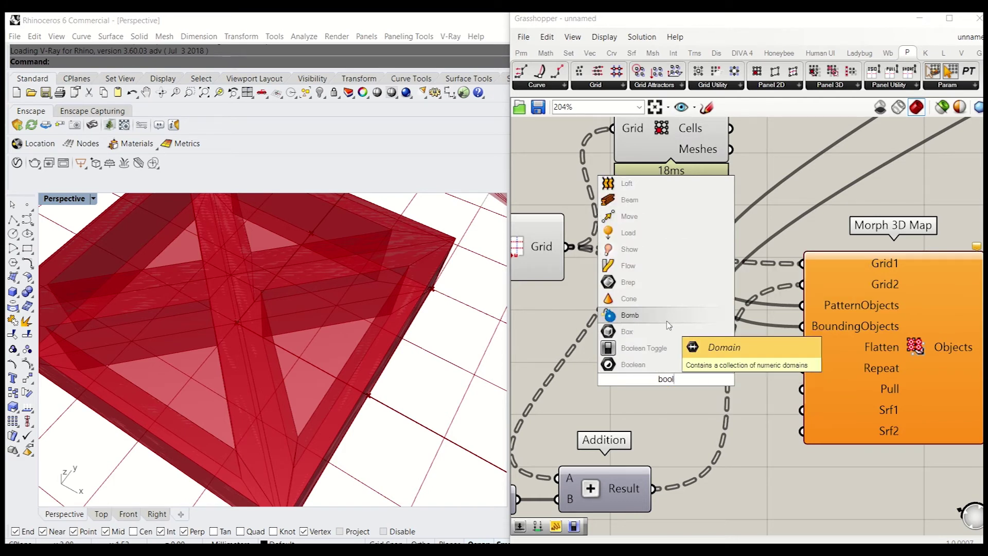
{"action": "left_click", "coordinate": [683, 349]}
{"action": "mouse_move", "coordinate": [742, 379]}
{"action": "left_mouse_down"}
{"action": "mouse_move", "coordinate": [802, 348]}
{"action": "mouse_move", "coordinate": [744, 379]}
{"action": "left_mouse_up"}
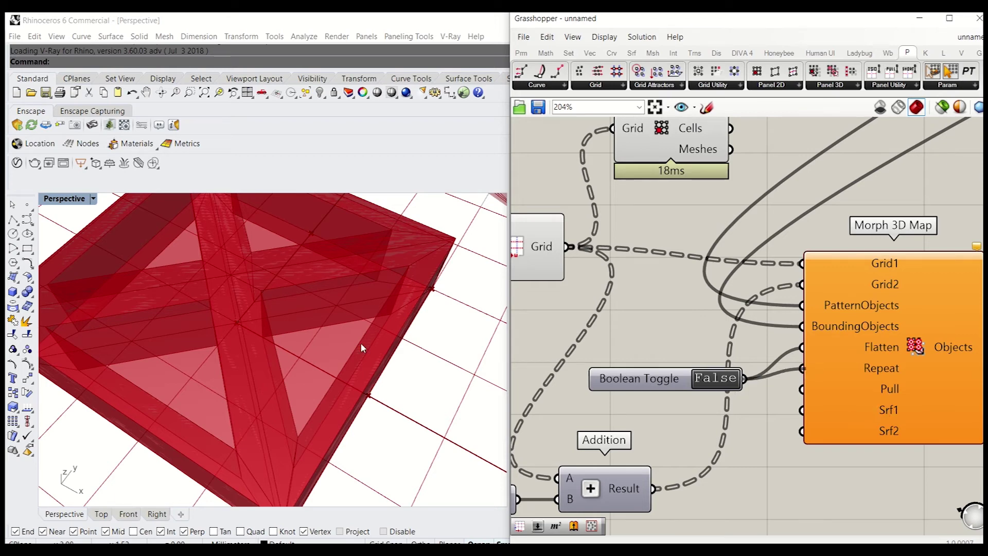
{"action": "left_click", "coordinate": [819, 394]}
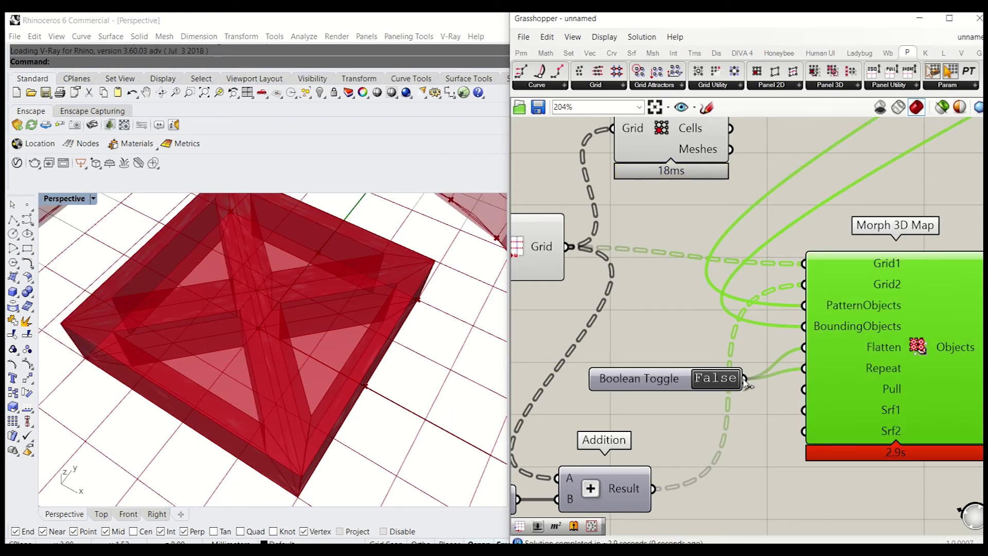
Turn on the preview of Morph 3D Map and inspect the morphed pattern in the Perspective viewport
{"action": "scroll", "coordinate": [345, 348], "scroll_direction": "down", "scroll_amount": 12}
{"action": "scroll", "coordinate": [355, 358], "scroll_direction": "up", "scroll_amount": 4}
{"action": "right_click_drag", "start_coordinate": [367, 387], "coordinate": [307, 355]}
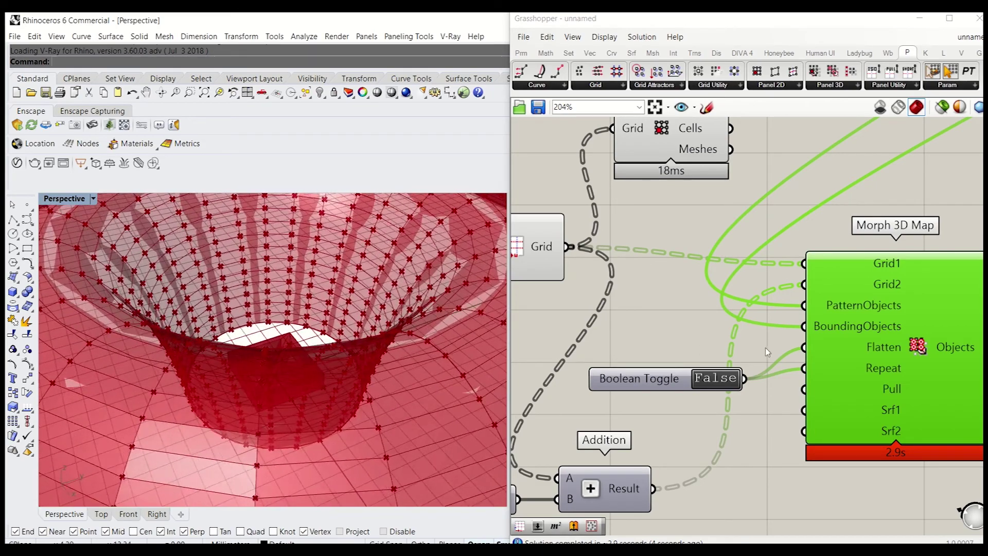
{"action": "right_click_drag", "start_coordinate": [903, 331], "coordinate": [805, 328]}
{"action": "right_click", "coordinate": [806, 328]}
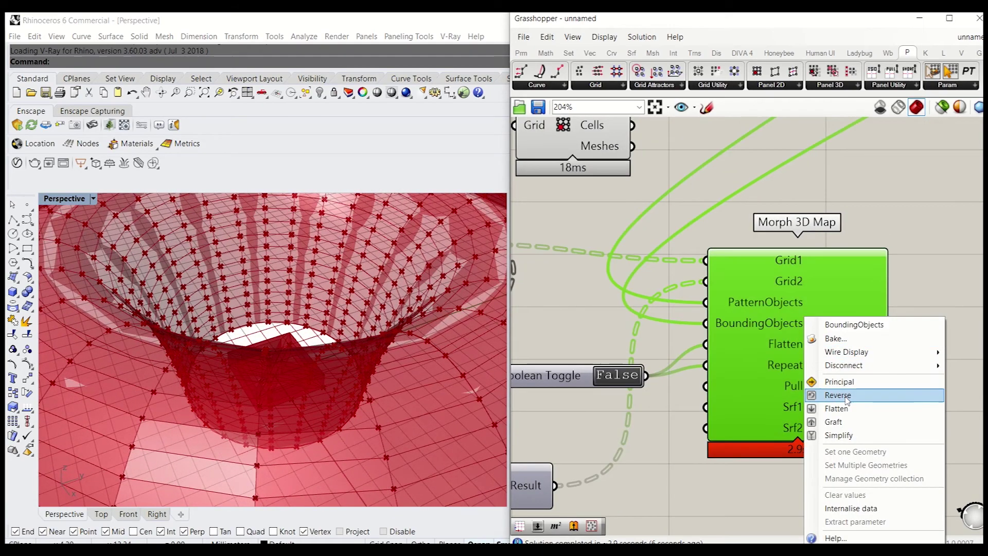
{"action": "right_click", "coordinate": [905, 231]}
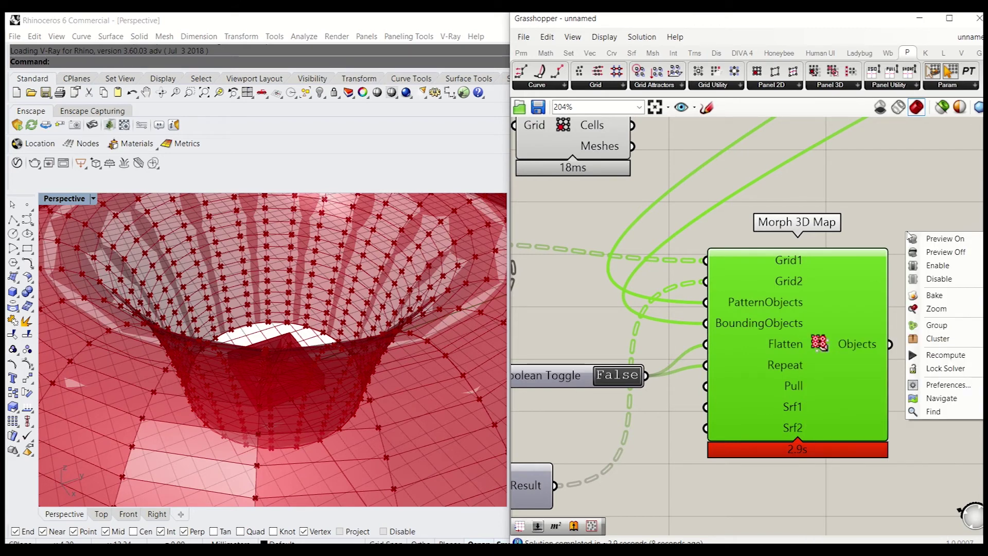
{"action": "left_click", "coordinate": [934, 243]}
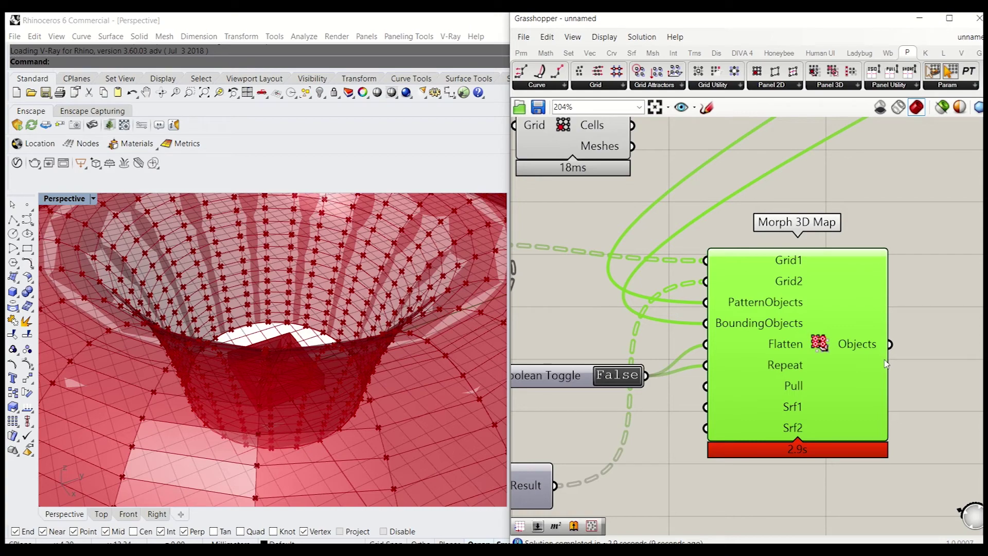
{"action": "left_click", "coordinate": [288, 378]}
{"action": "scroll", "coordinate": [288, 378], "scroll_direction": "down", "scroll_amount": 5}
{"action": "scroll", "coordinate": [289, 379], "scroll_direction": "up", "scroll_amount": 5}
{"action": "mouse_move", "coordinate": [289, 379]}
{"action": "right_mouse_down"}
{"action": "mouse_move", "coordinate": [295, 395]}
{"action": "mouse_move", "coordinate": [341, 402]}
{"action": "mouse_move", "coordinate": [285, 385]}
{"action": "right_mouse_up"}
Turn off the previews of the Cellulate and Surface Domain Number components
{"action": "right_click_drag", "start_coordinate": [620, 404], "coordinate": [848, 383]}
{"action": "scroll", "coordinate": [802, 385], "scroll_direction": "down", "scroll_amount": 4}
{"action": "scroll", "coordinate": [795, 271], "scroll_direction": "up", "scroll_amount": 3}
{"action": "right_click", "coordinate": [809, 225]}
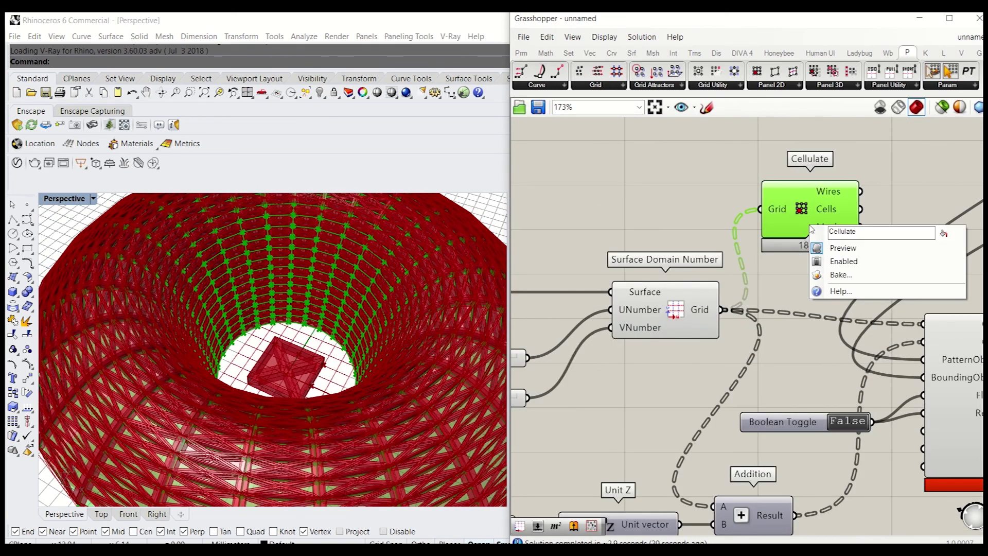
{"action": "left_click", "coordinate": [844, 250]}
{"action": "right_click", "coordinate": [685, 314]}
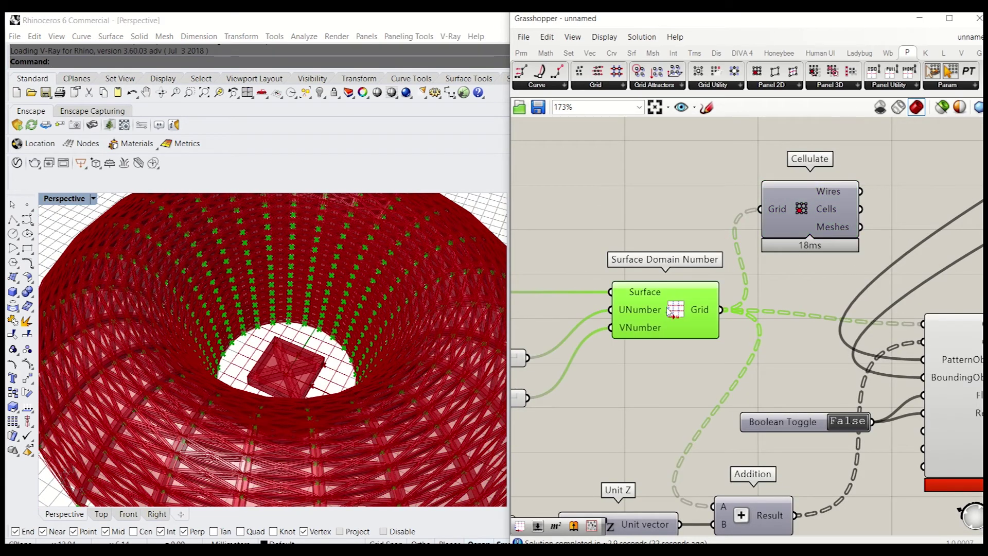
{"action": "left_click", "coordinate": [702, 330]}
{"action": "left_click", "coordinate": [671, 230]}
Turn off the preview of the Loft component and view the morphed roof on its own
{"action": "scroll", "coordinate": [672, 229], "scroll_direction": "down", "scroll_amount": 3}
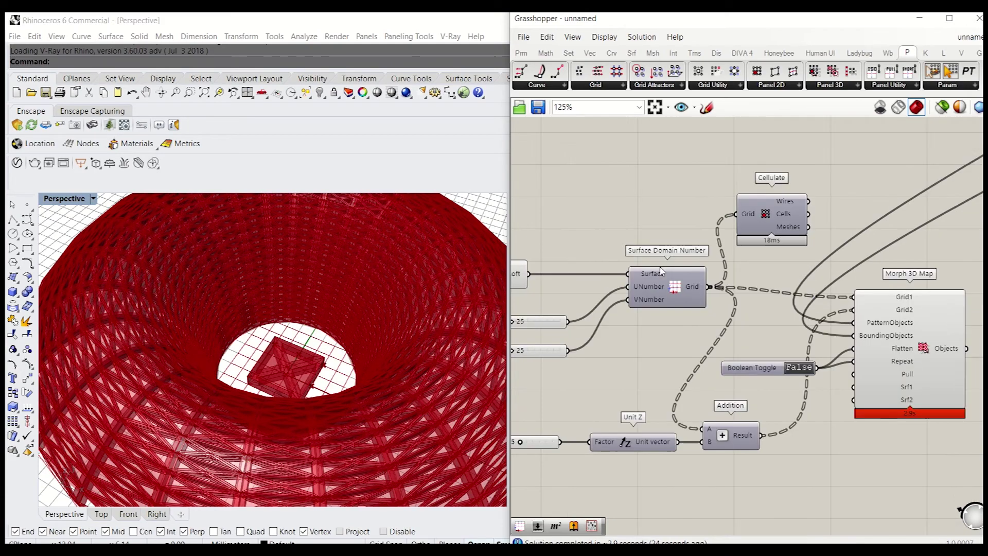
{"action": "right_click", "coordinate": [588, 258]}
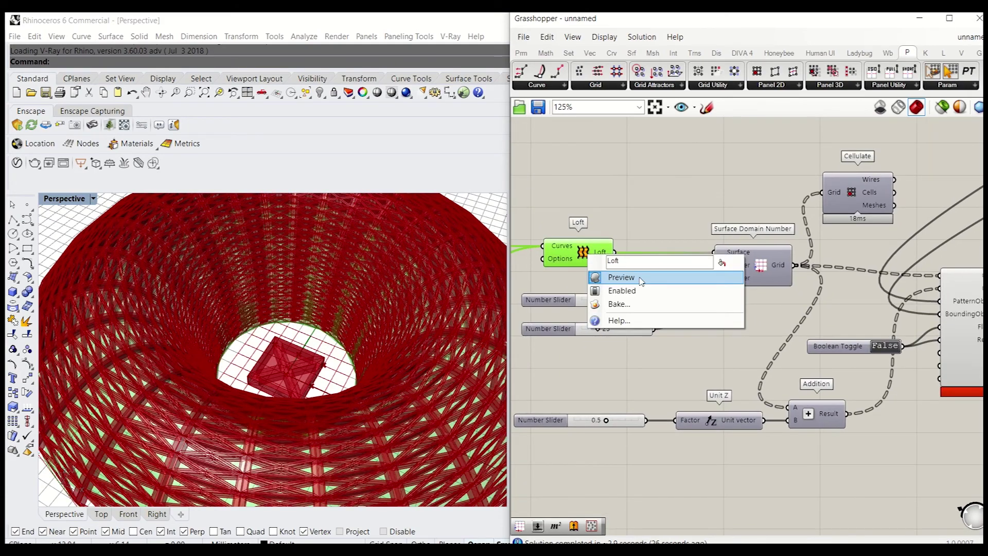
{"action": "left_click", "coordinate": [617, 274]}
{"action": "scroll", "coordinate": [189, 351], "scroll_direction": "down", "scroll_amount": 3}
{"action": "scroll", "coordinate": [189, 351], "scroll_direction": "up", "scroll_amount": 10}
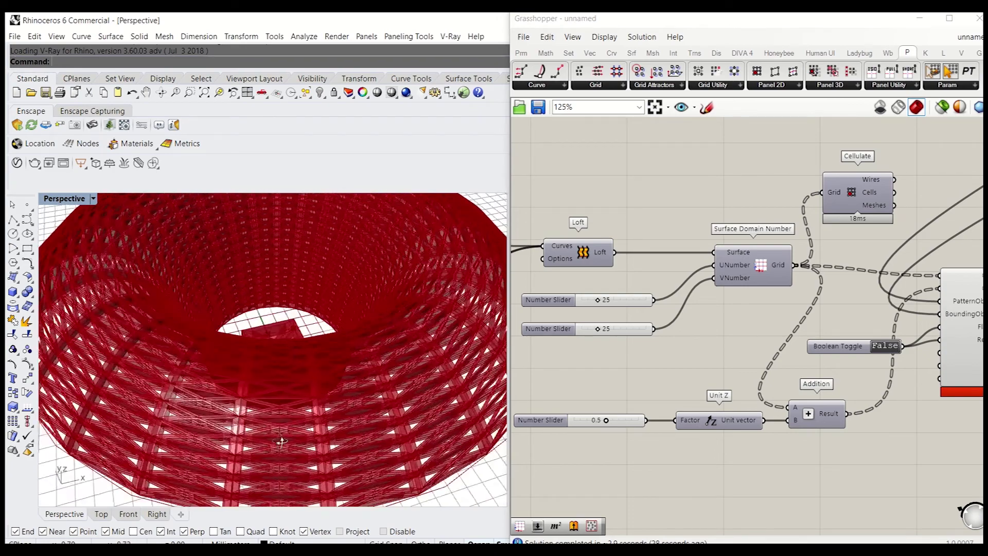
{"action": "scroll", "coordinate": [261, 443], "scroll_direction": "down", "scroll_amount": 5}
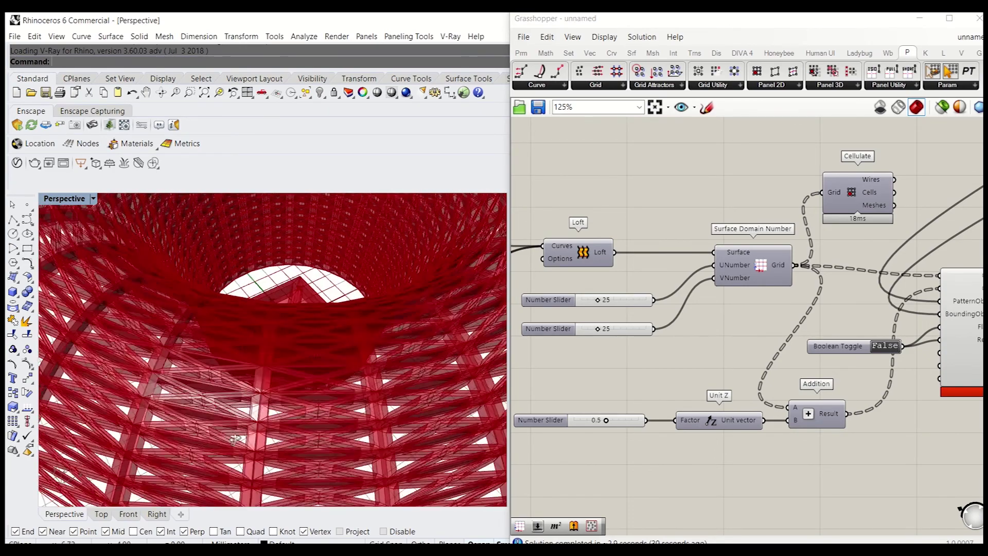
Set the number slider feeding the Unit Z factor to 0.1 to thin the spacing between the two surface grids
{"action": "right_click_drag", "start_coordinate": [575, 392], "coordinate": [659, 380]}
{"action": "right_click_drag", "start_coordinate": [251, 411], "coordinate": [288, 369]}
{"action": "right_click_drag", "start_coordinate": [897, 406], "coordinate": [695, 406]}
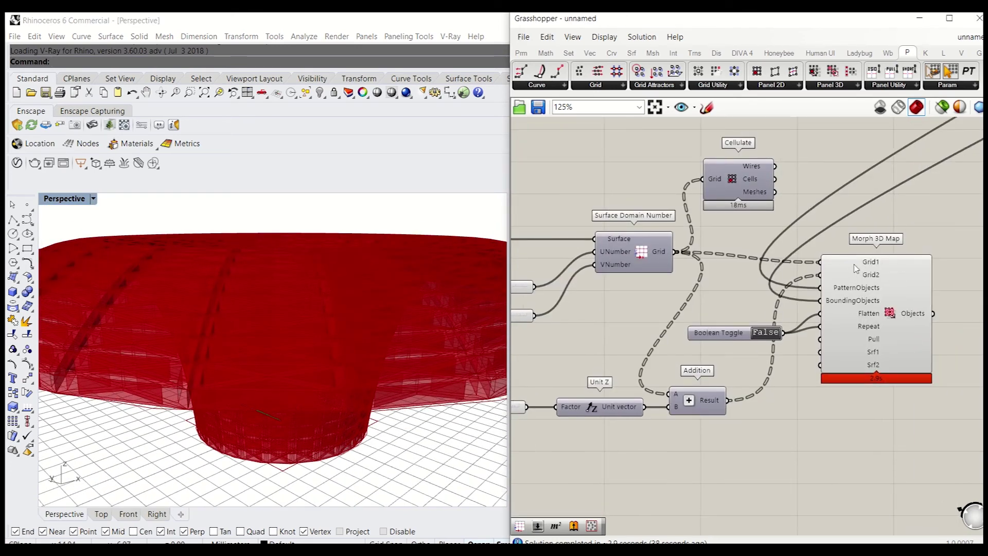
{"action": "left_click", "coordinate": [642, 259]}
{"action": "left_click", "coordinate": [689, 400]}
{"action": "right_click_drag", "start_coordinate": [589, 461], "coordinate": [773, 435]}
{"action": "scroll", "coordinate": [679, 360], "scroll_direction": "up", "scroll_amount": 3}
{"action": "left_click", "coordinate": [653, 401]}
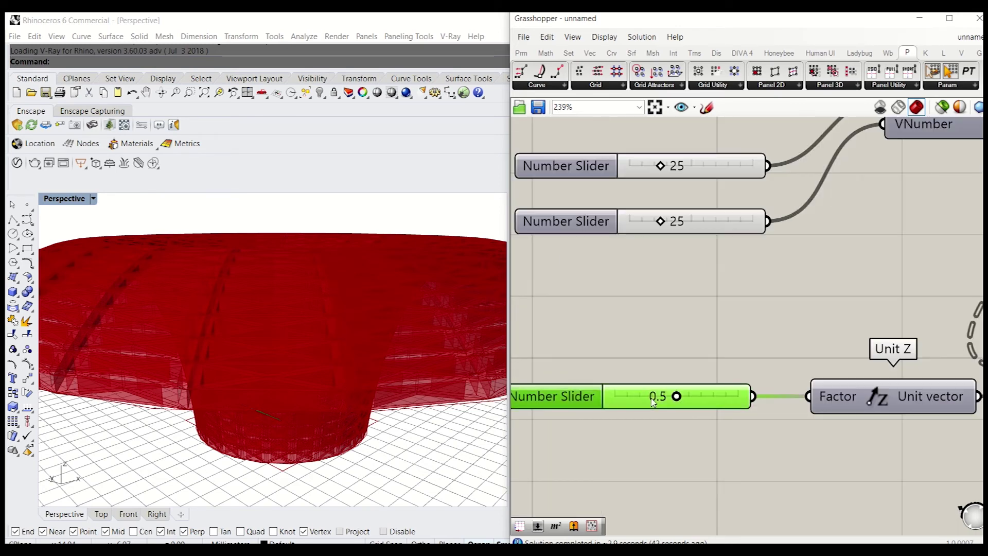
{"action": "double_click", "coordinate": [652, 401]}
{"action": "type", "text": "0.1"}
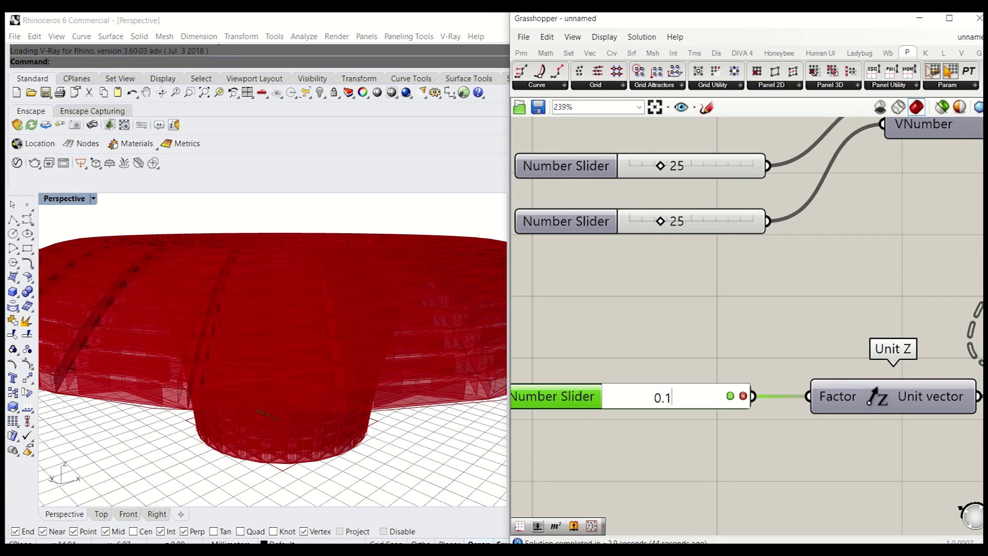
{"action": "key", "text": "Return"}
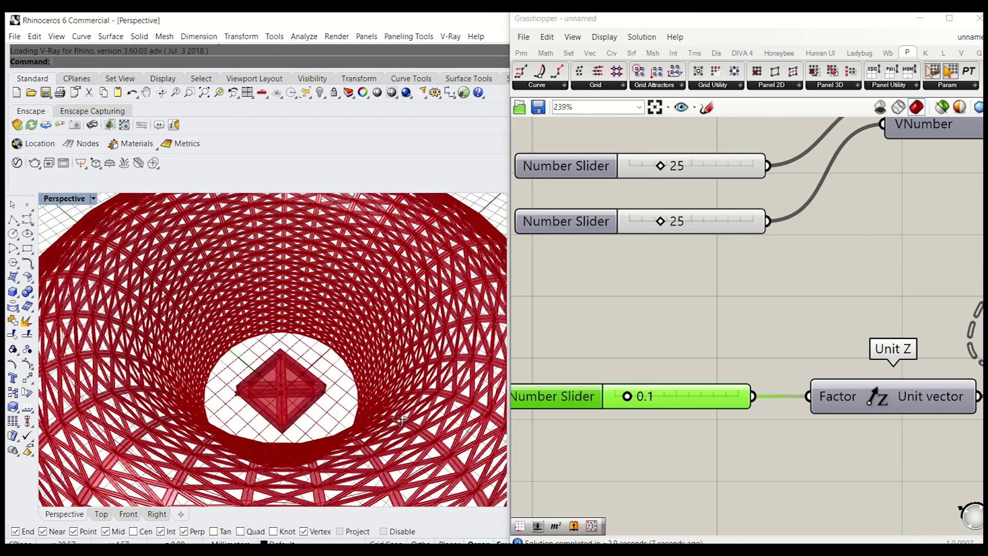
{"action": "right_click_drag", "start_coordinate": [401, 419], "coordinate": [372, 437]}
{"action": "scroll", "coordinate": [241, 366], "scroll_direction": "up", "scroll_amount": 6}
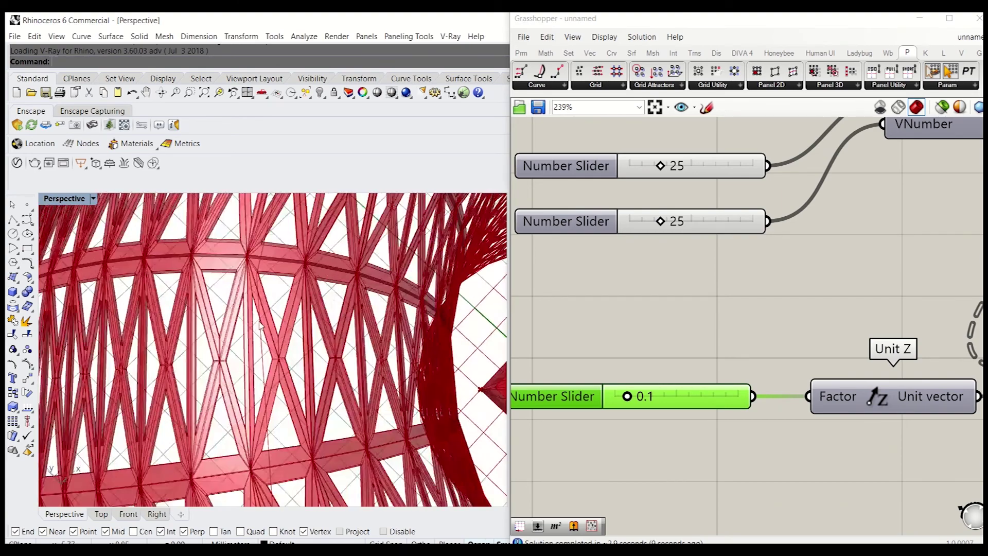
Set the distance slider of the frame pattern's Offset Curve, which follows the PolyLine component, to 0.1
{"action": "left_click", "coordinate": [655, 310]}
{"action": "scroll", "coordinate": [679, 334], "scroll_direction": "down", "scroll_amount": 11}
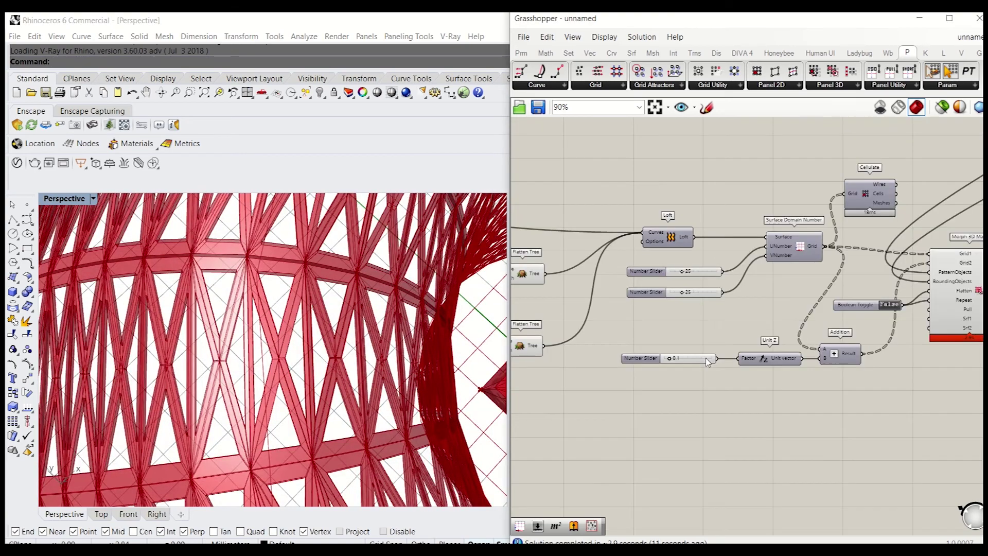
{"action": "right_click_drag", "start_coordinate": [558, 262], "coordinate": [643, 312]}
{"action": "scroll", "coordinate": [644, 316], "scroll_direction": "up", "scroll_amount": 7}
{"action": "scroll", "coordinate": [652, 332], "scroll_direction": "up", "scroll_amount": 1}
{"action": "right_click_drag", "start_coordinate": [733, 365], "coordinate": [655, 368]}
{"action": "scroll", "coordinate": [655, 370], "scroll_direction": "down", "scroll_amount": 4}
{"action": "right_click_drag", "start_coordinate": [771, 374], "coordinate": [663, 377]}
{"action": "right_click_drag", "start_coordinate": [963, 330], "coordinate": [804, 331]}
{"action": "scroll", "coordinate": [804, 331], "scroll_direction": "up", "scroll_amount": 3}
{"action": "scroll", "coordinate": [804, 331], "scroll_direction": "up", "scroll_amount": 3}
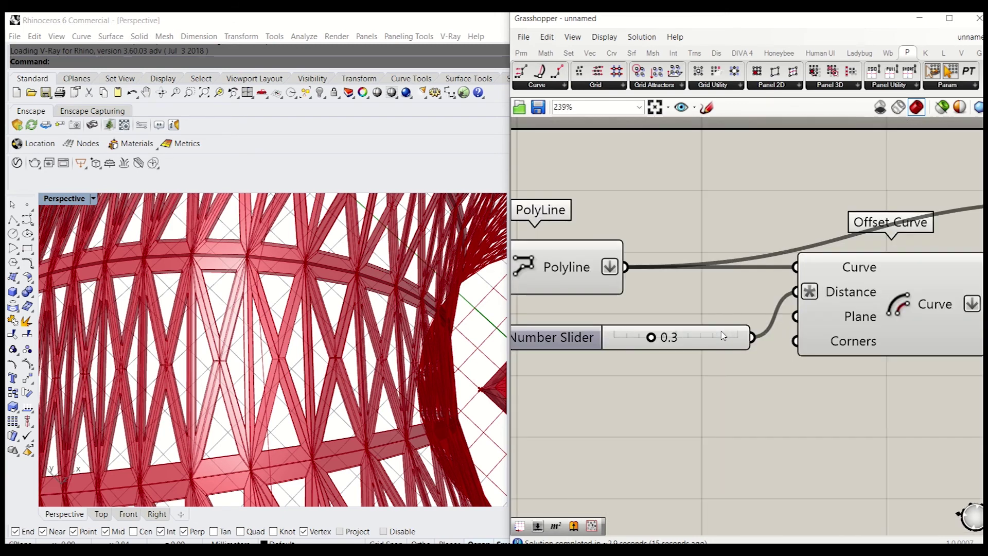
{"action": "left_click", "coordinate": [870, 315]}
{"action": "scroll", "coordinate": [851, 300], "scroll_direction": "down", "scroll_amount": 4}
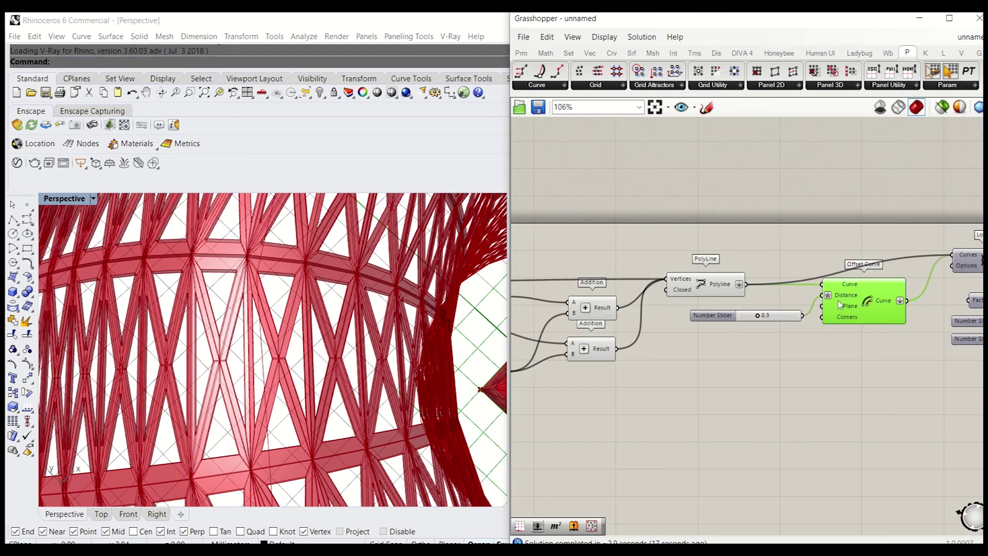
{"action": "scroll", "coordinate": [255, 341], "scroll_direction": "down", "scroll_amount": 6}
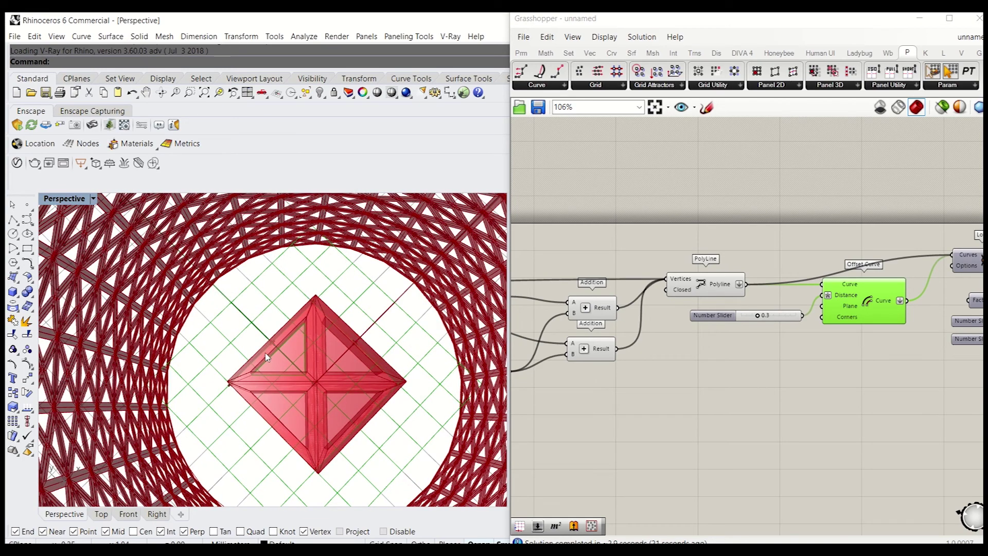
{"action": "left_click", "coordinate": [744, 358]}
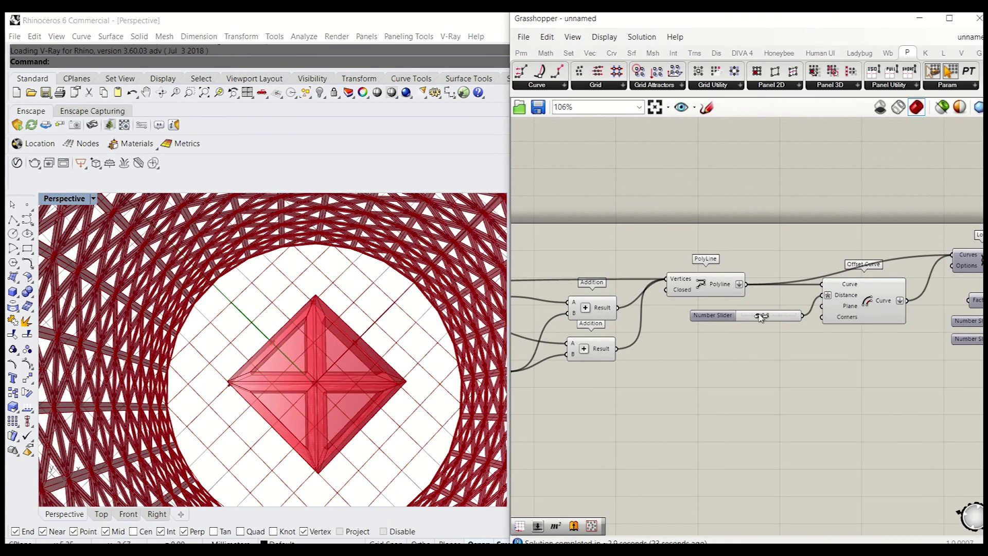
{"action": "scroll", "coordinate": [762, 313], "scroll_direction": "up", "scroll_amount": 3}
{"action": "double_click", "coordinate": [762, 315]}
{"action": "type", "text": "0.1"}
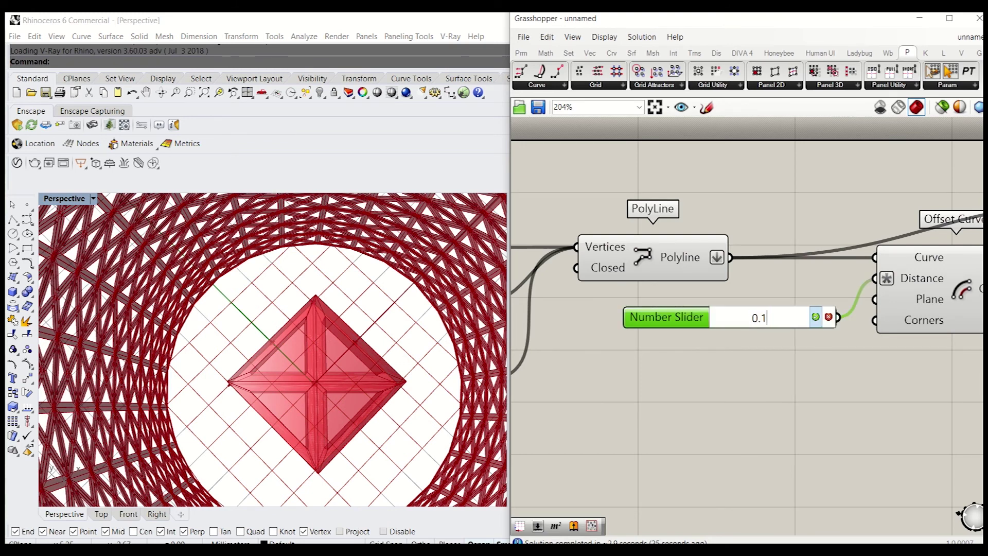
{"action": "key", "text": "Return"}
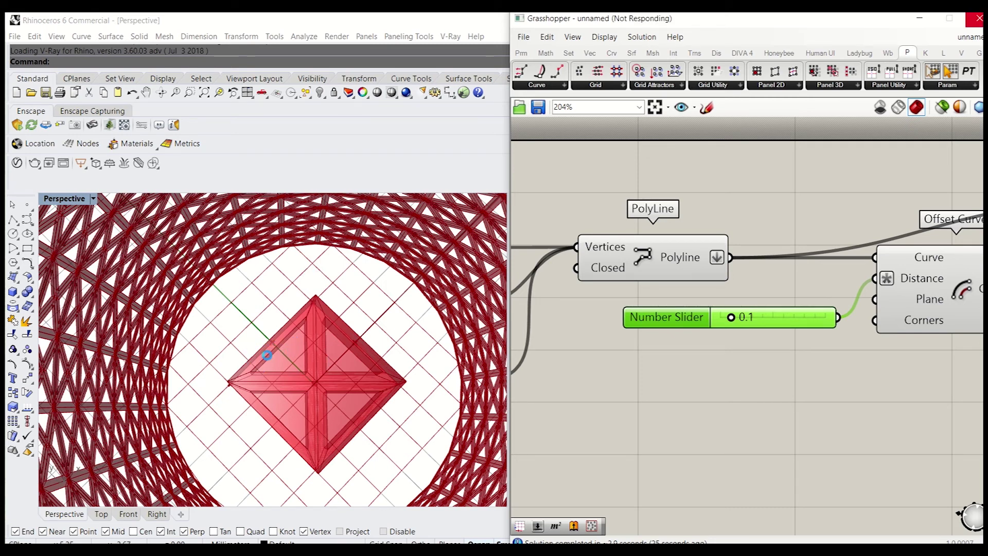
Examine the morphed roof and its frame members from above and from the side in the Perspective viewport
{"action": "scroll", "coordinate": [273, 359], "scroll_direction": "down", "scroll_amount": 8}
{"action": "scroll", "coordinate": [220, 361], "scroll_direction": "up", "scroll_amount": 4}
{"action": "right_click_drag", "start_coordinate": [220, 361], "coordinate": [374, 321]}
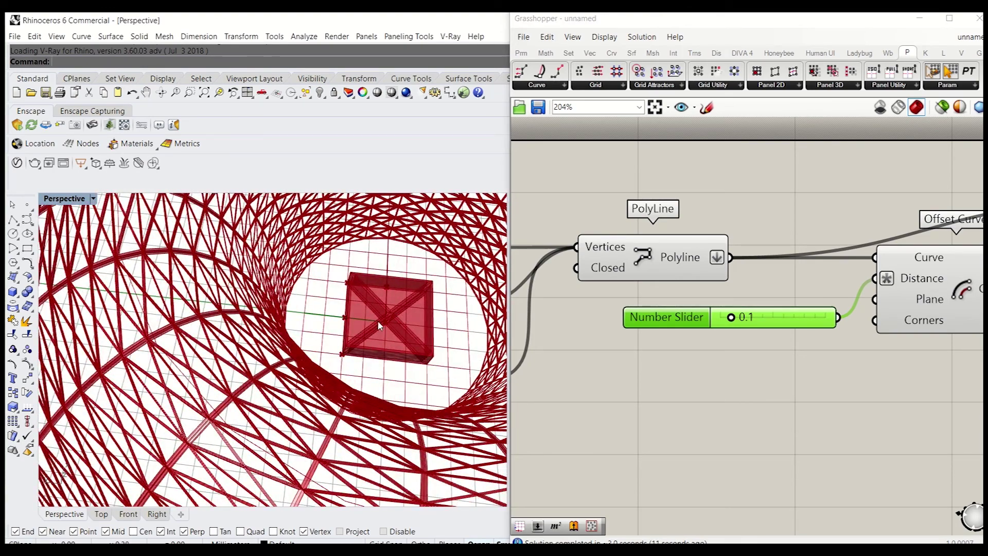
{"action": "scroll", "coordinate": [267, 313], "scroll_direction": "down", "scroll_amount": 2}
{"action": "right_click_drag", "start_coordinate": [268, 313], "coordinate": [127, 352]}
{"action": "right_click_drag", "start_coordinate": [296, 356], "coordinate": [266, 335]}
{"action": "scroll", "coordinate": [267, 323], "scroll_direction": "down", "scroll_amount": 5}
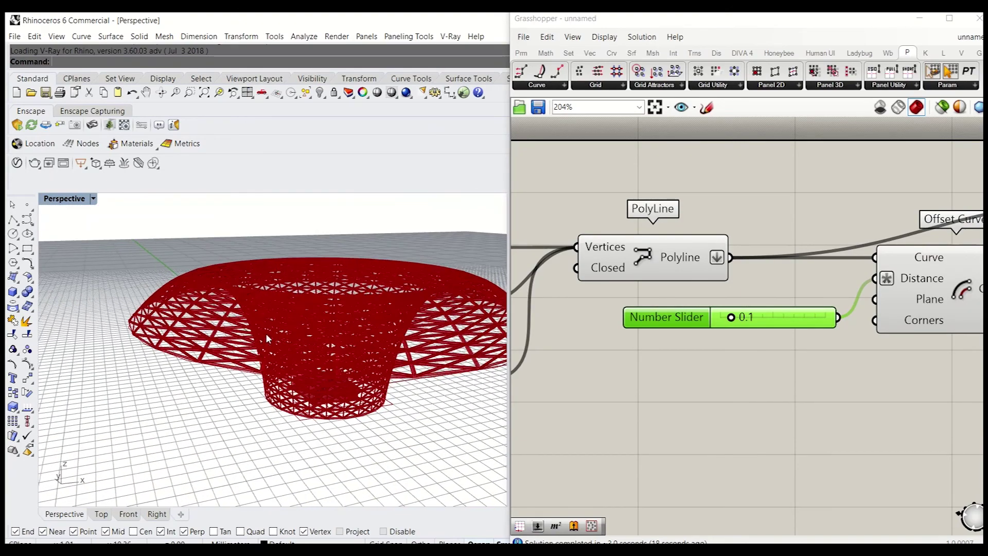
Set the distance slider of the roof's first Offset Curve, fed directly by the Polygon component, to 10
{"action": "left_click", "coordinate": [669, 393]}
{"action": "right_click_drag", "start_coordinate": [656, 388], "coordinate": [824, 365]}
{"action": "scroll", "coordinate": [807, 366], "scroll_direction": "down", "scroll_amount": 4}
{"action": "right_click_drag", "start_coordinate": [715, 369], "coordinate": [905, 345]}
{"action": "right_click_drag", "start_coordinate": [604, 357], "coordinate": [926, 343]}
{"action": "right_click_drag", "start_coordinate": [797, 403], "coordinate": [650, 268]}
{"action": "scroll", "coordinate": [626, 418], "scroll_direction": "up", "scroll_amount": 2}
{"action": "right_click_drag", "start_coordinate": [626, 418], "coordinate": [692, 342]}
{"action": "scroll", "coordinate": [692, 341], "scroll_direction": "up", "scroll_amount": 3}
{"action": "scroll", "coordinate": [677, 360], "scroll_direction": "down", "scroll_amount": 3}
{"action": "right_click_drag", "start_coordinate": [886, 436], "coordinate": [681, 342]}
{"action": "scroll", "coordinate": [681, 342], "scroll_direction": "up", "scroll_amount": 2}
{"action": "double_click", "coordinate": [684, 357]}
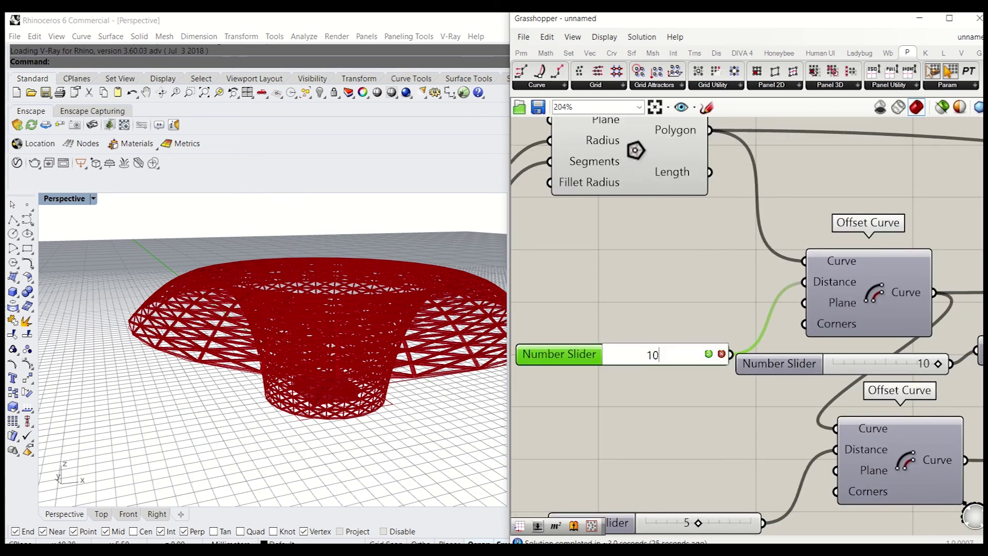
{"action": "key", "text": "Return"}
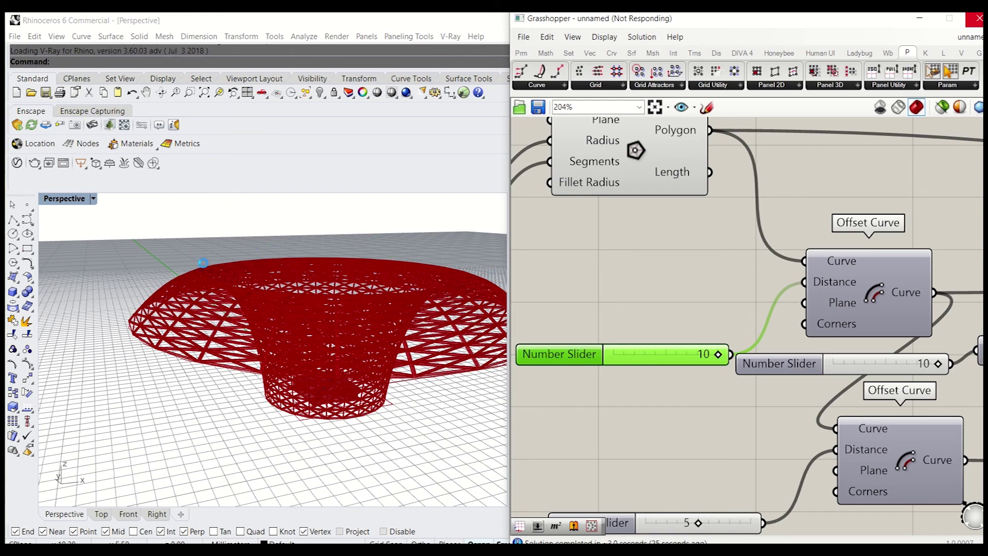
{"action": "right_click_drag", "start_coordinate": [316, 302], "coordinate": [236, 382]}
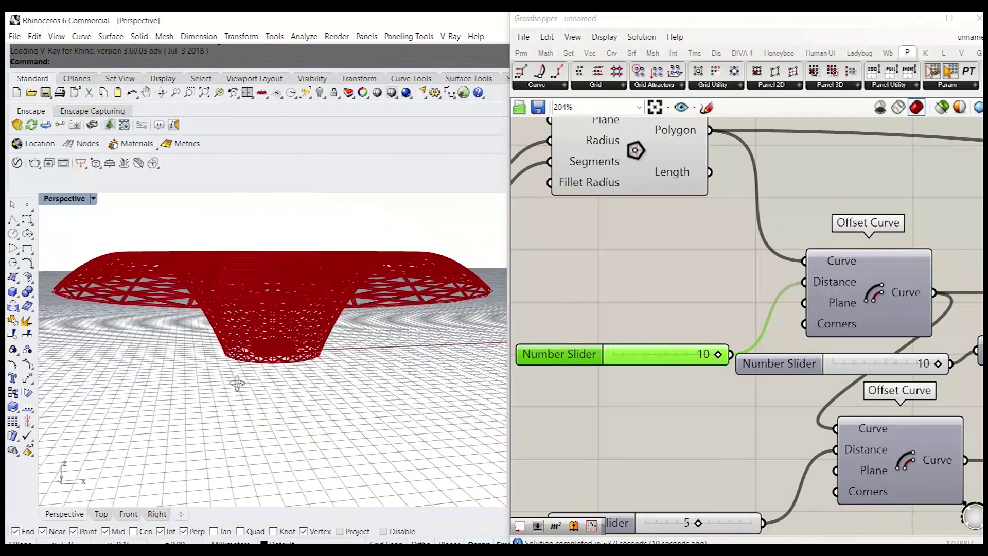
Set the Polygon component's radius slider to 4 and inspect the reshaped roof from above
{"action": "right_click_drag", "start_coordinate": [663, 268], "coordinate": [803, 308]}
{"action": "scroll", "coordinate": [804, 309], "scroll_direction": "down", "scroll_amount": 2}
{"action": "right_click_drag", "start_coordinate": [679, 299], "coordinate": [758, 304]}
{"action": "scroll", "coordinate": [694, 282], "scroll_direction": "up", "scroll_amount": 3}
{"action": "double_click", "coordinate": [664, 276]}
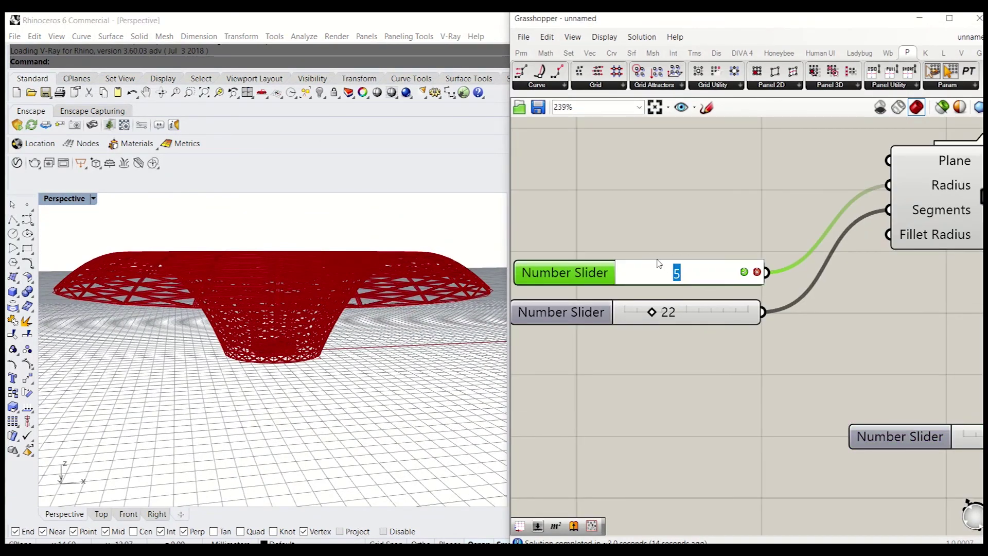
{"action": "type", "text": "4"}
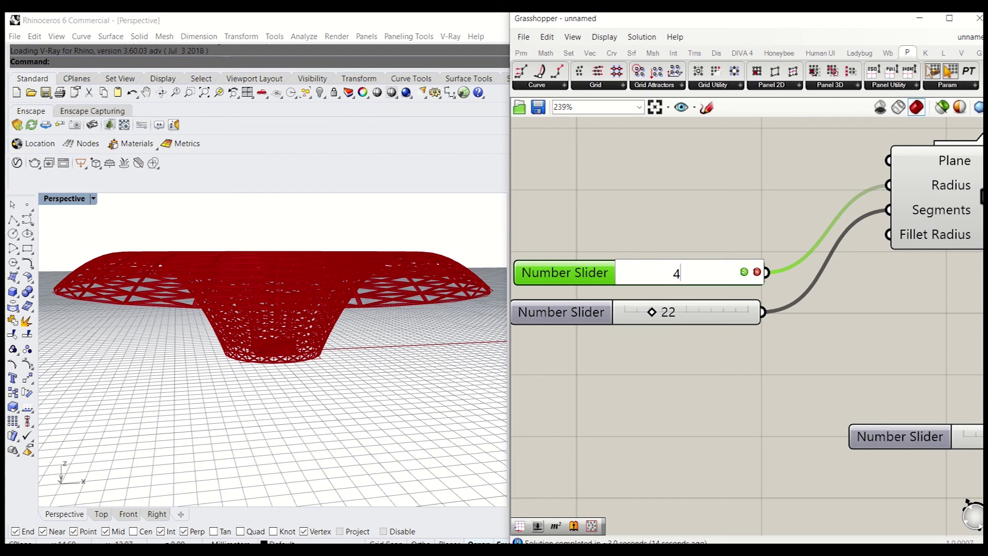
{"action": "key", "text": "Return"}
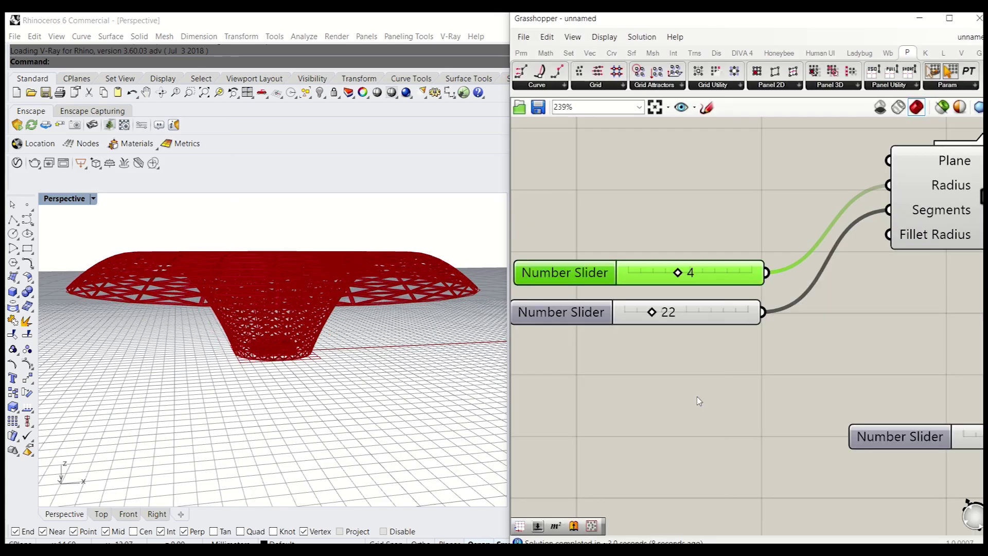
{"action": "right_click_drag", "start_coordinate": [200, 359], "coordinate": [207, 404]}
{"action": "scroll", "coordinate": [206, 404], "scroll_direction": "up", "scroll_amount": 10}
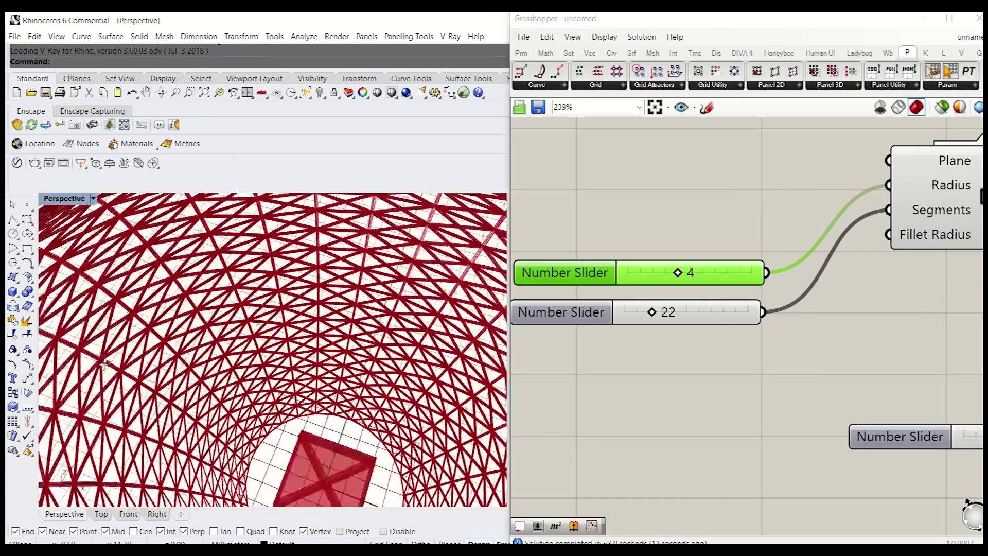
Turn off the preview of the frame pattern's component group and view the morphed roof on its own
{"action": "scroll", "coordinate": [577, 348], "scroll_direction": "down", "scroll_amount": 3}
{"action": "scroll", "coordinate": [576, 348], "scroll_direction": "down", "scroll_amount": 6}
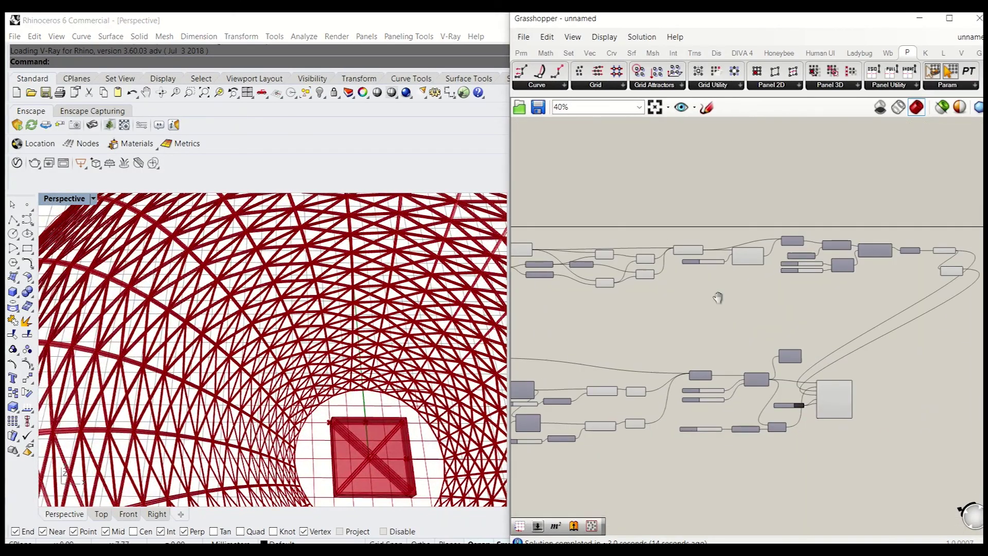
{"action": "left_click_drag", "start_coordinate": [918, 303], "coordinate": [515, 242]}
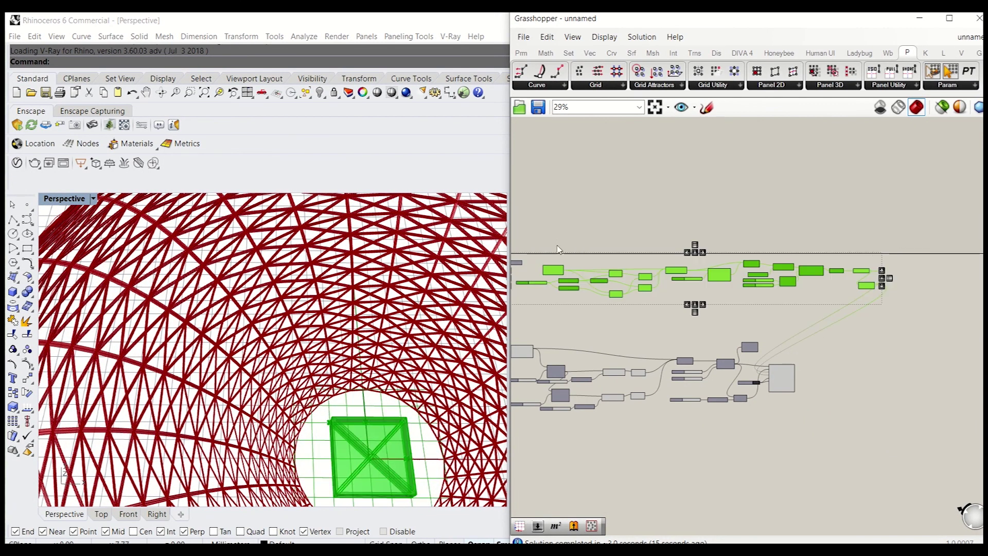
{"action": "right_click", "coordinate": [915, 268]}
{"action": "left_click", "coordinate": [941, 289]}
{"action": "scroll", "coordinate": [345, 396], "scroll_direction": "down", "scroll_amount": 5}
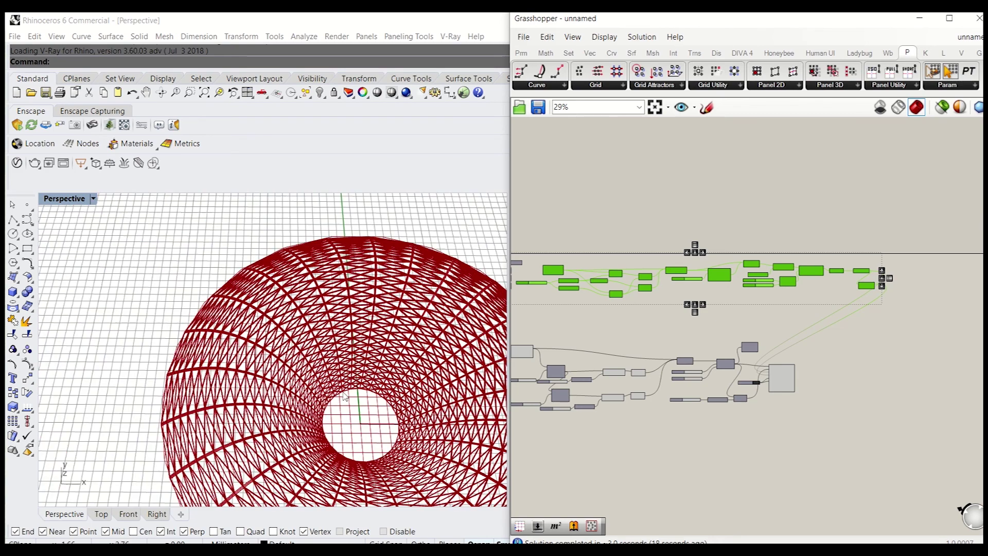
{"action": "scroll", "coordinate": [354, 439], "scroll_direction": "down", "scroll_amount": 3}
{"action": "right_click_drag", "start_coordinate": [354, 438], "coordinate": [250, 333]}
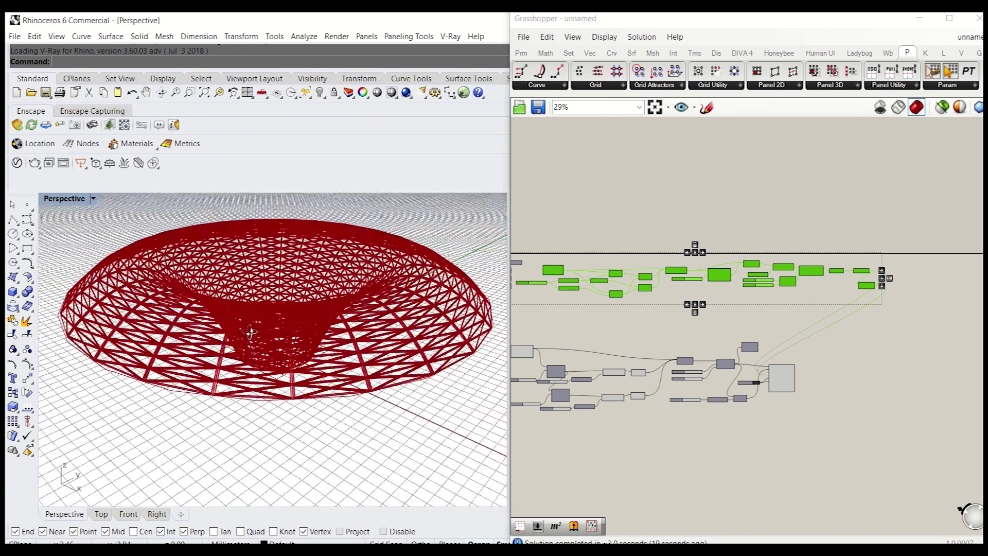